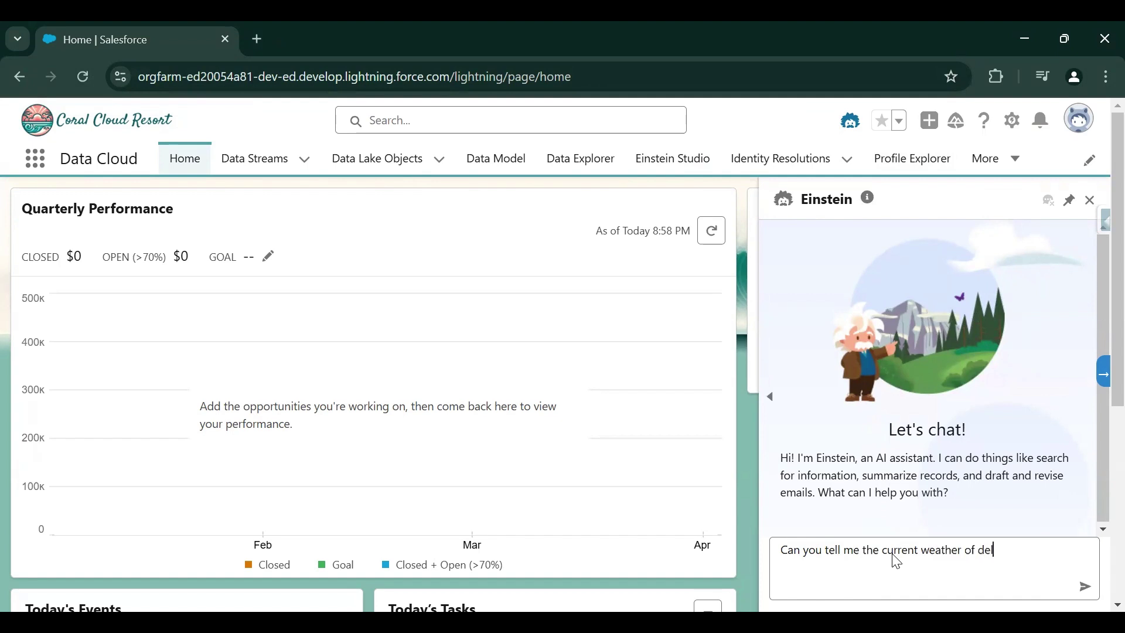
Step: Ask Einstein 'Can you tell me the current weather of delhi?' and see it decline
type("hi?")
key("Return")
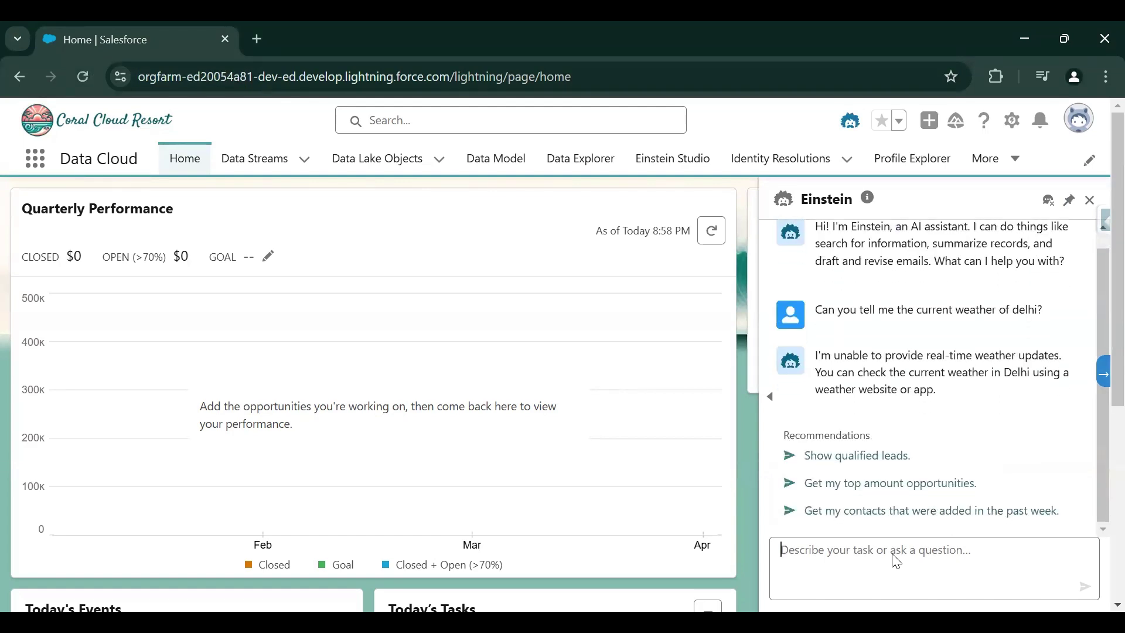
left_click(895, 560)
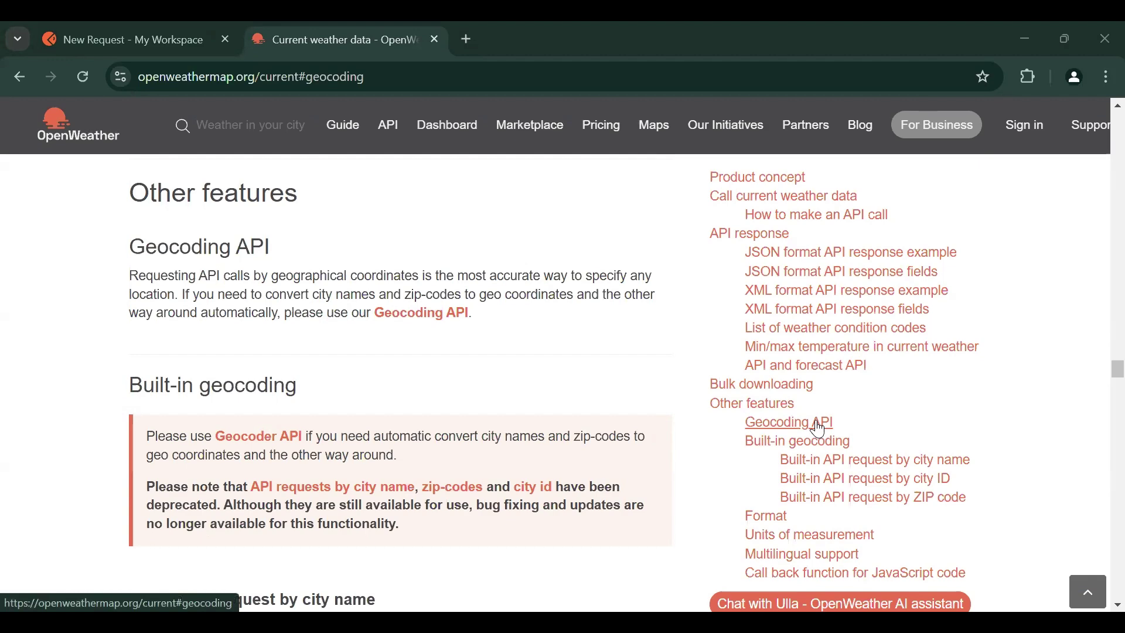
Step: Find the 'Built-in API request by city name' call URL in the Geocoding API docs
left_click(768, 427)
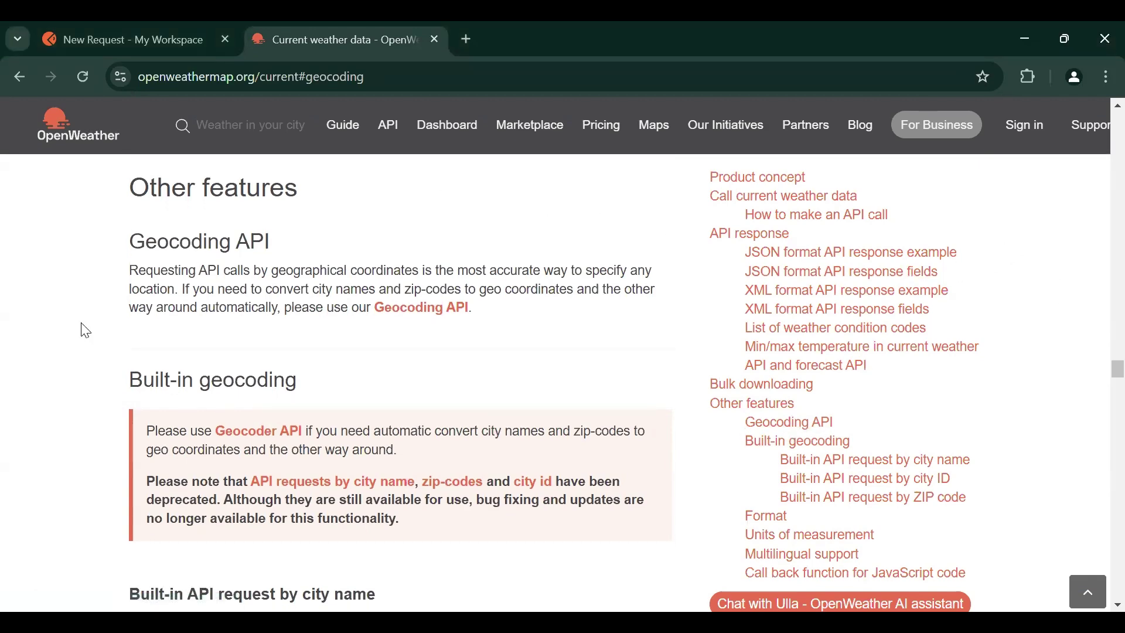
scroll(83, 328, "down", 3)
scroll(85, 331, "down", 3)
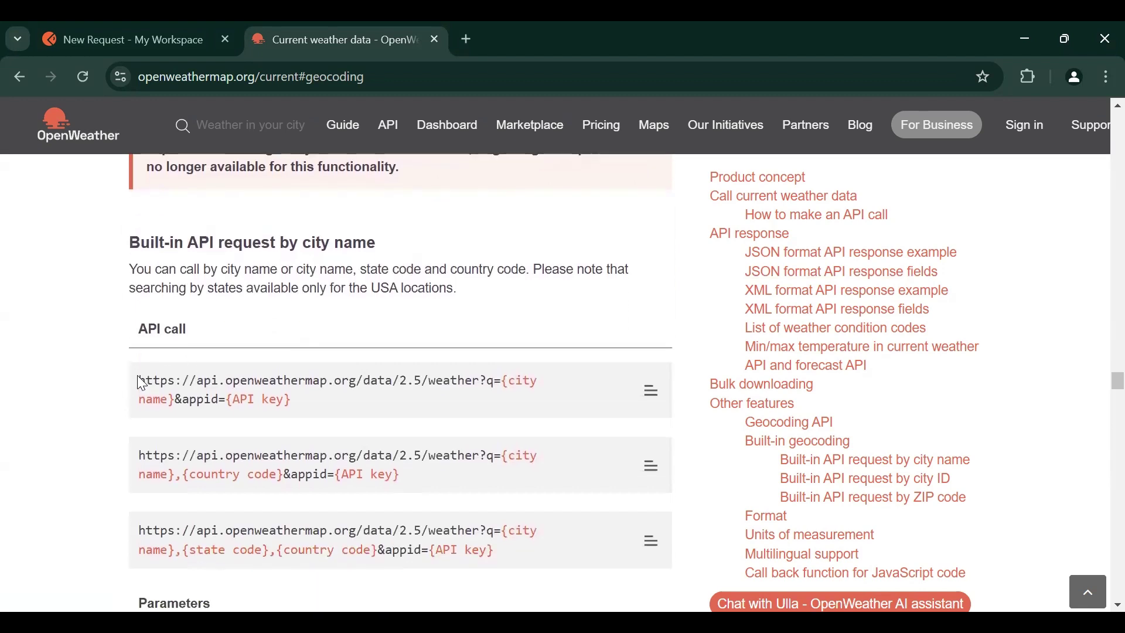
left_click_drag(141, 379, 536, 412)
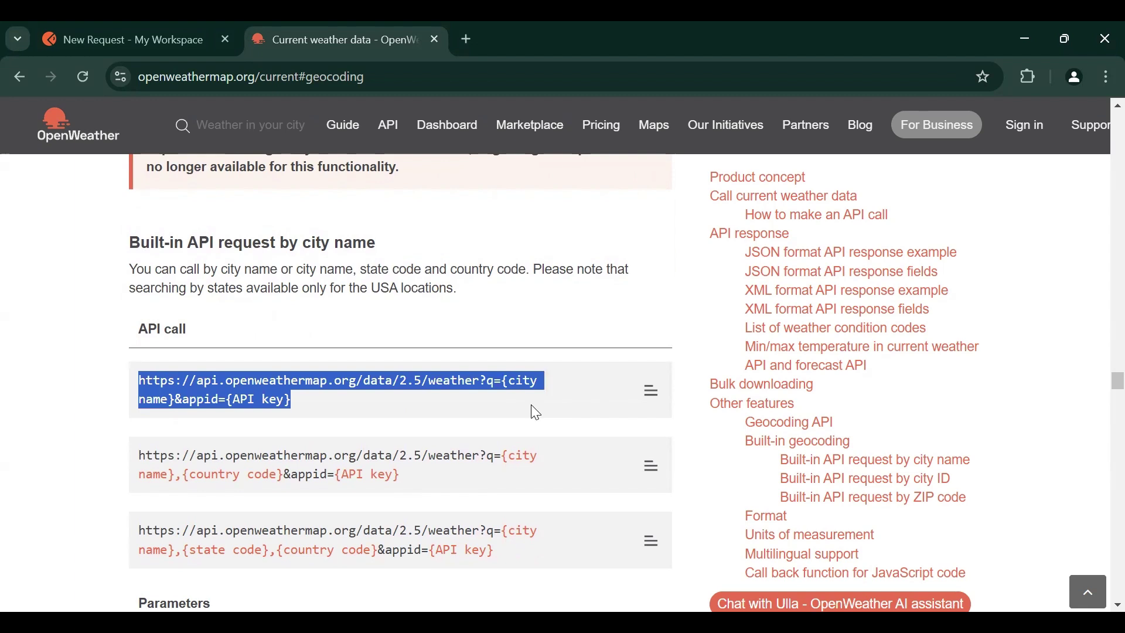
left_click(71, 341)
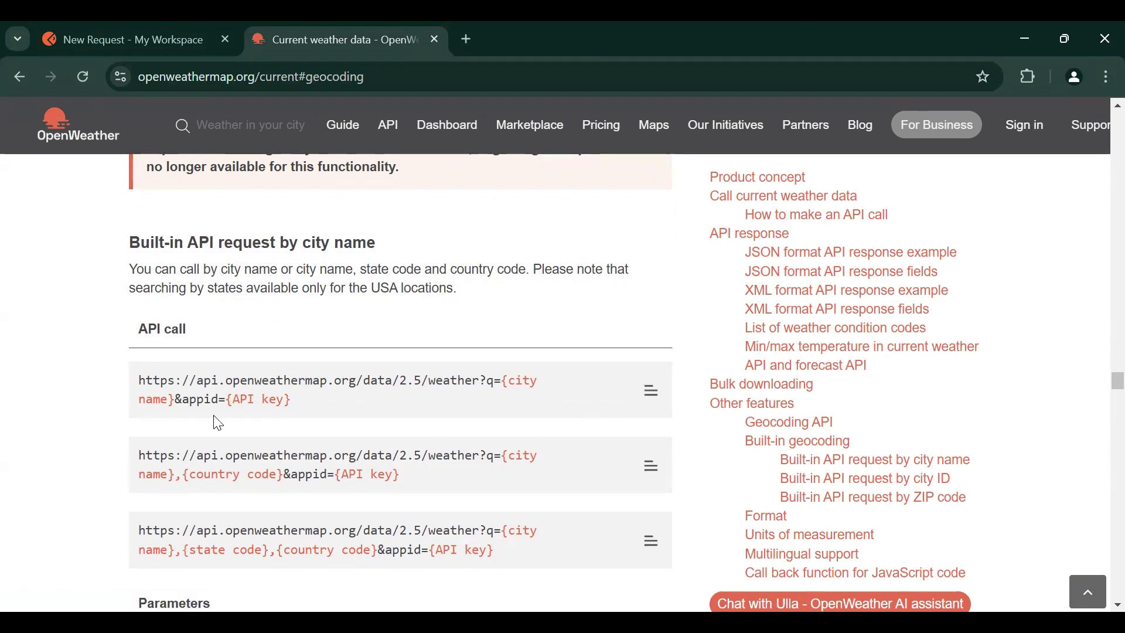
left_click(171, 23)
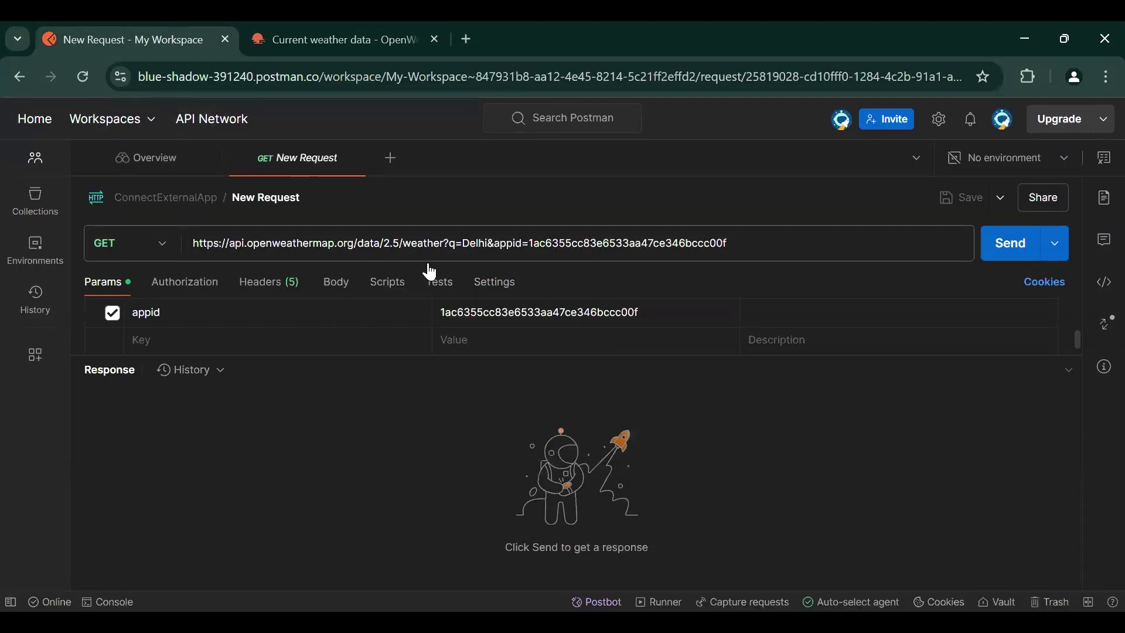
Step: Check the Delhi request's URL, appid, authorization, headers and q/appid query parameters
left_click(799, 242)
double_click(608, 243)
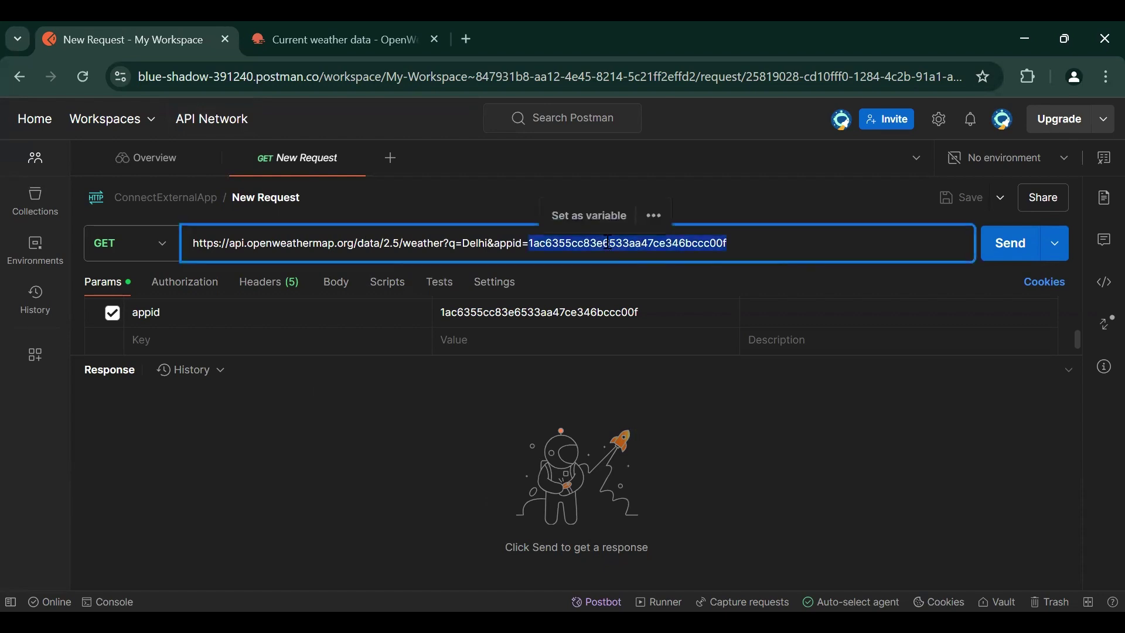
double_click(479, 243)
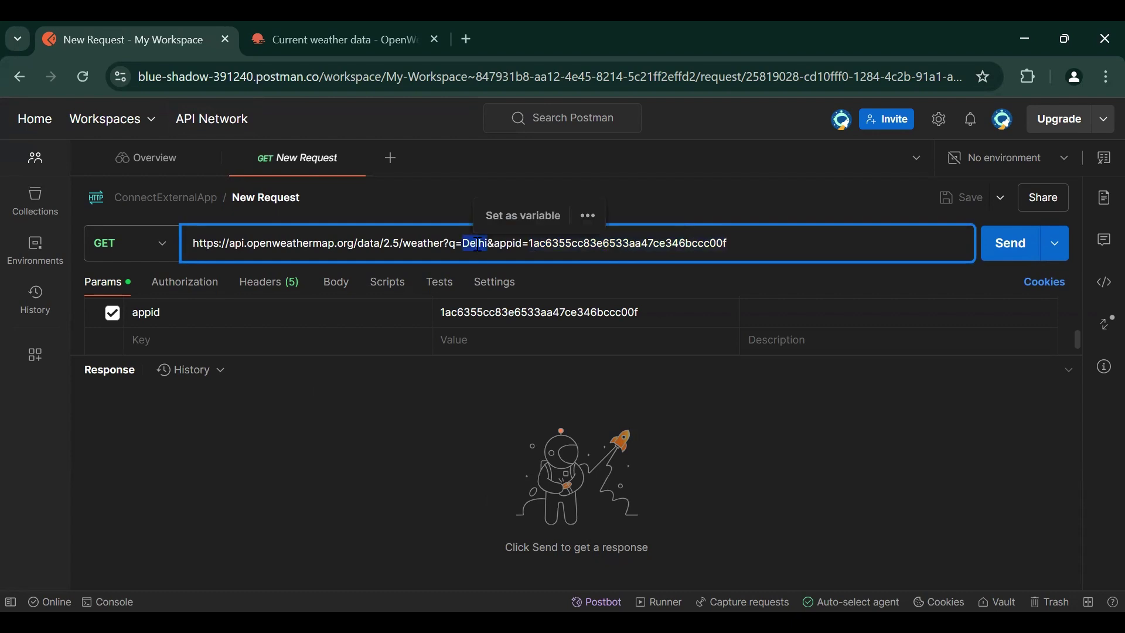
left_click(190, 292)
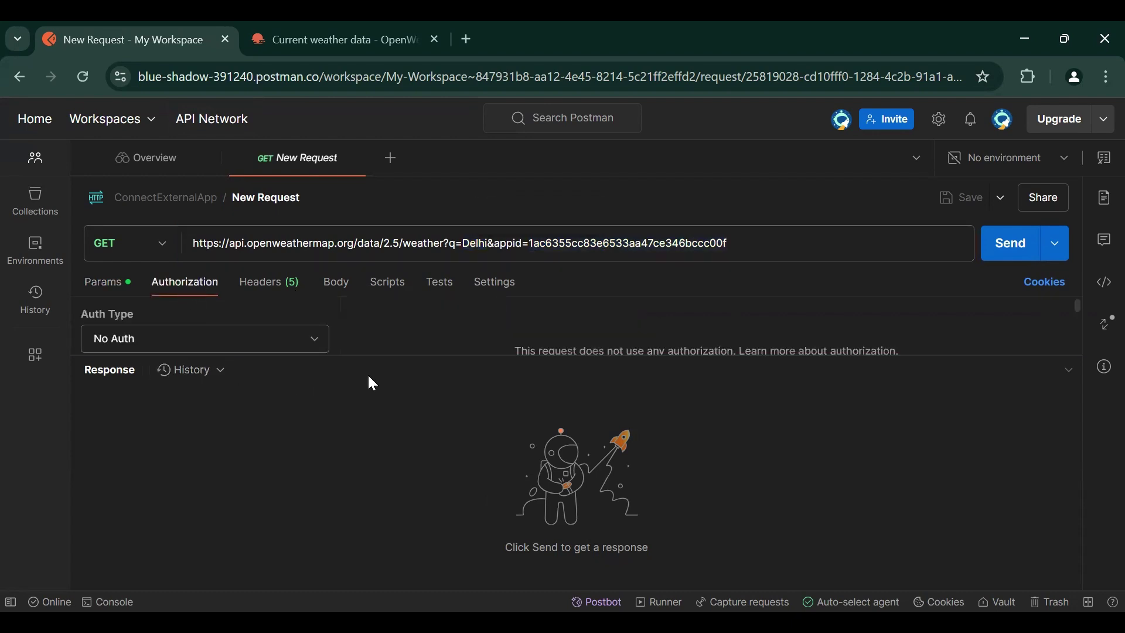
left_click_drag(400, 357, 427, 414)
left_click(265, 290)
left_click(106, 286)
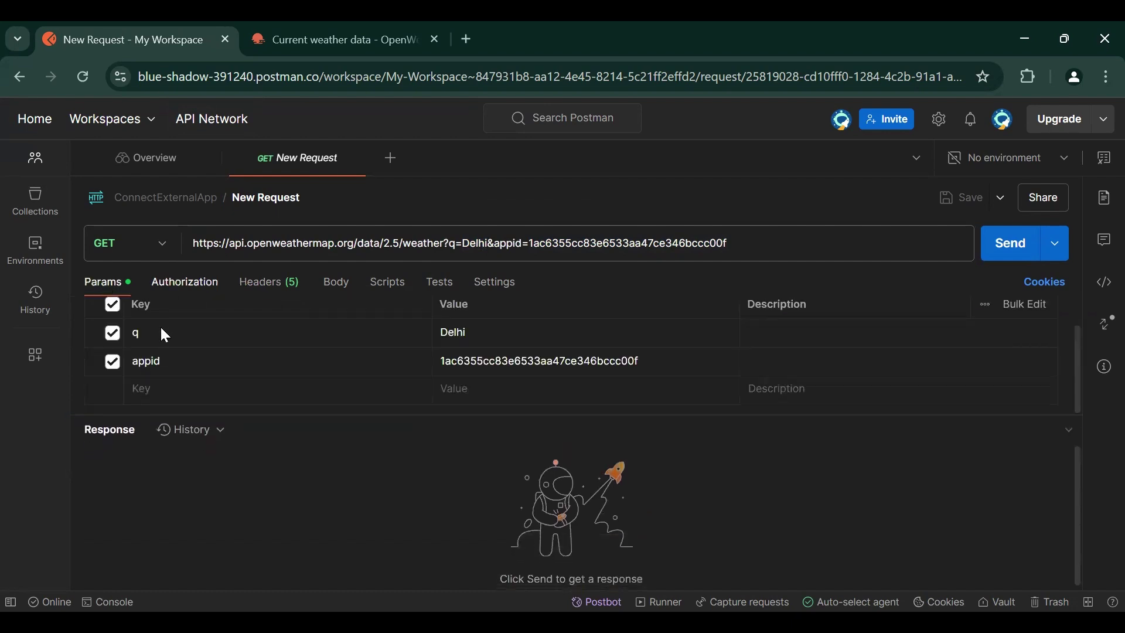
Step: Send the Delhi weather request and review the 200 OK JSON response reporting fog
left_click(1004, 246)
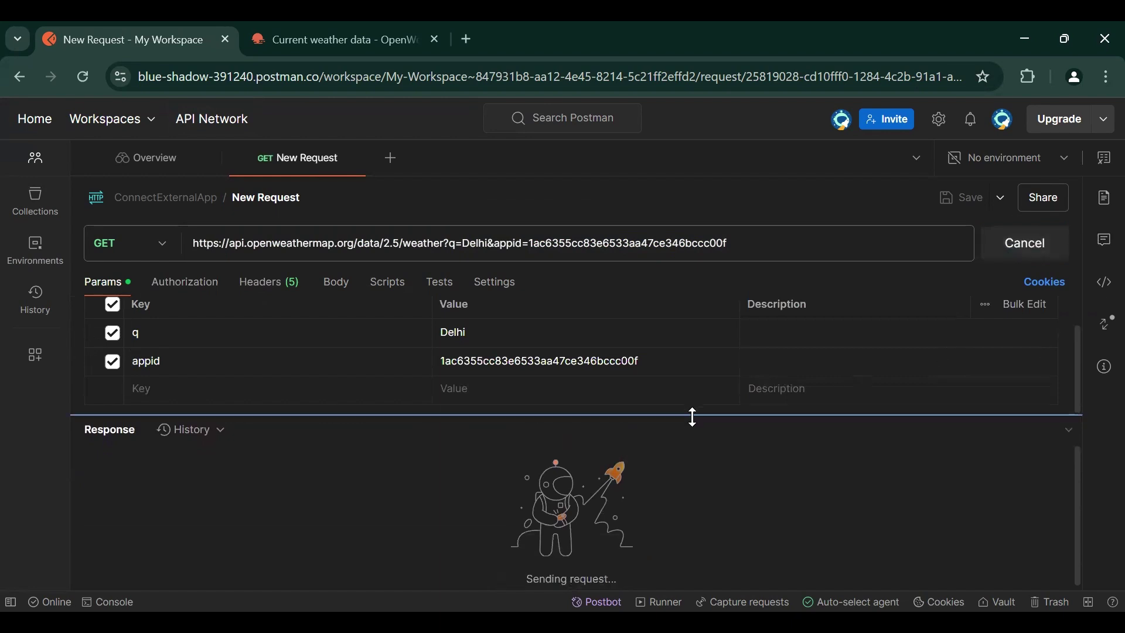
left_click_drag(693, 417, 785, 367)
left_click(544, 417)
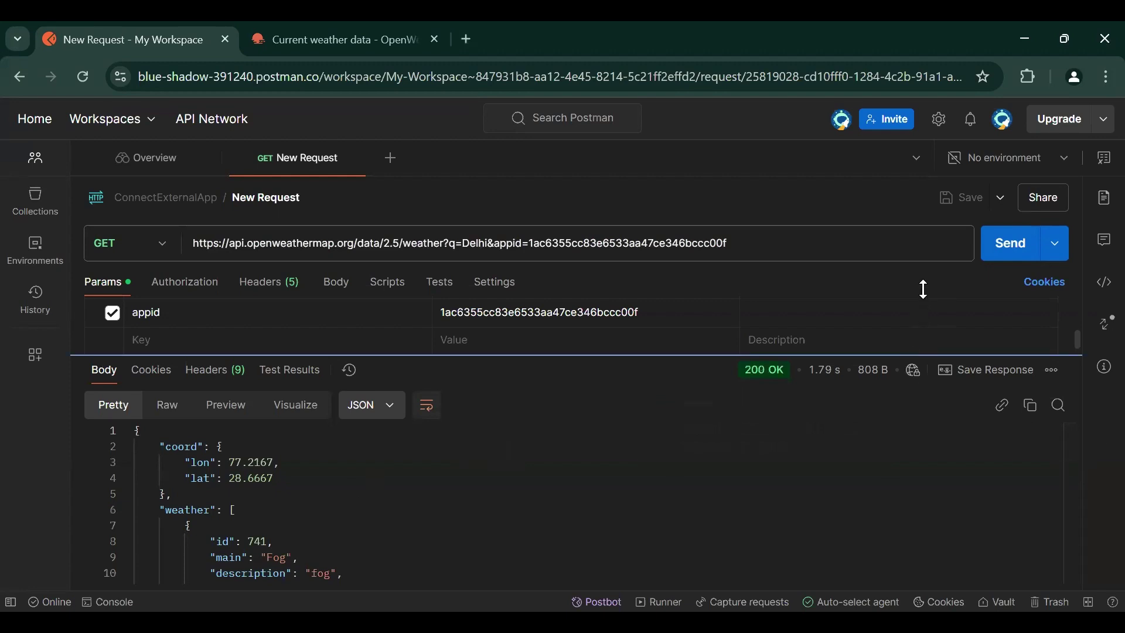
left_click_drag(924, 301, 919, 258)
left_click_drag(1073, 392, 1076, 413)
mouse_move(344, 454)
left_mouse_down()
mouse_move(218, 421)
mouse_move(353, 458)
left_mouse_up()
left_click(389, 433)
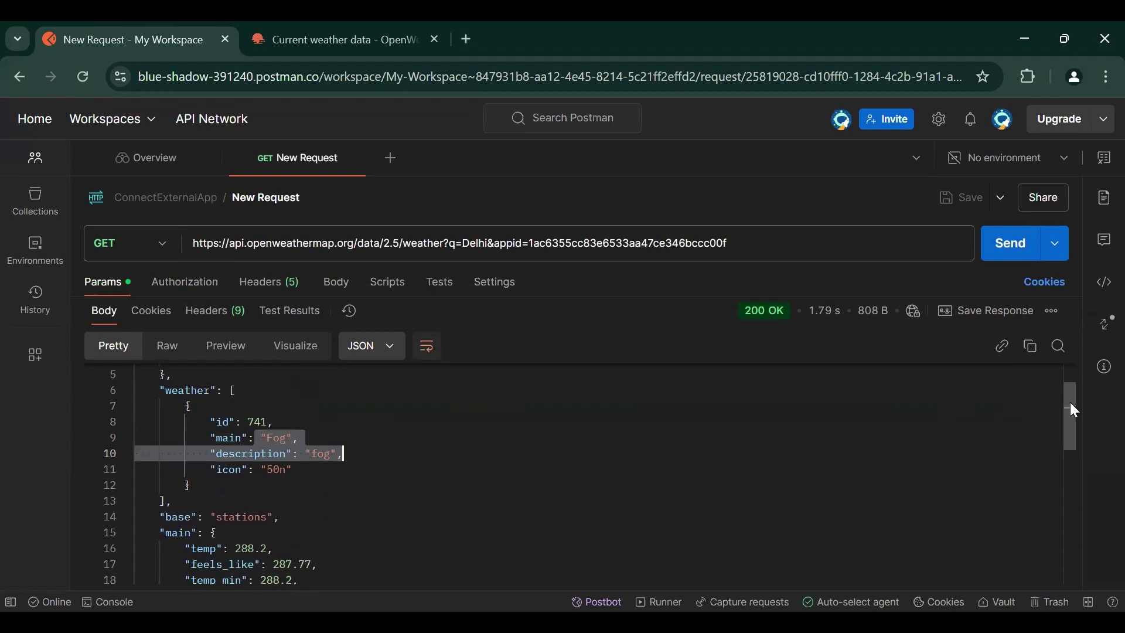
left_click_drag(1070, 402, 1087, 538)
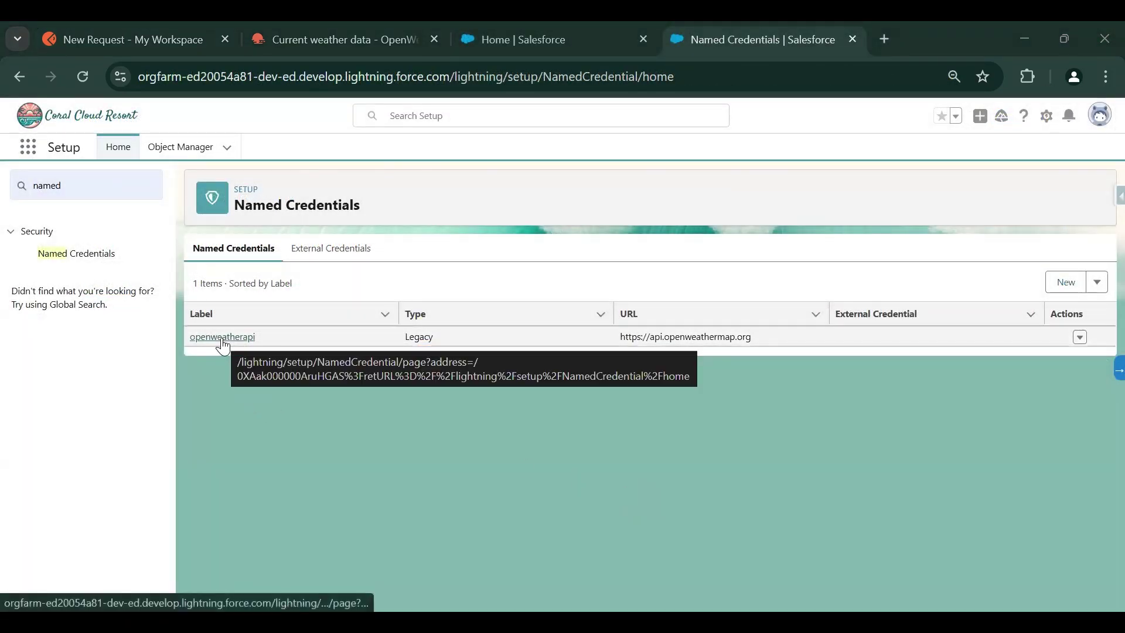
left_click(223, 339)
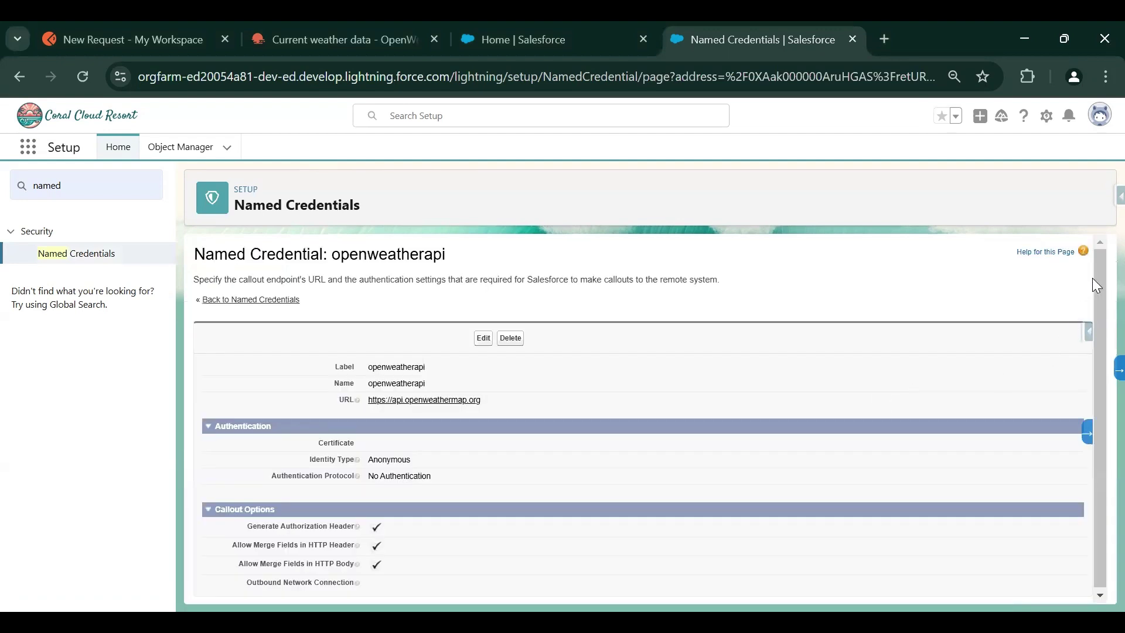
left_click_drag(423, 365, 377, 364)
left_click_drag(515, 400, 365, 400)
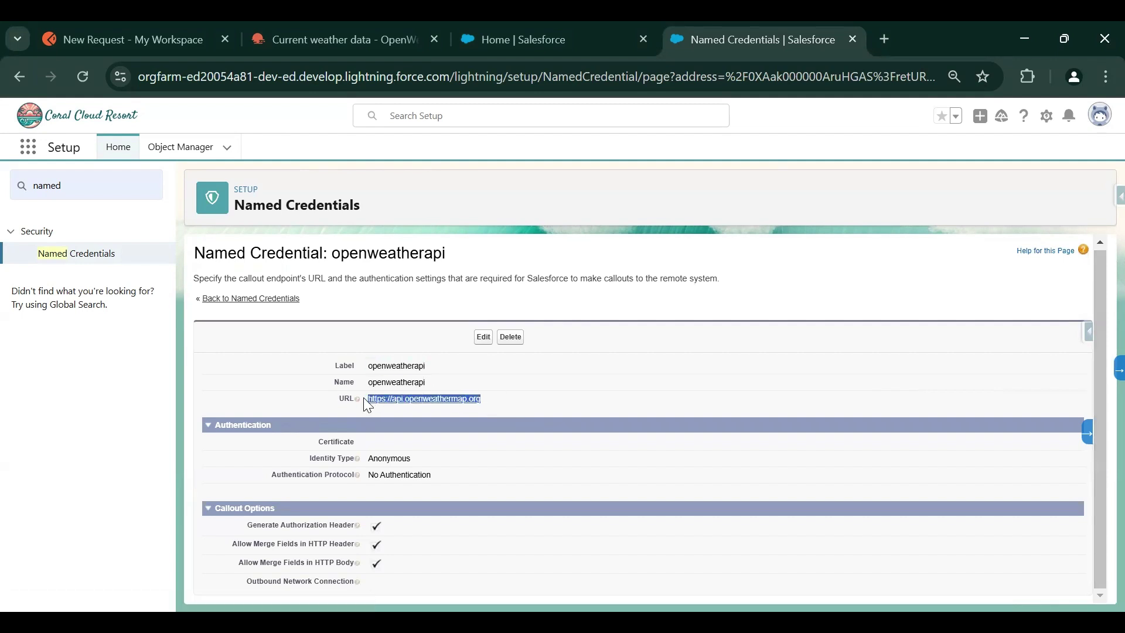
left_click(456, 469)
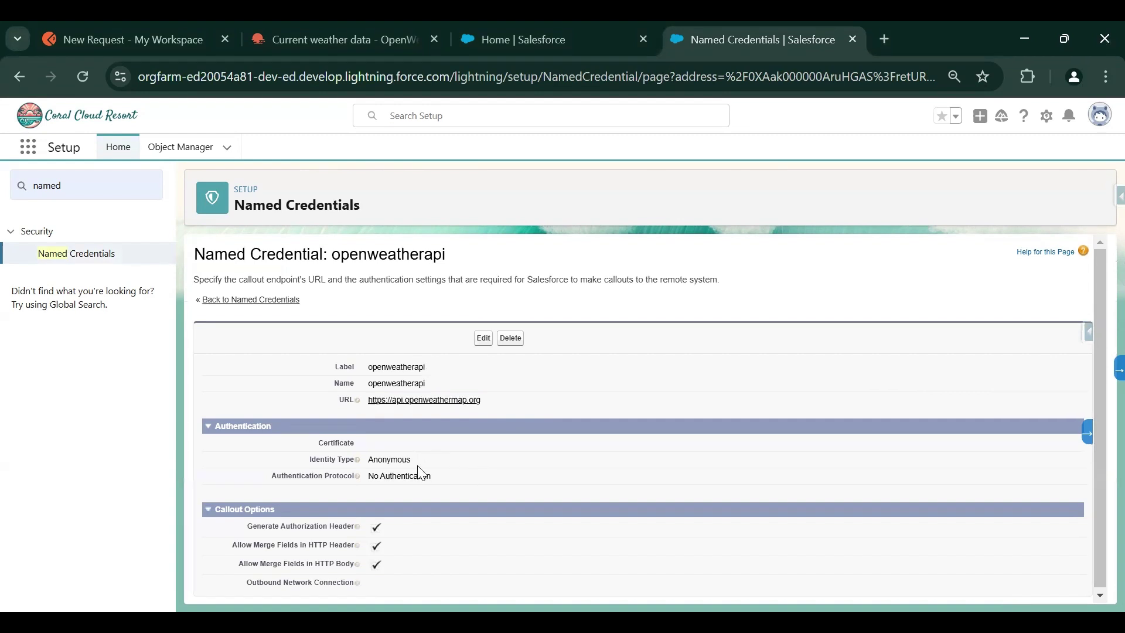
mouse_move(368, 460)
left_mouse_down()
mouse_move(457, 459)
mouse_move(372, 477)
left_mouse_up()
Step: Review its callout options: merge fields in HTTP body and header, and Generate Authorization Header
scroll(413, 580, "down", 1)
left_click_drag(242, 563, 435, 570)
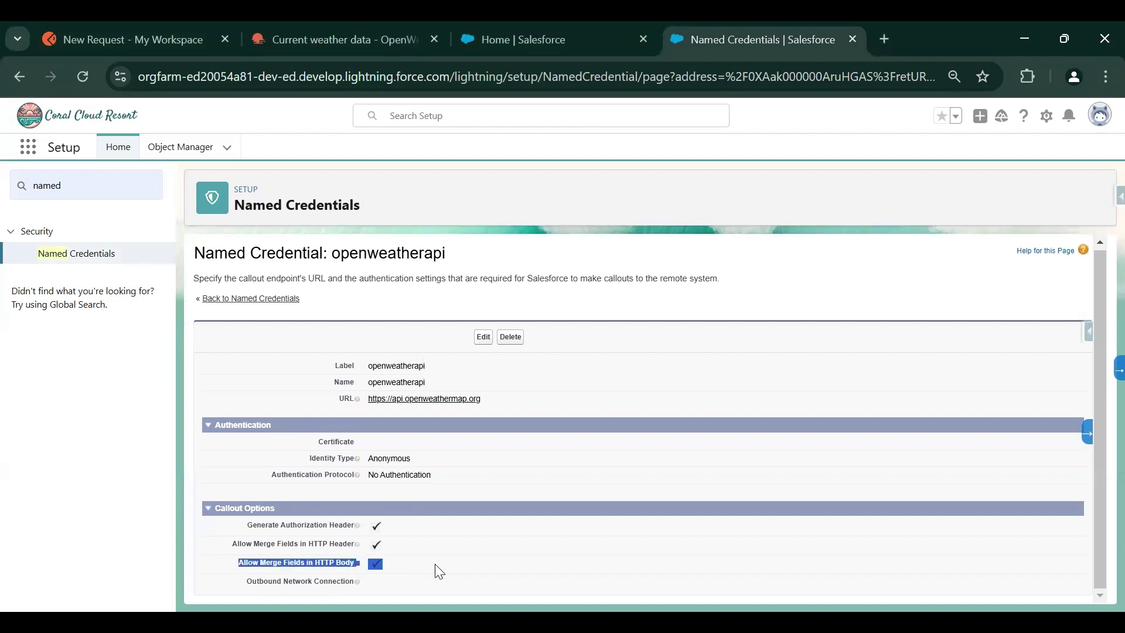
left_click(214, 554)
left_click_drag(214, 554, 429, 552)
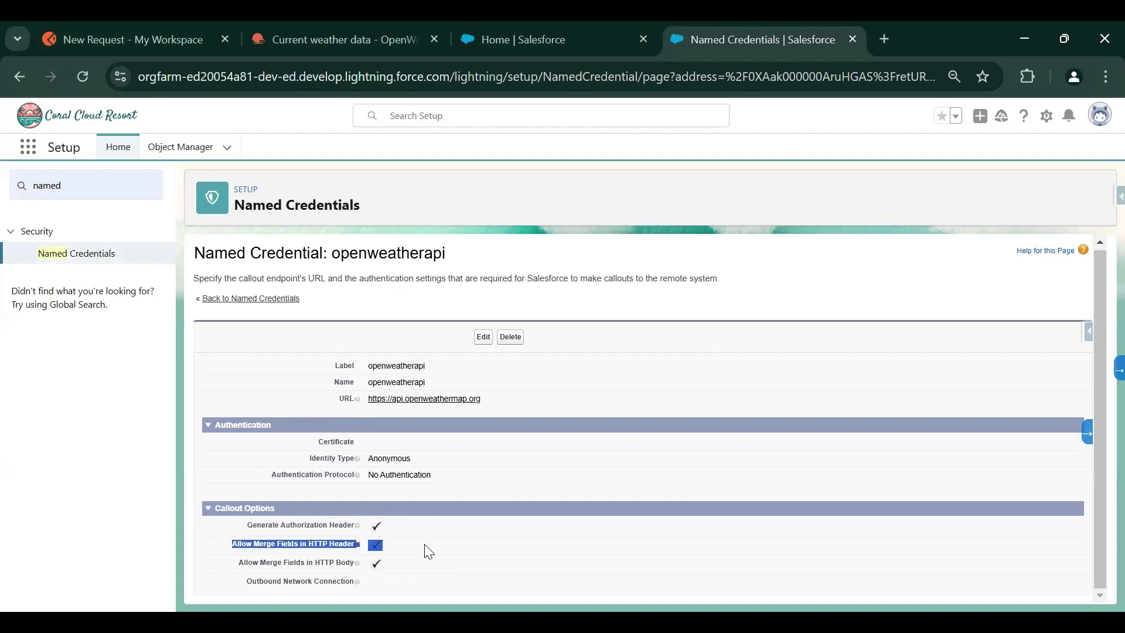
left_click_drag(245, 529, 414, 533)
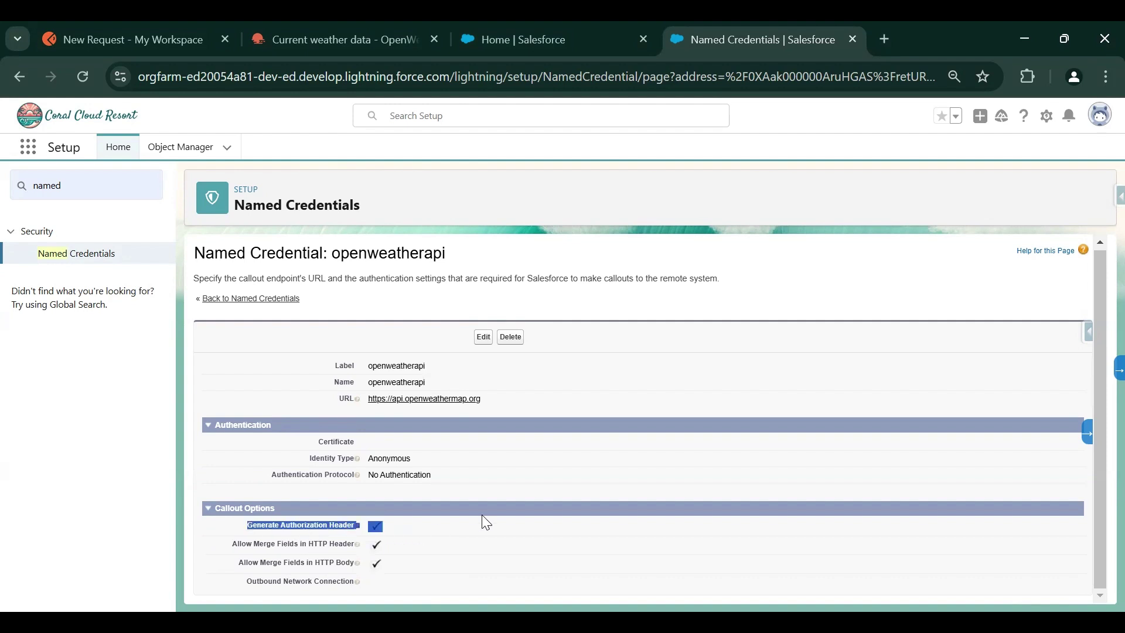
left_click(855, 389)
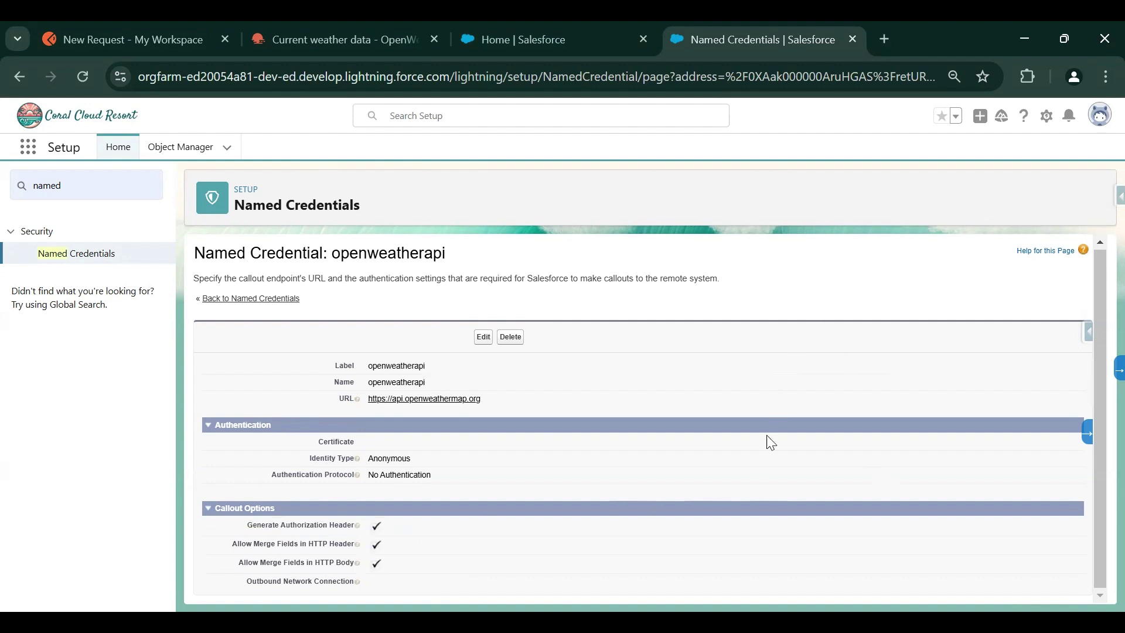
left_click(47, 185)
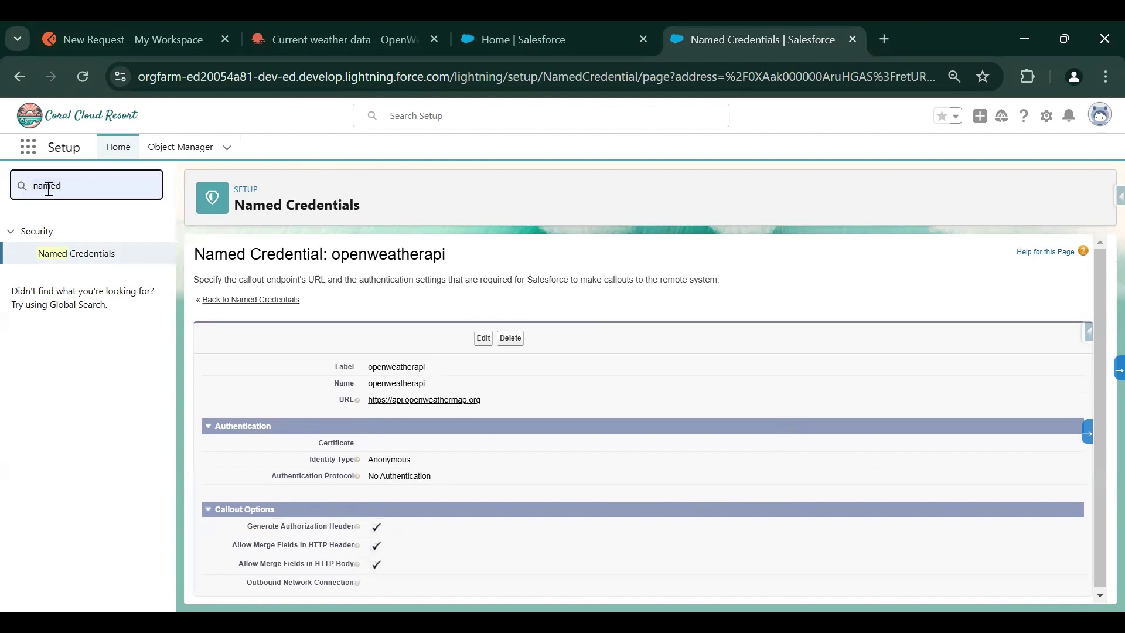
Step: Go to Setup Flows and create a new Autolaunched Flow (No Trigger)
key("ctrl+a")
type("t")
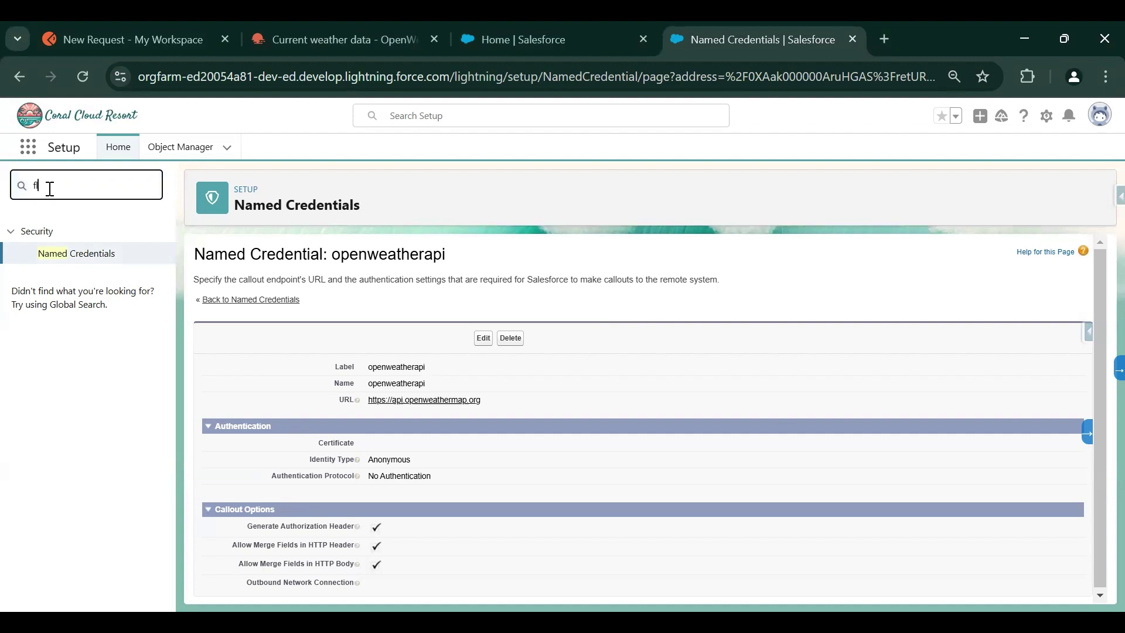
type("lows")
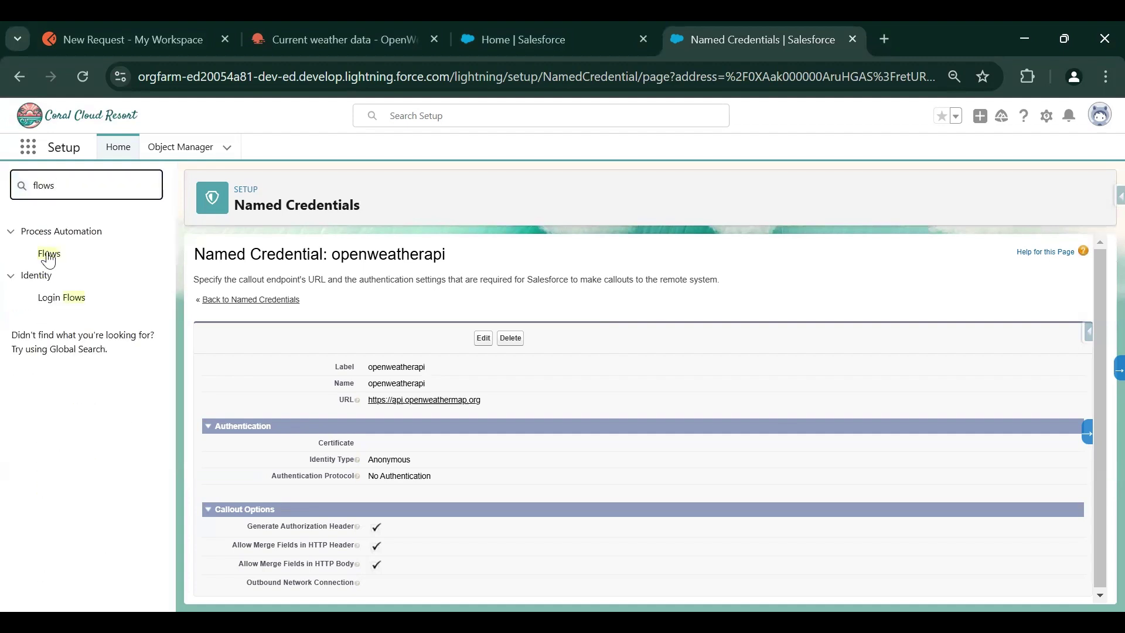
left_click(49, 255)
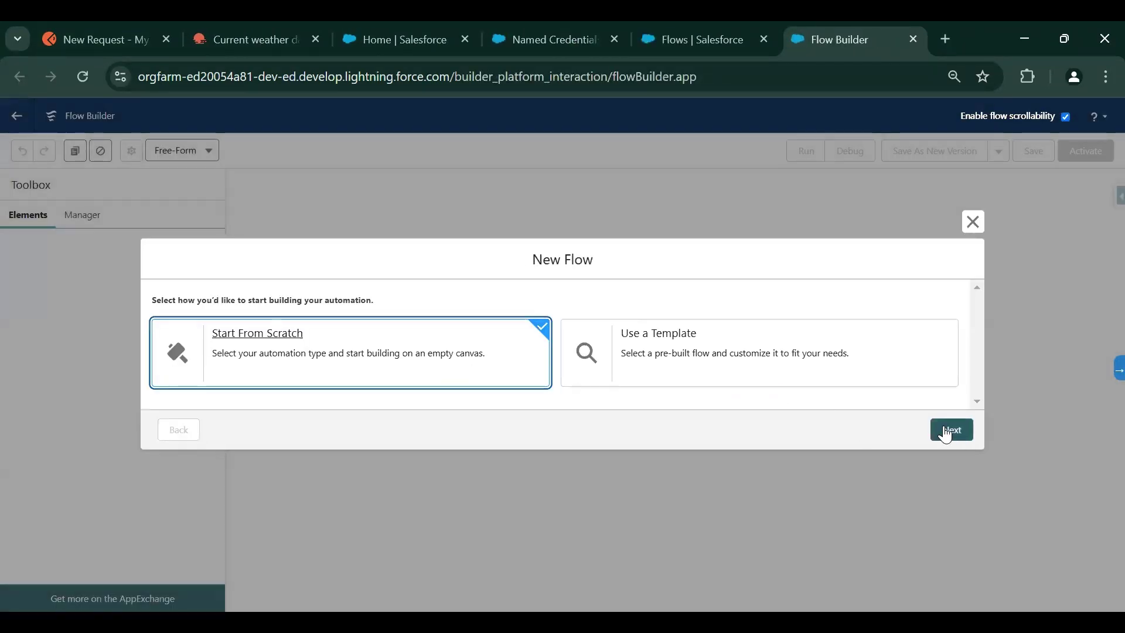
left_click(937, 429)
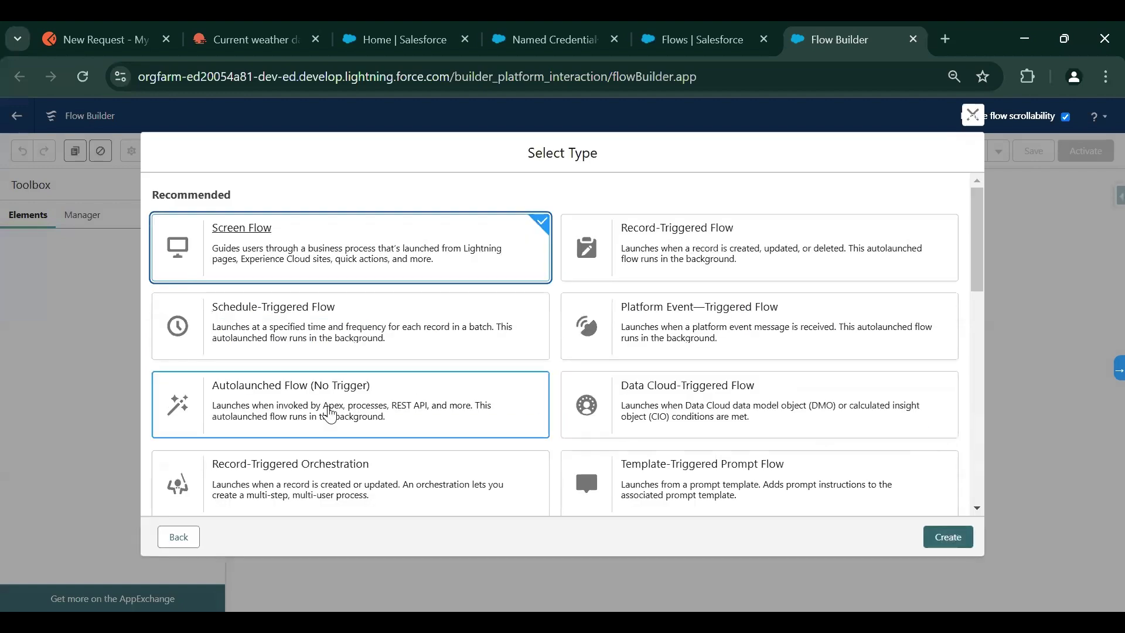
left_click(331, 415)
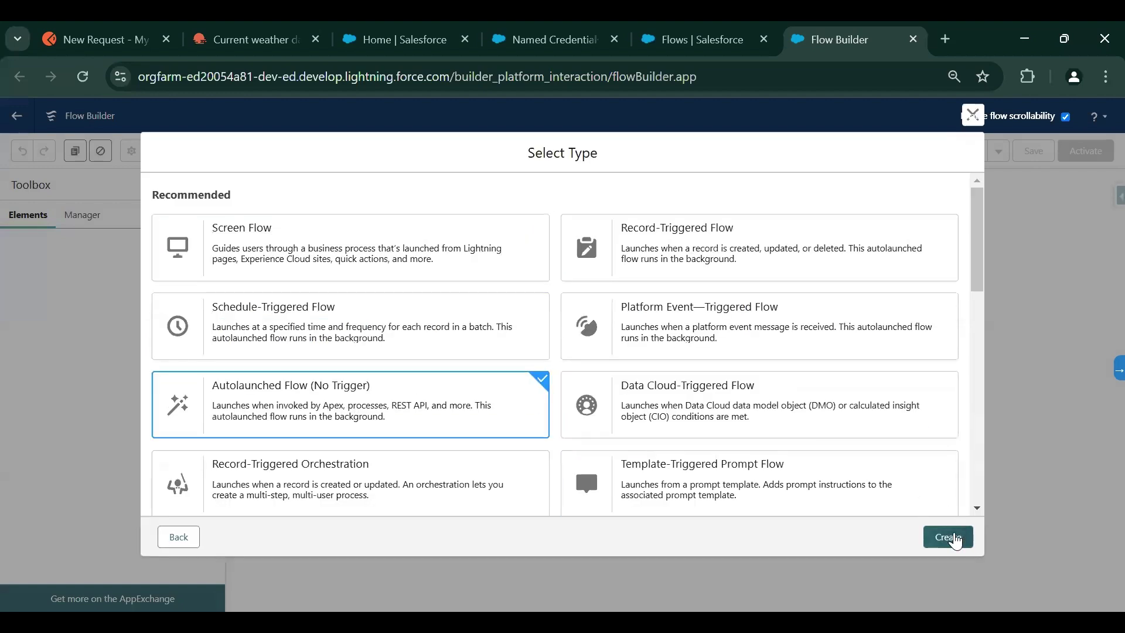
left_click(948, 537)
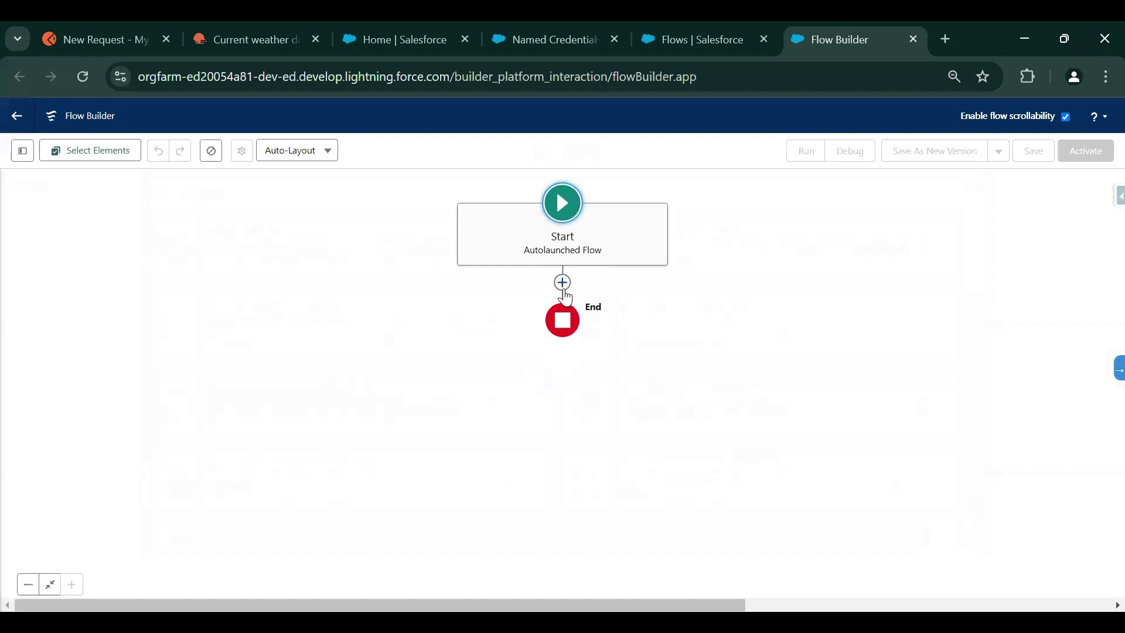
Step: Add an Action element after Start and begin a new HTTP callout
left_click(562, 283)
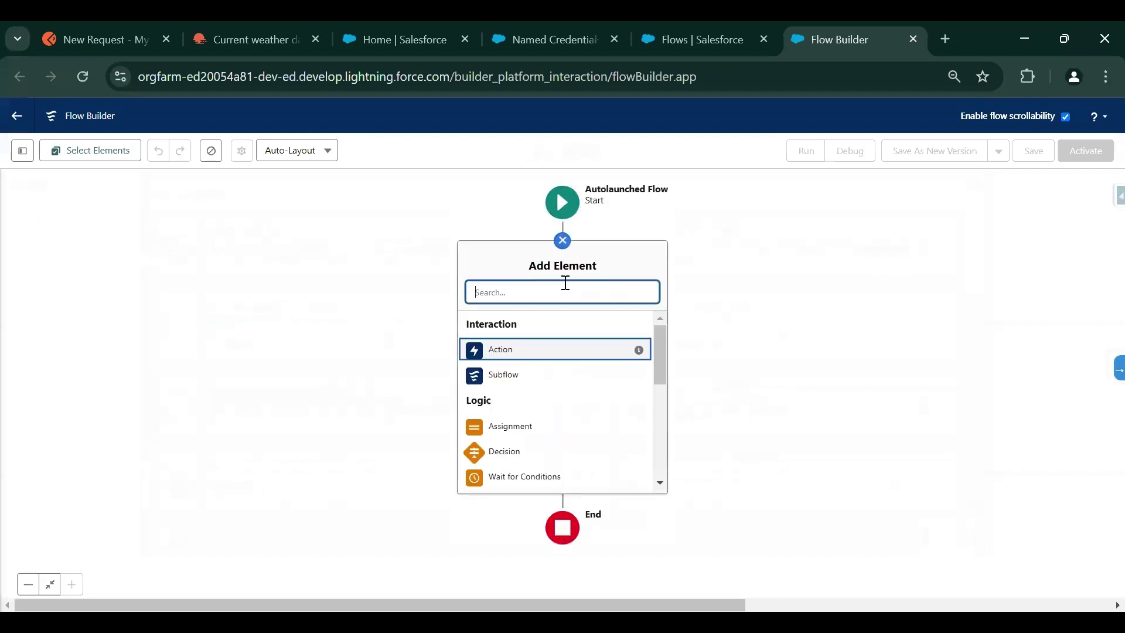
left_click(533, 352)
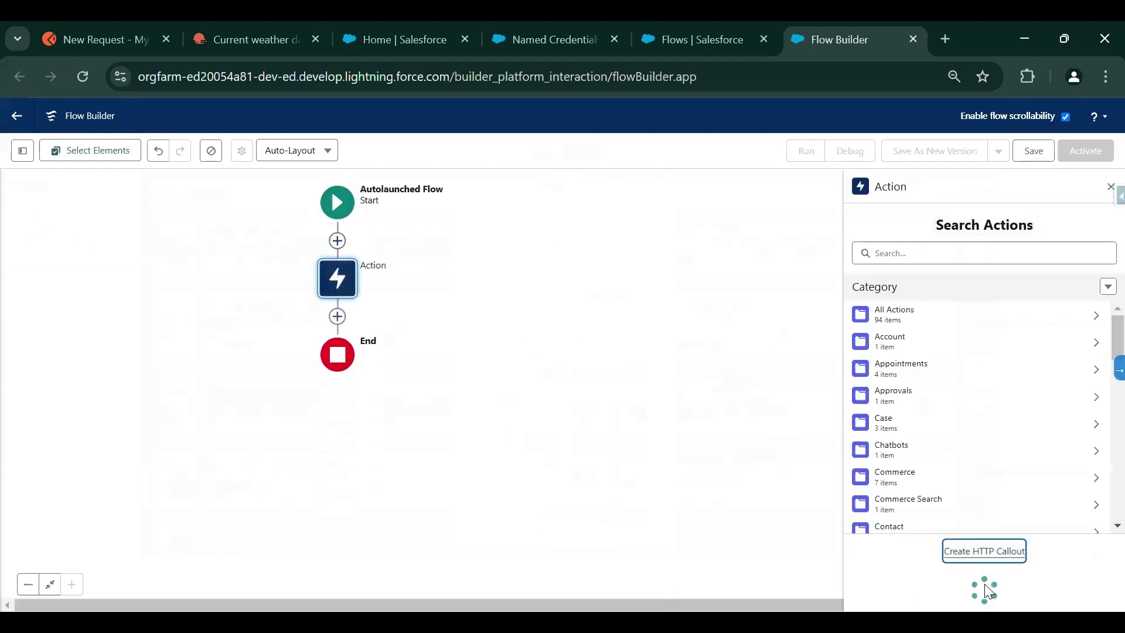
left_click(985, 593)
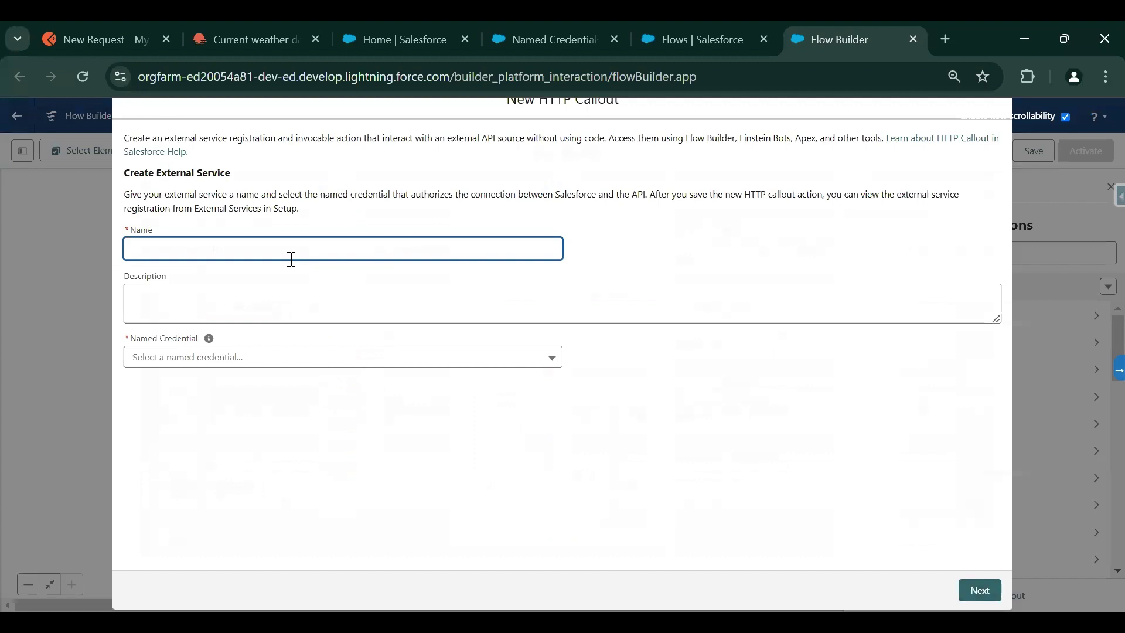
Step: Name the callout FetchWeatherService and select the openweatherapi named credential
type("Fet")
type("chWeatherSe")
left_click(292, 363)
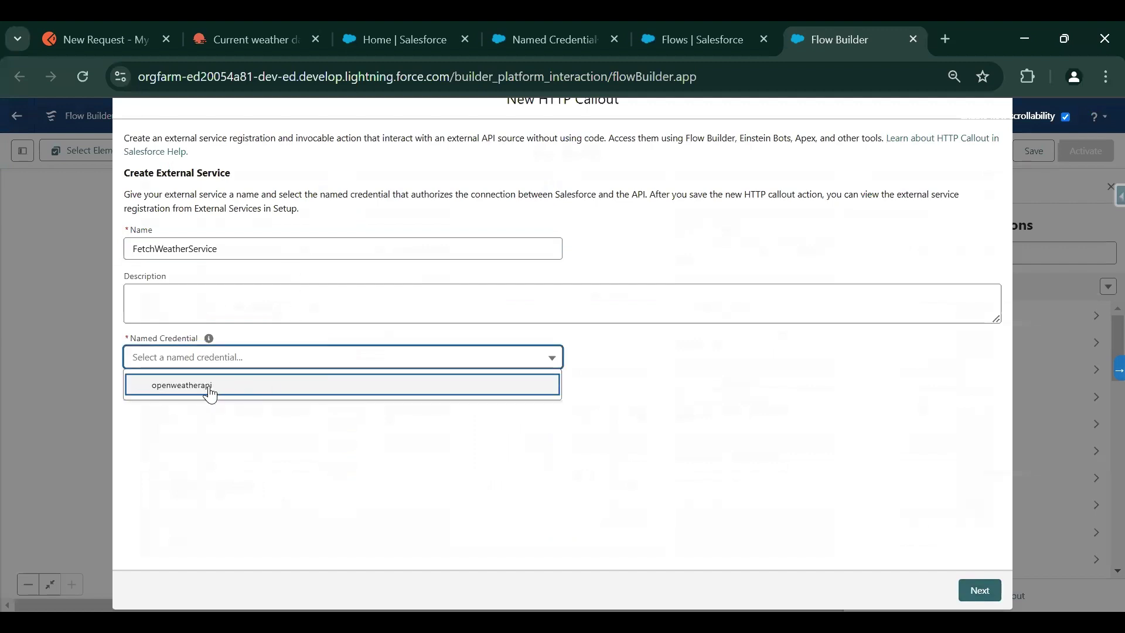
left_click(211, 394)
left_click_drag(328, 404, 152, 406)
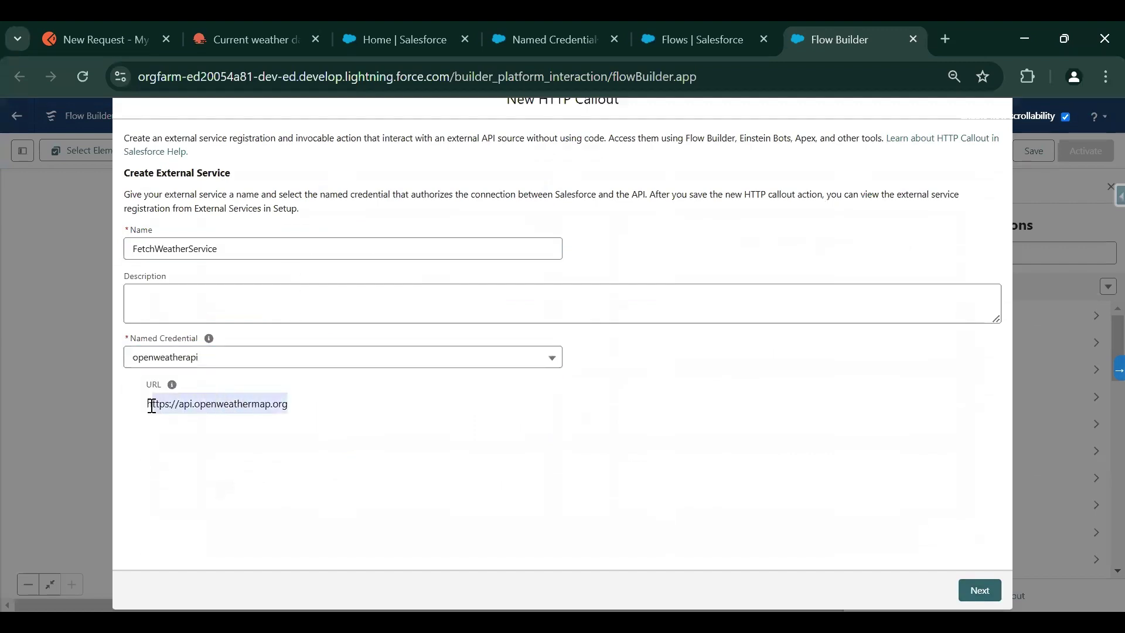
left_click(573, 429)
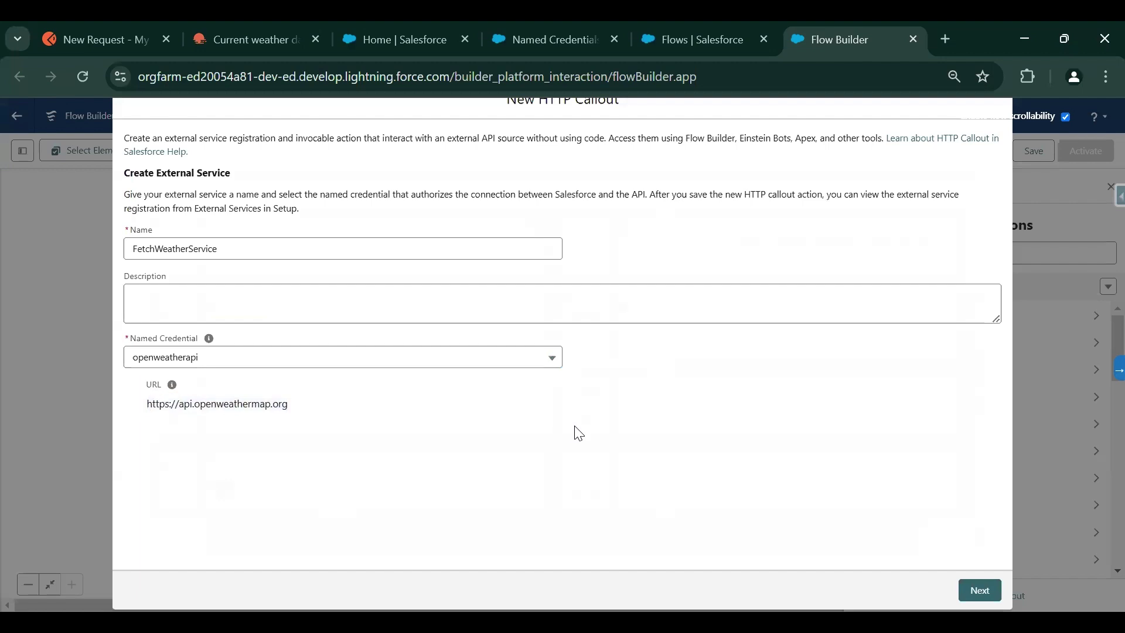
left_click(980, 590)
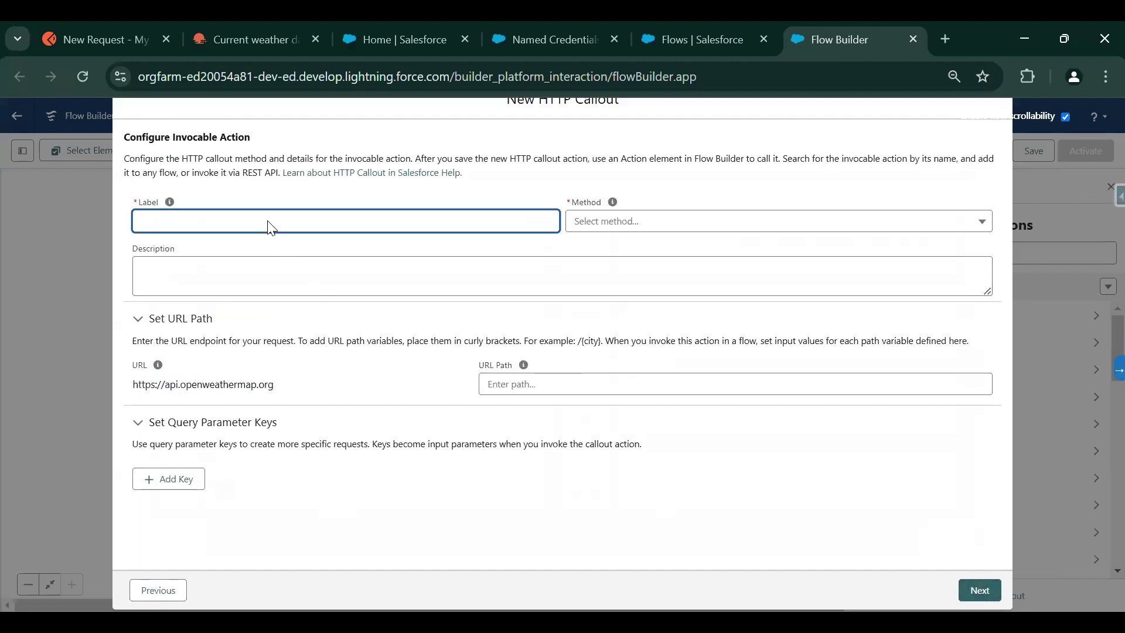
Step: Label the action GetWeatherInfo, set method GET, and describe it as fetching the city's weather
type("GetW")
key("Tab")
key("Tab")
key("Tab")
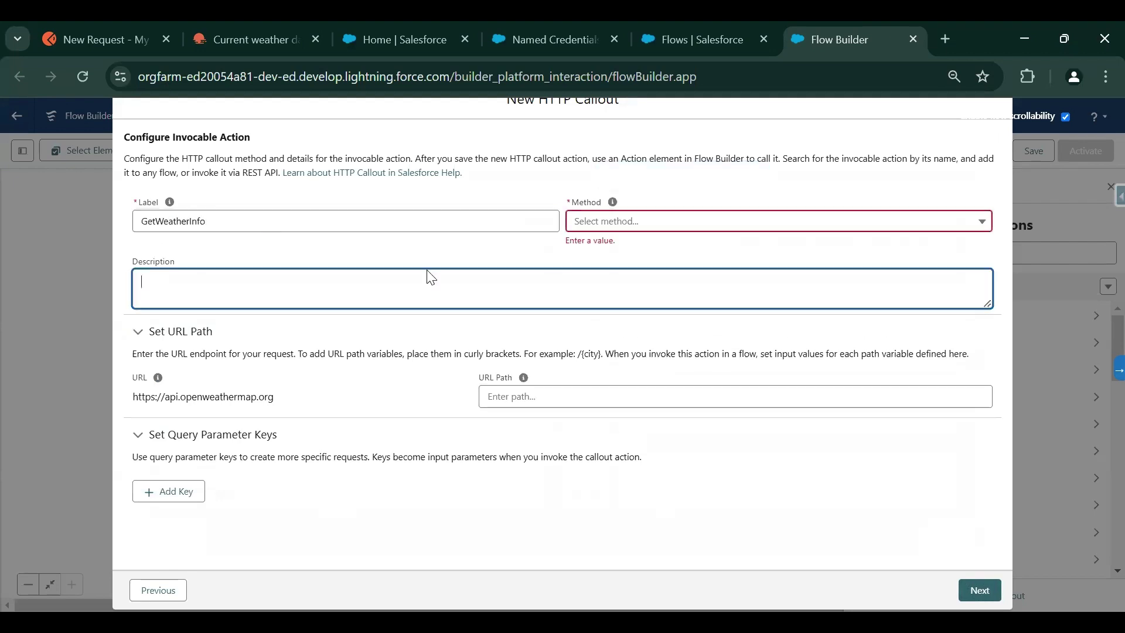
left_click(615, 222)
left_click(613, 247)
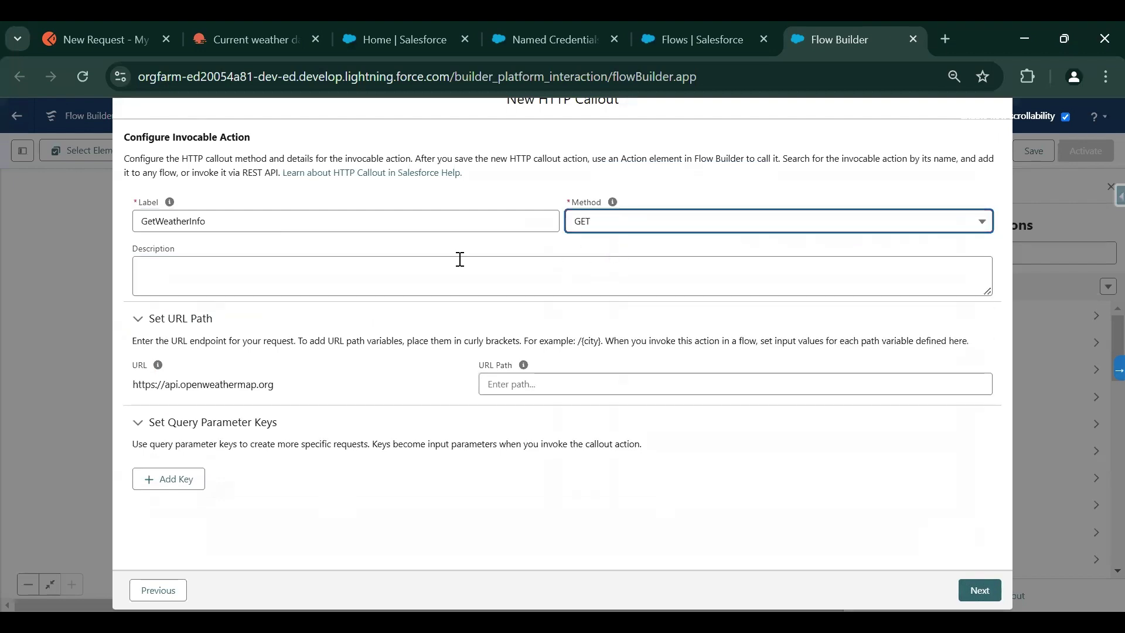
left_click(317, 290)
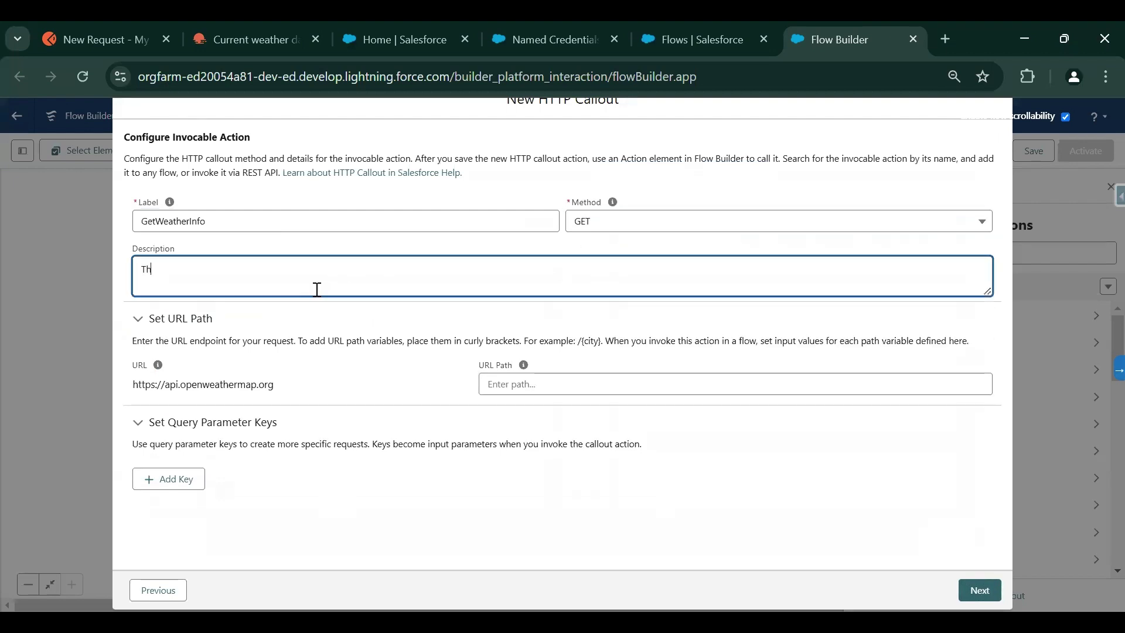
type("This method will fetch the weather for the provided city")
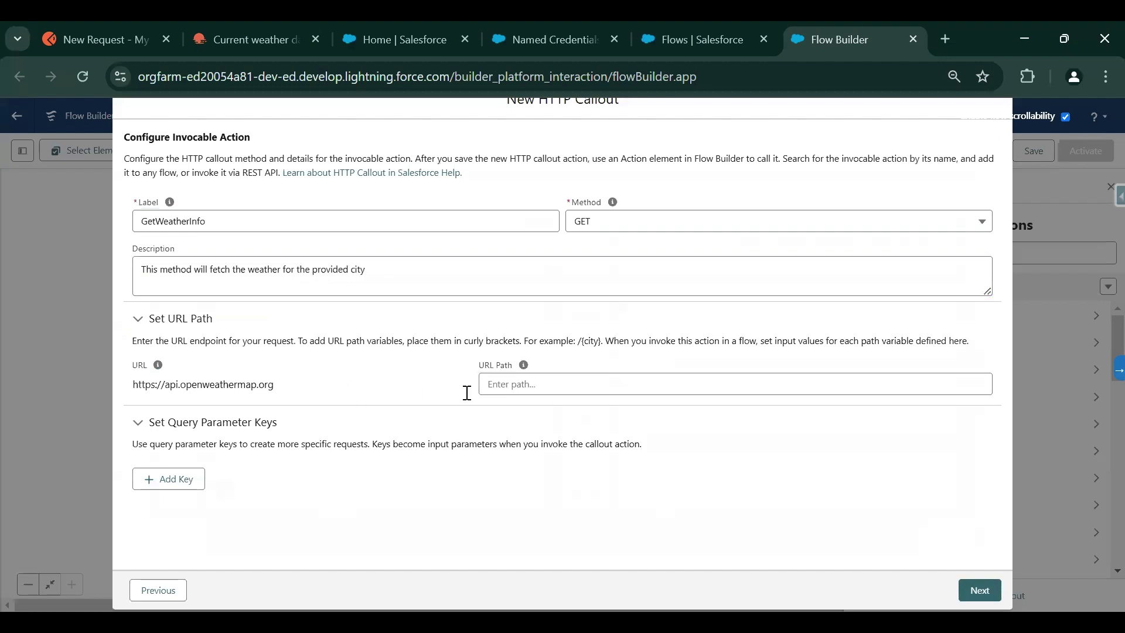
left_click(540, 385)
Step: Copy /data/2.5/weather from the OpenWeather docs into the callout's URL Path
left_click(262, 23)
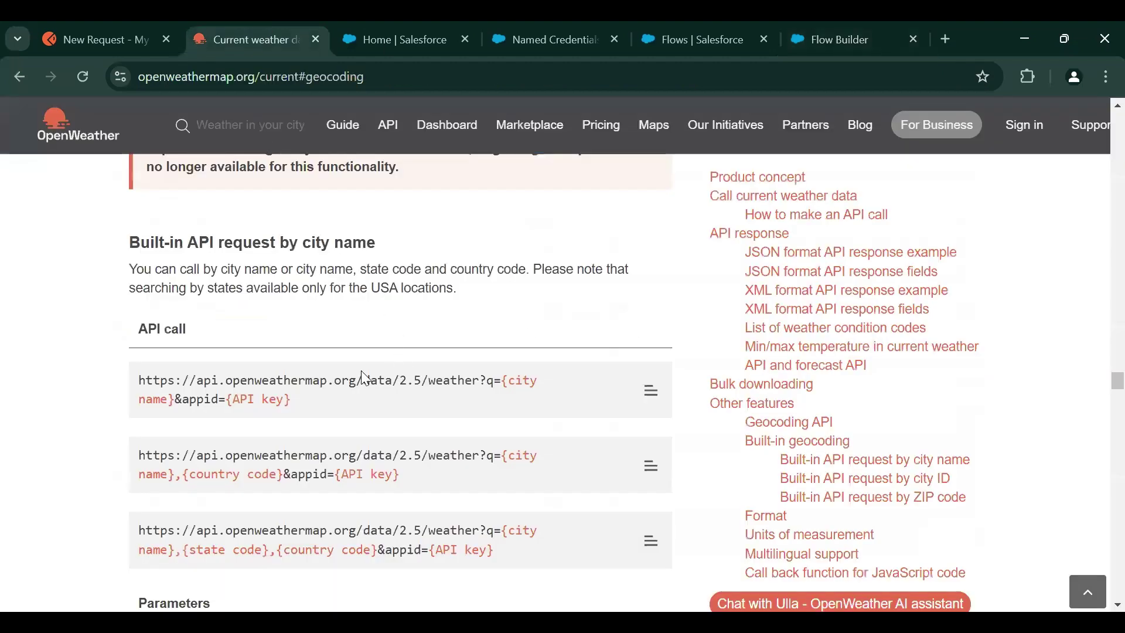
left_click_drag(357, 380, 480, 382)
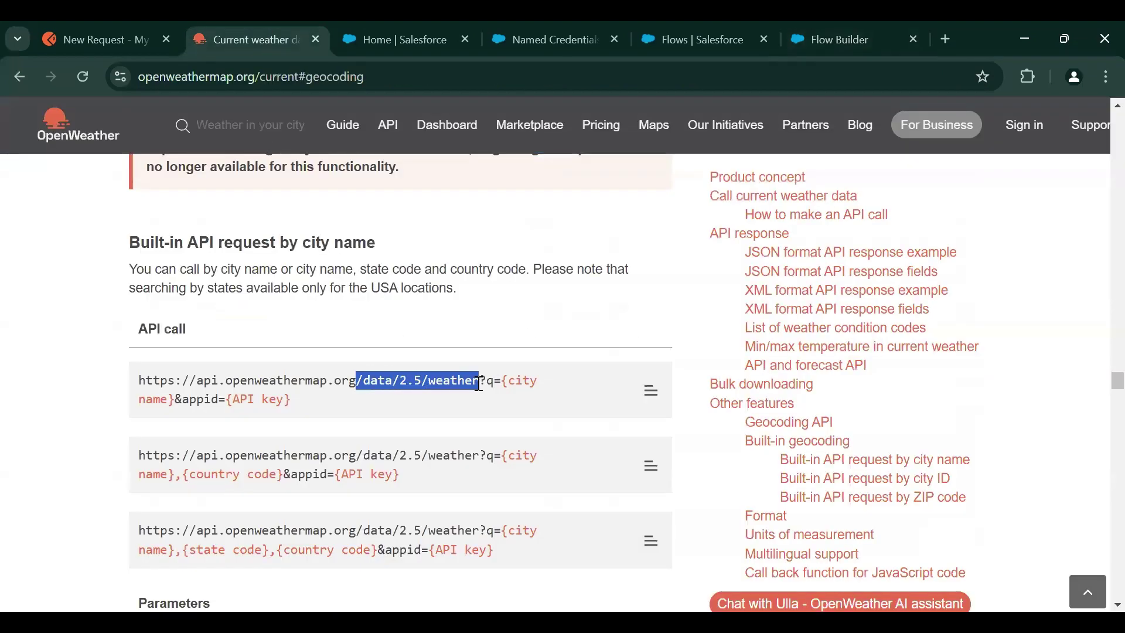
key("ctrl+c")
left_click(826, 39)
key("ctrl+v")
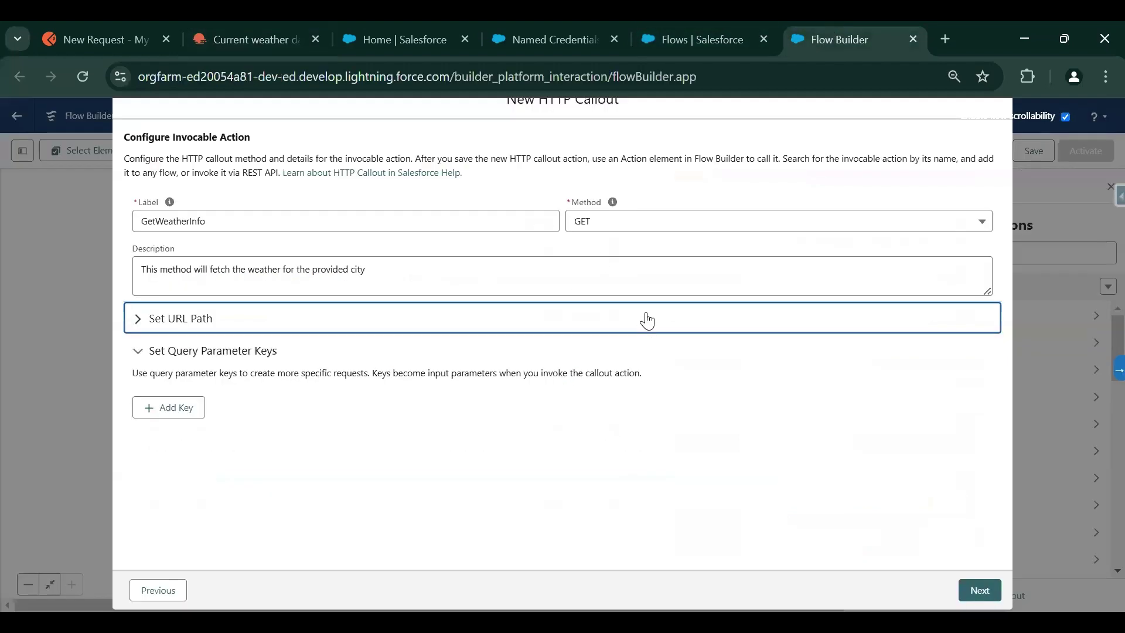
left_click(647, 322)
left_click(447, 380)
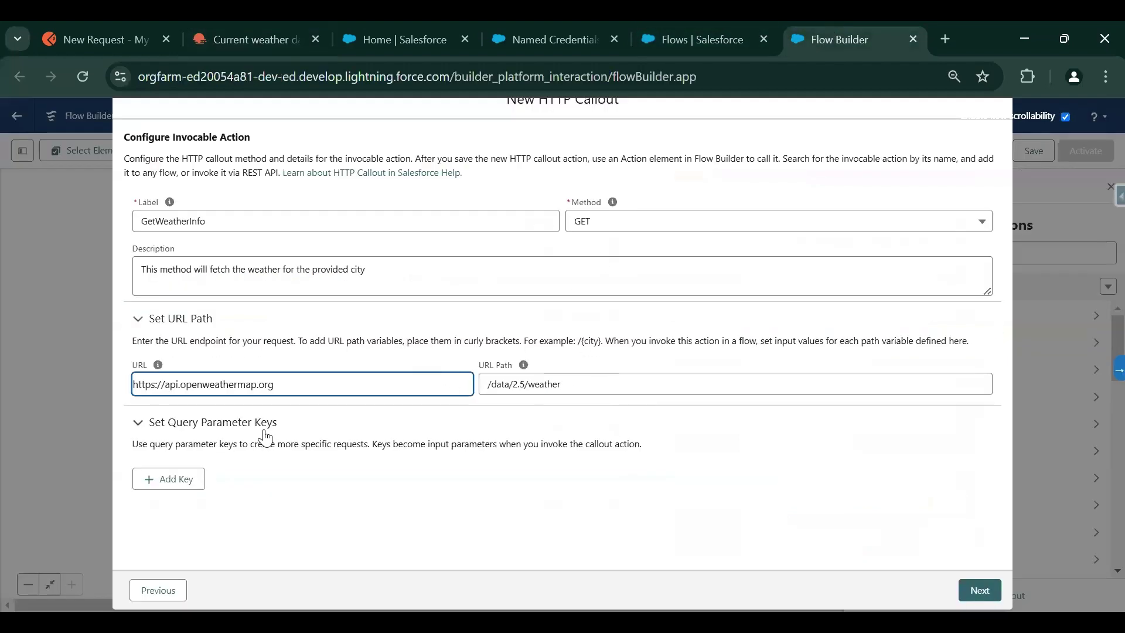
Step: Add a required String query parameter key q
left_click(241, 37)
left_click_drag(487, 381, 531, 408)
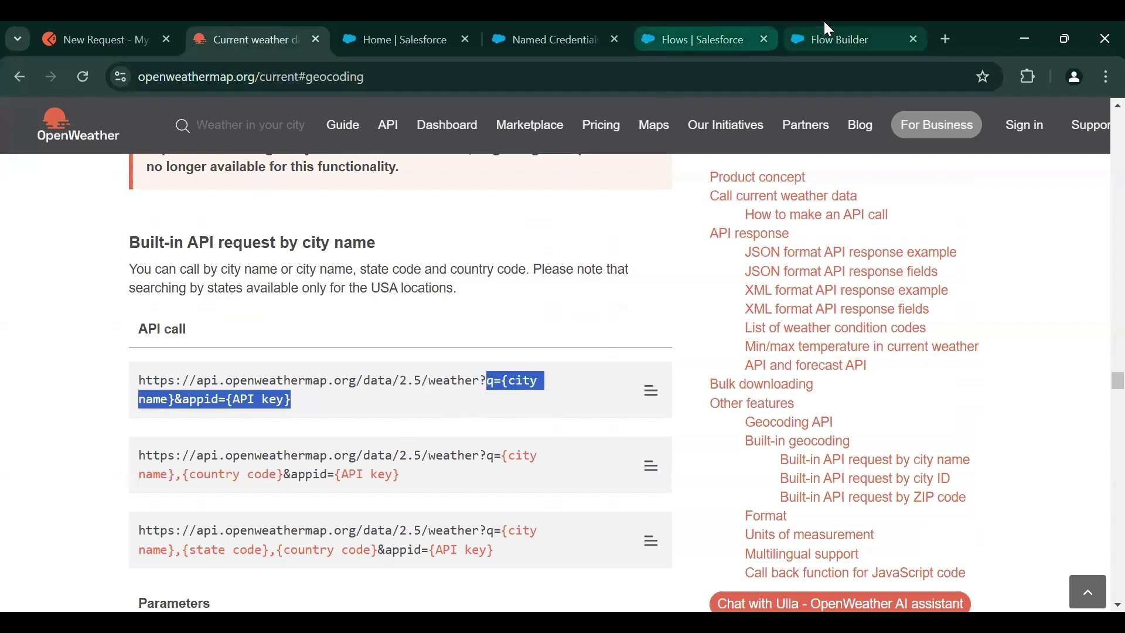
left_click(827, 36)
left_click_drag(843, 49, 404, 24)
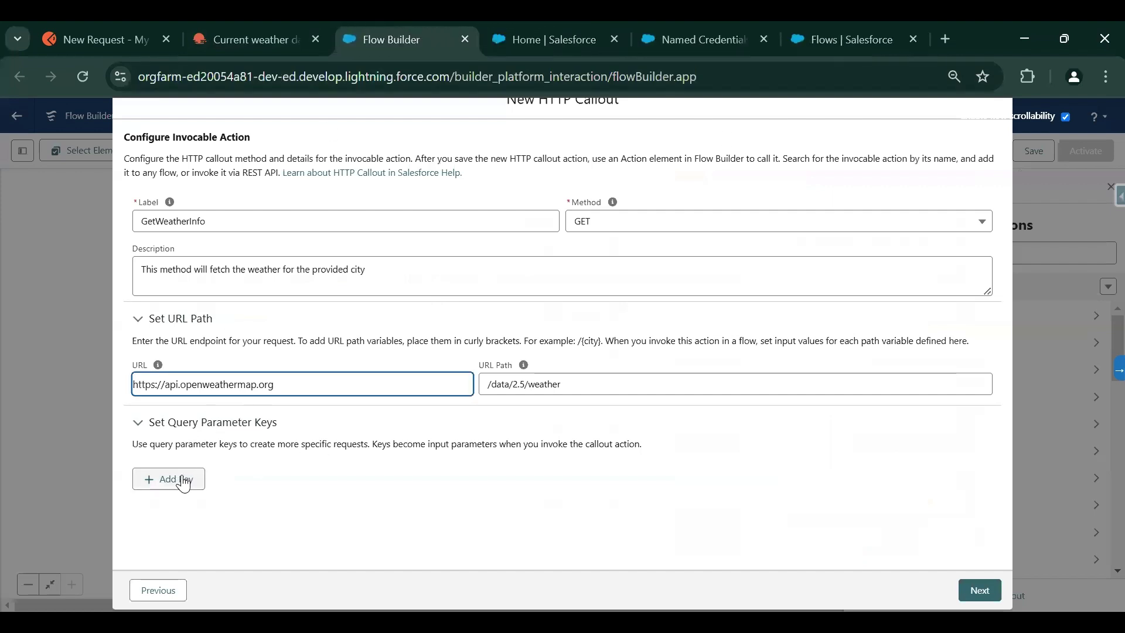
left_click(186, 478)
left_click(210, 425)
type("1")
key("BackSpace")
type("q")
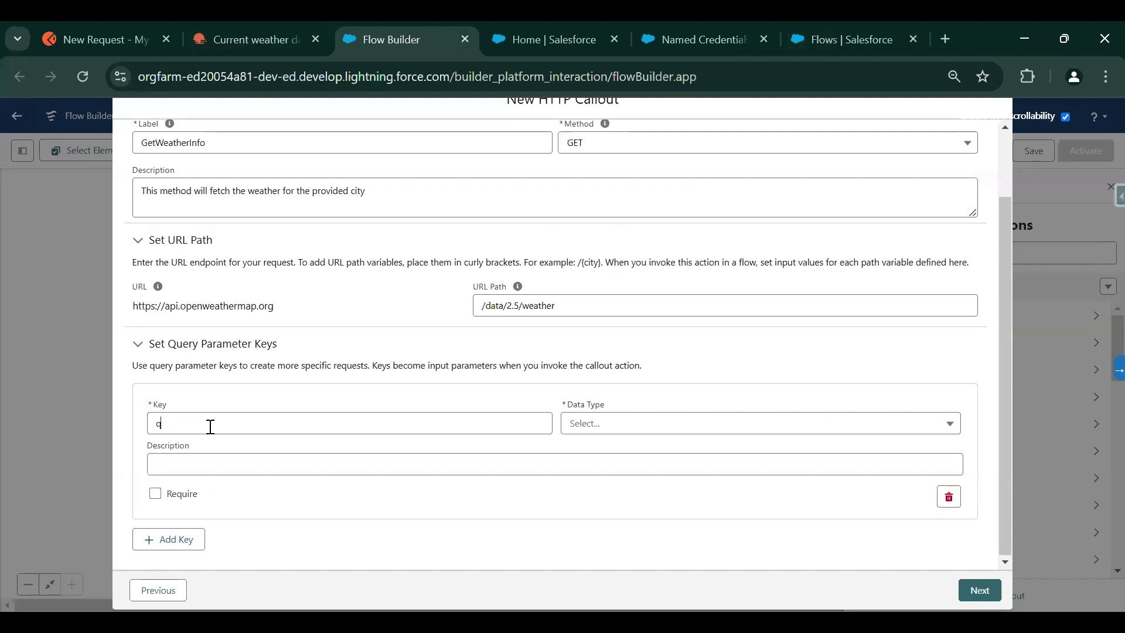
left_click(675, 427)
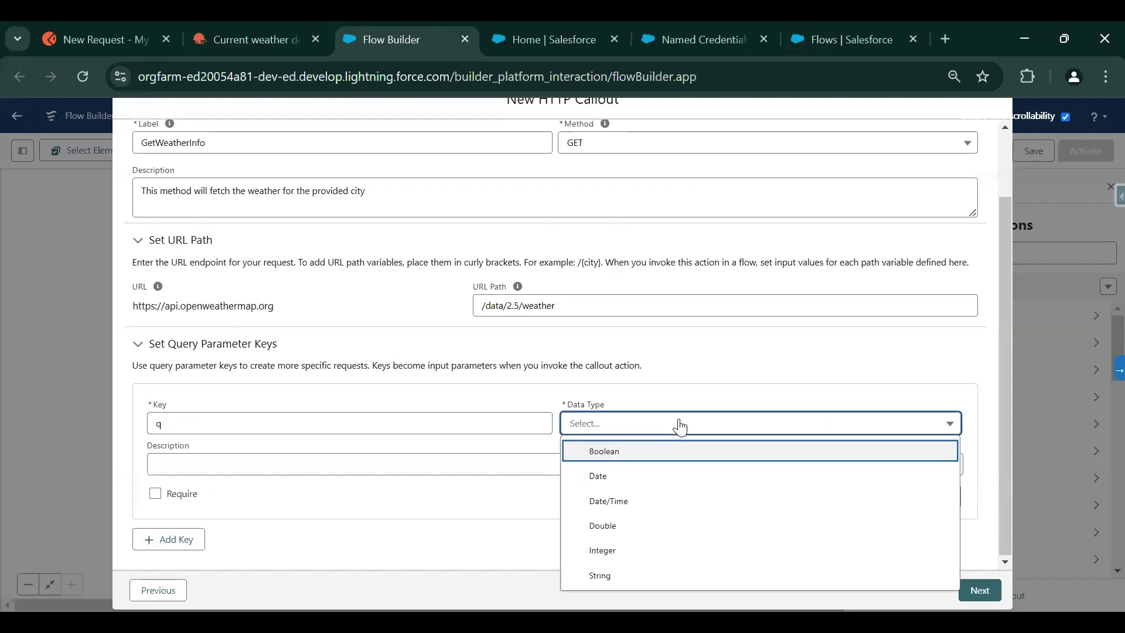
left_click(630, 583)
left_click(155, 503)
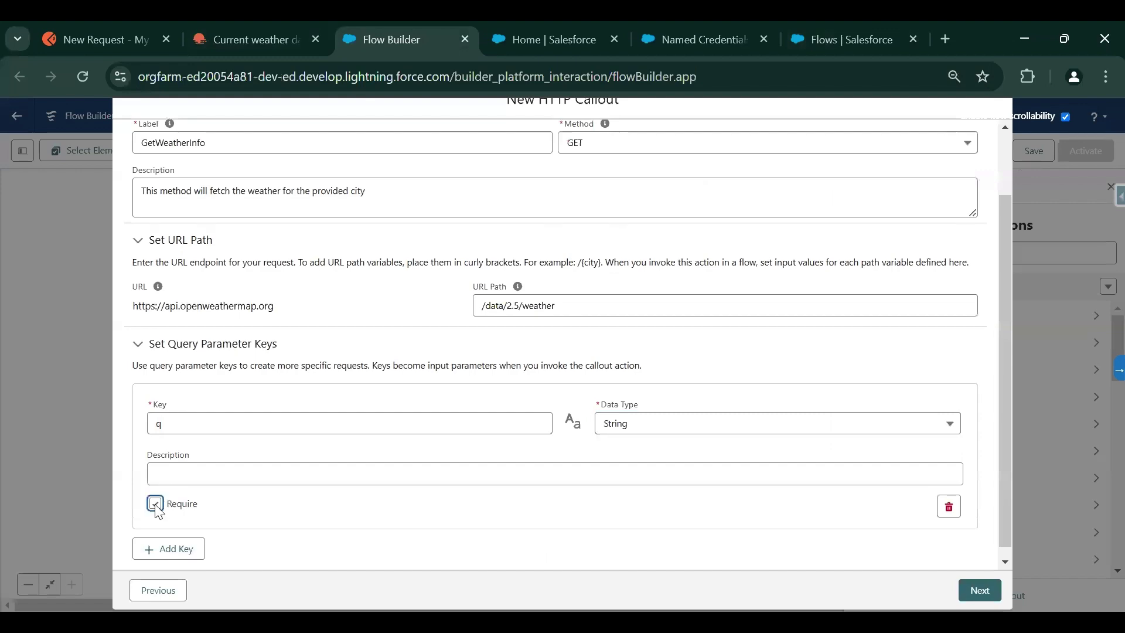
Step: Add a required String query parameter key appid, copied from the docs
left_click(180, 549)
scroll(246, 501, "down", 3)
left_click(242, 24)
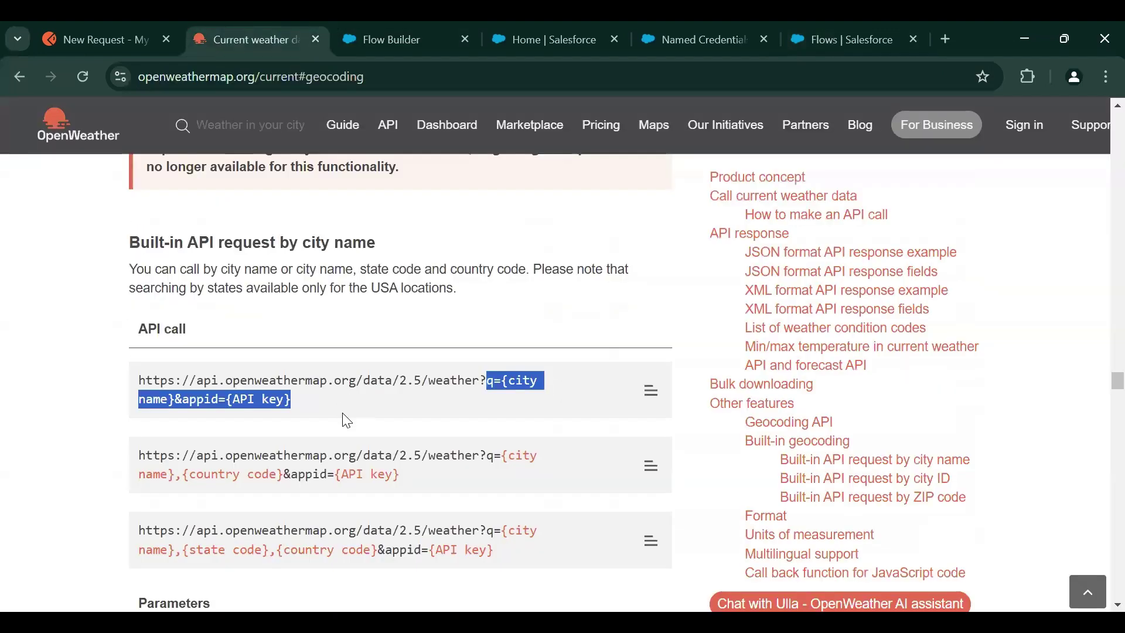
double_click(198, 400)
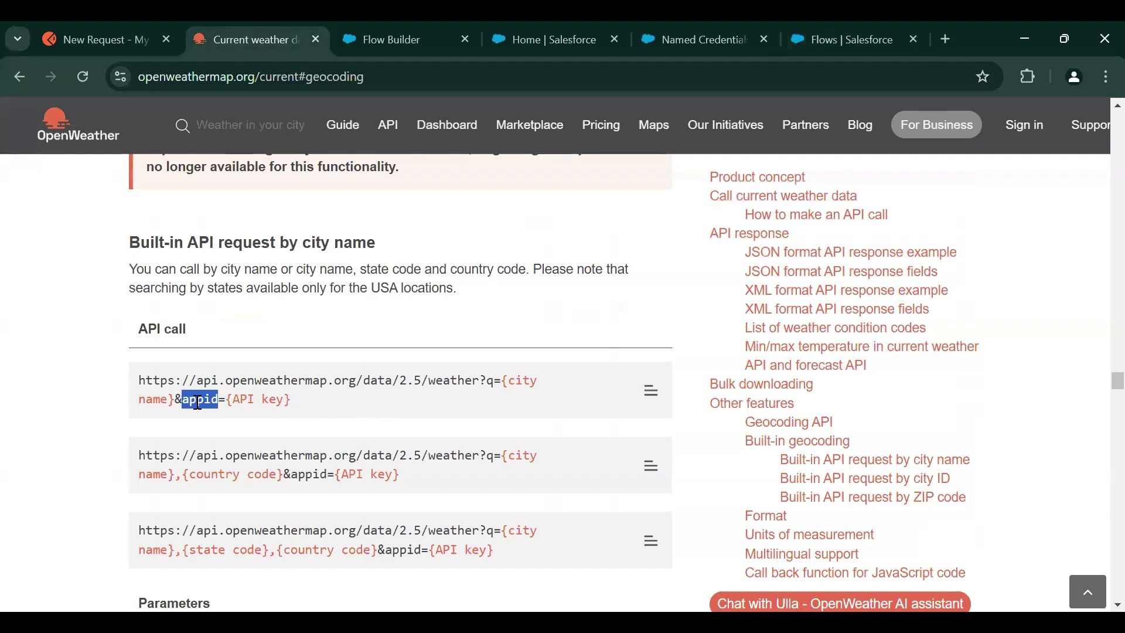
left_click(431, 26)
key("ctrl+v")
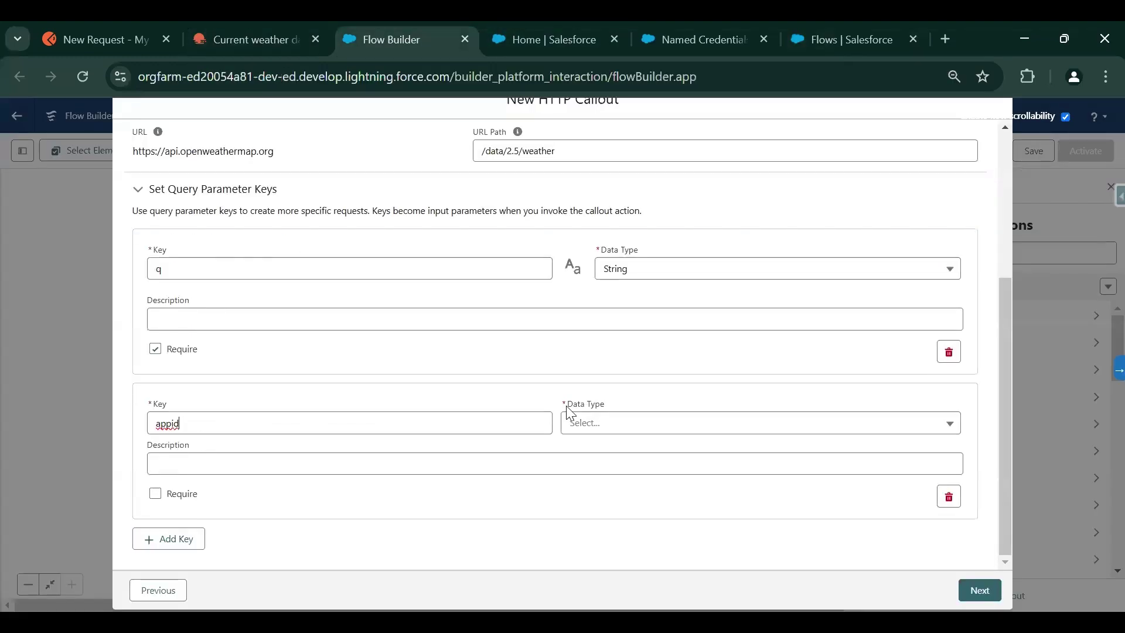
left_click(593, 425)
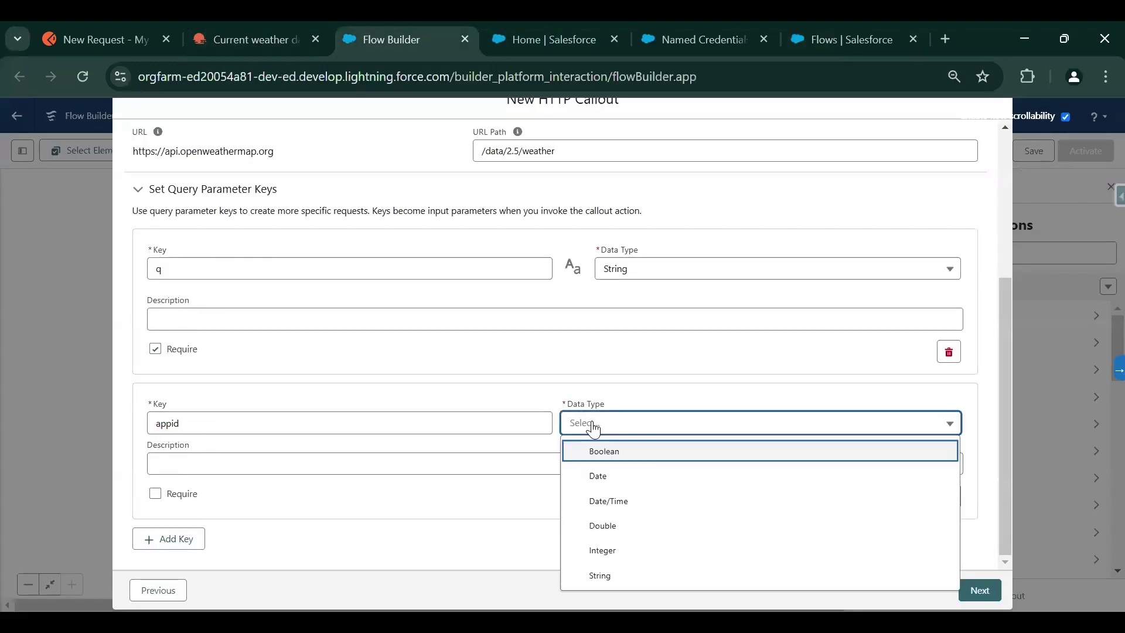
left_click(602, 575)
left_click(155, 503)
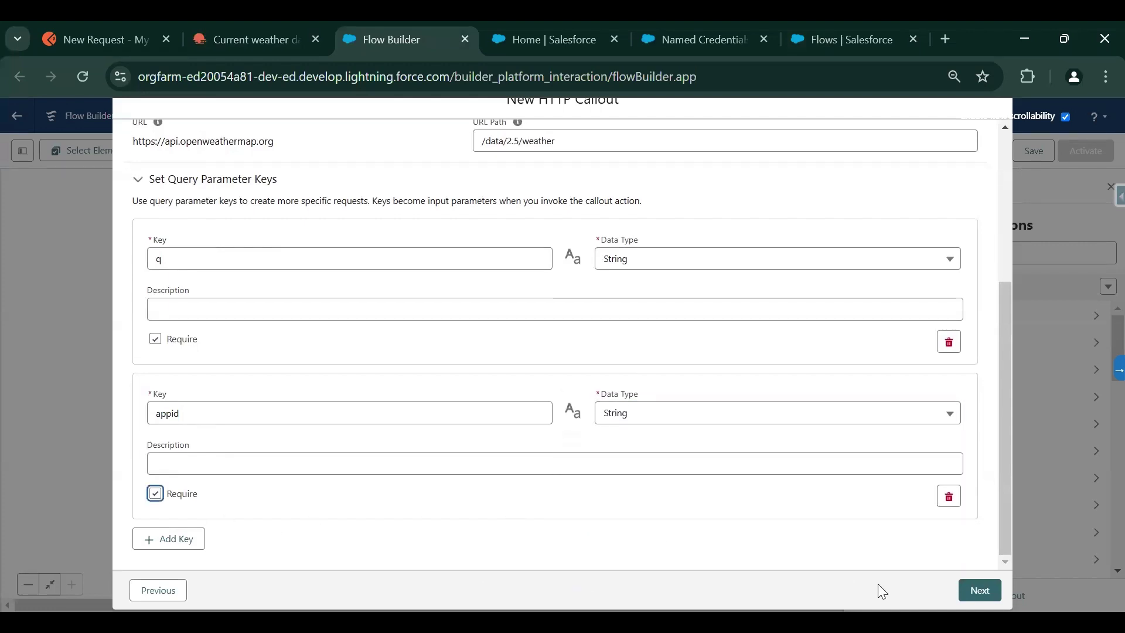
left_click(976, 591)
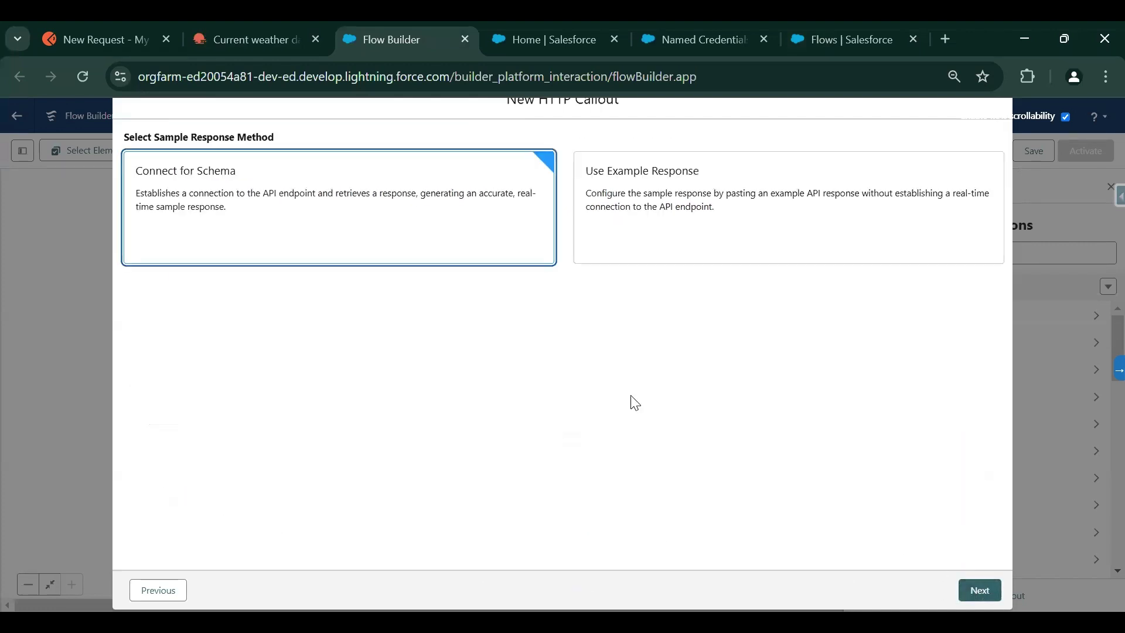
Step: Choose a sample response and paste the Postman weather JSON as the Sample JSON Response
left_click(660, 217)
left_click(980, 591)
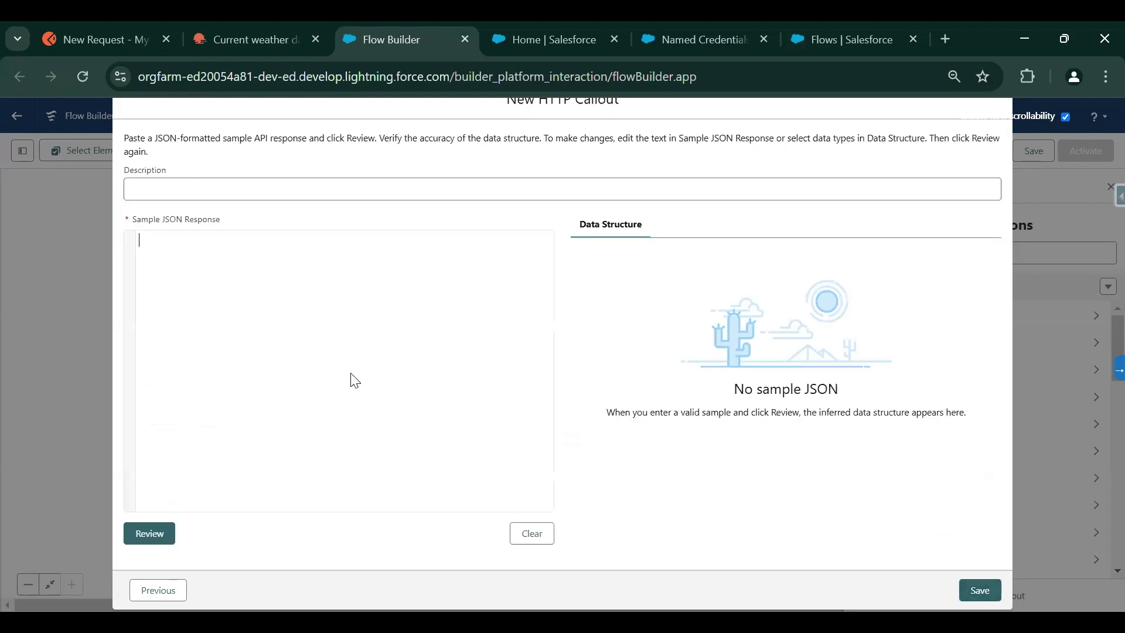
left_click(97, 30)
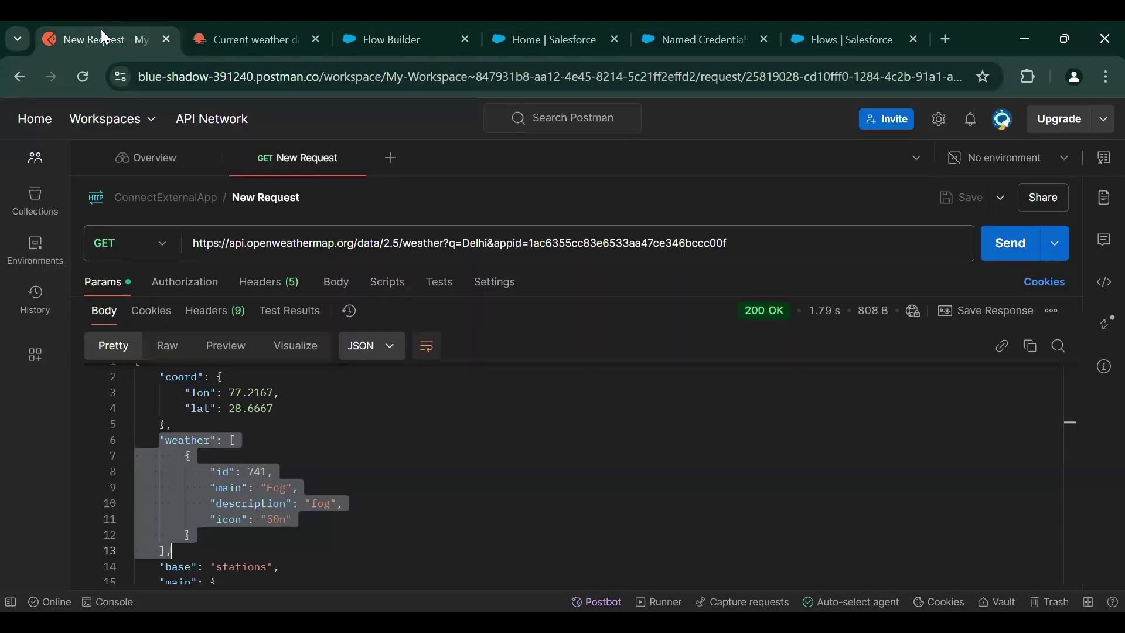
left_click(1030, 345)
left_click(369, 41)
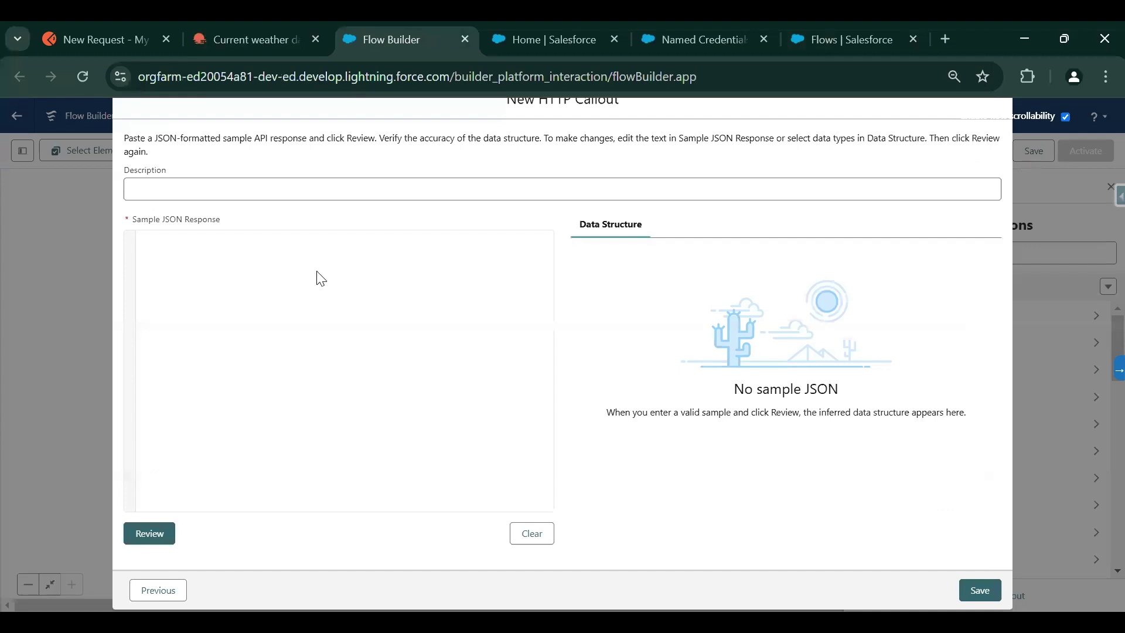
key("ctrl+v")
Step: Review the inferred data structure and save the HTTP callout action
scroll(438, 439, "up", 10)
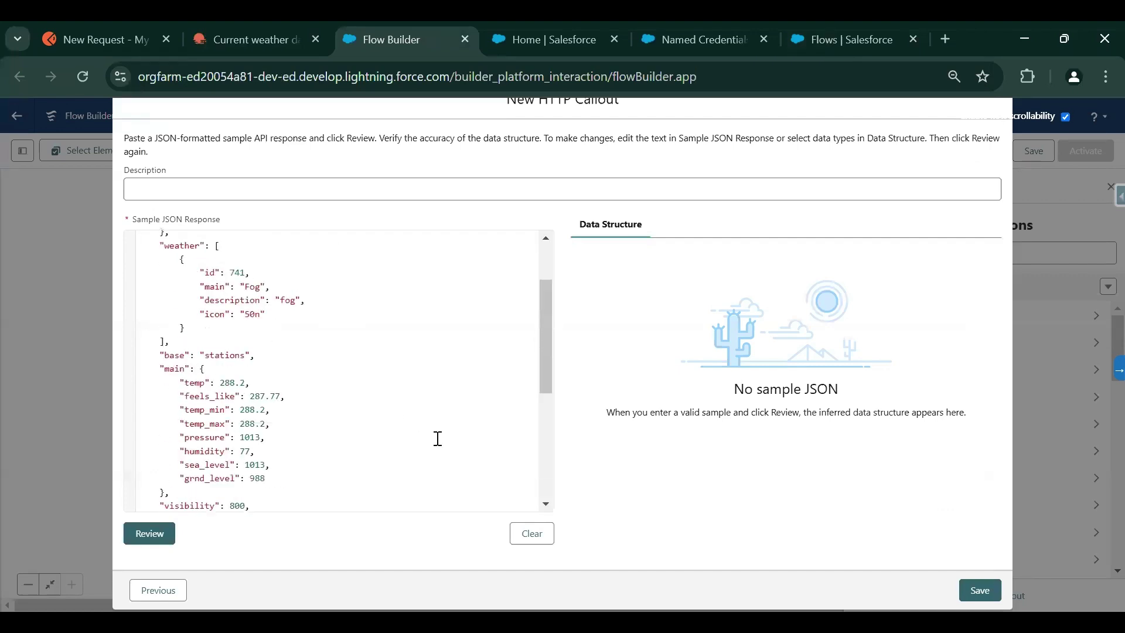
left_click(159, 542)
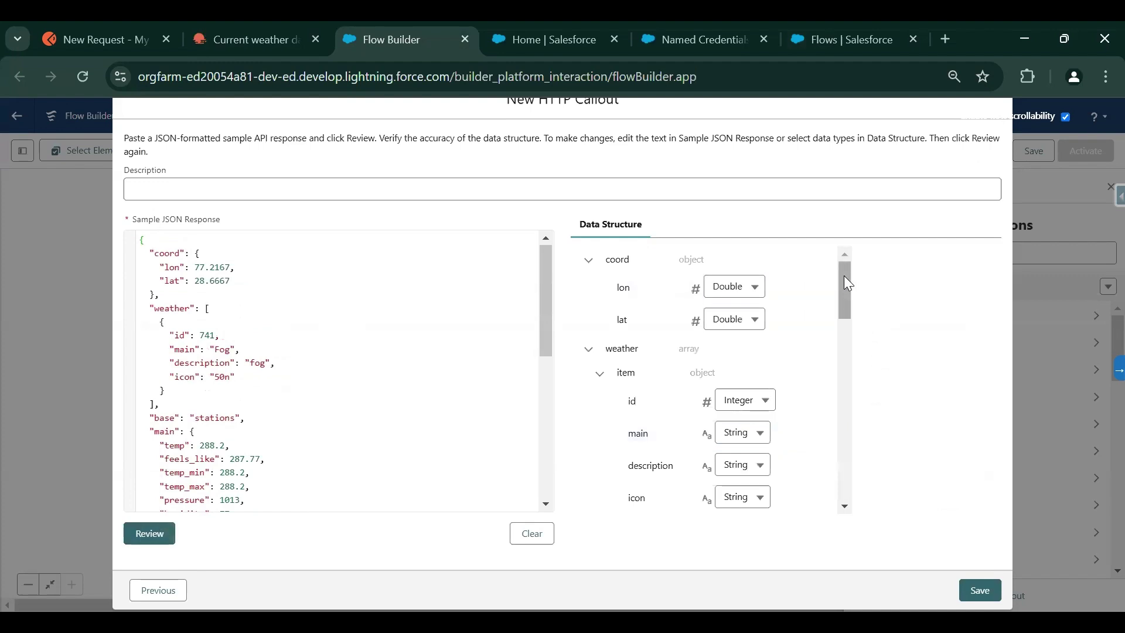
left_click_drag(848, 283, 744, 304)
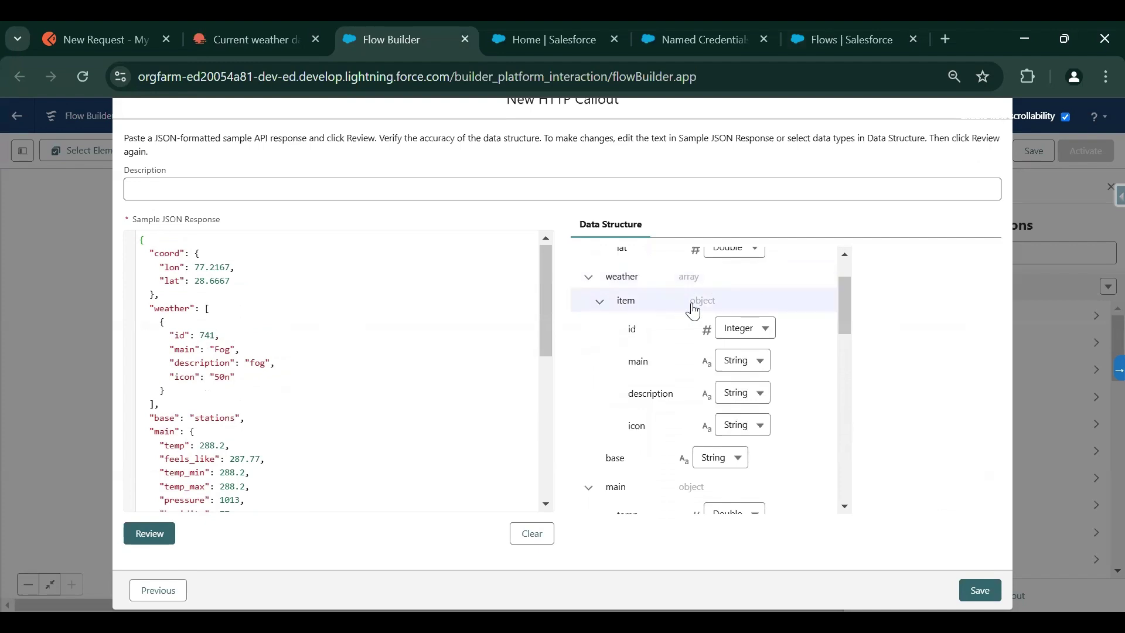
left_click(980, 591)
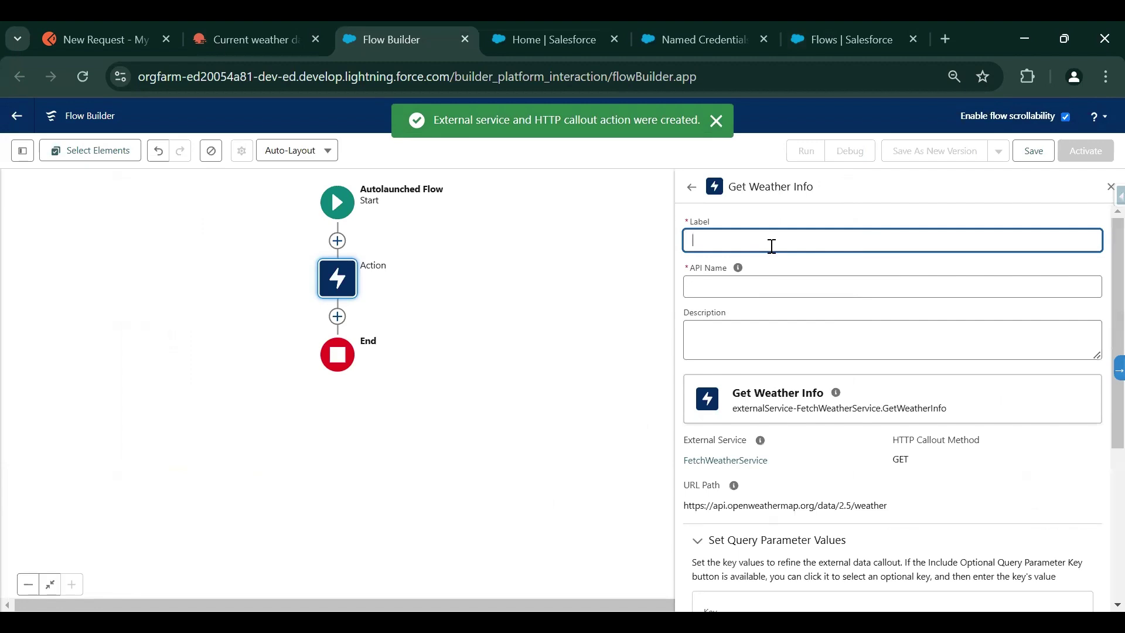
Step: Label the action WeatherInfoAction, described as 'This action will fetch weather information for the city'
type("Weather")
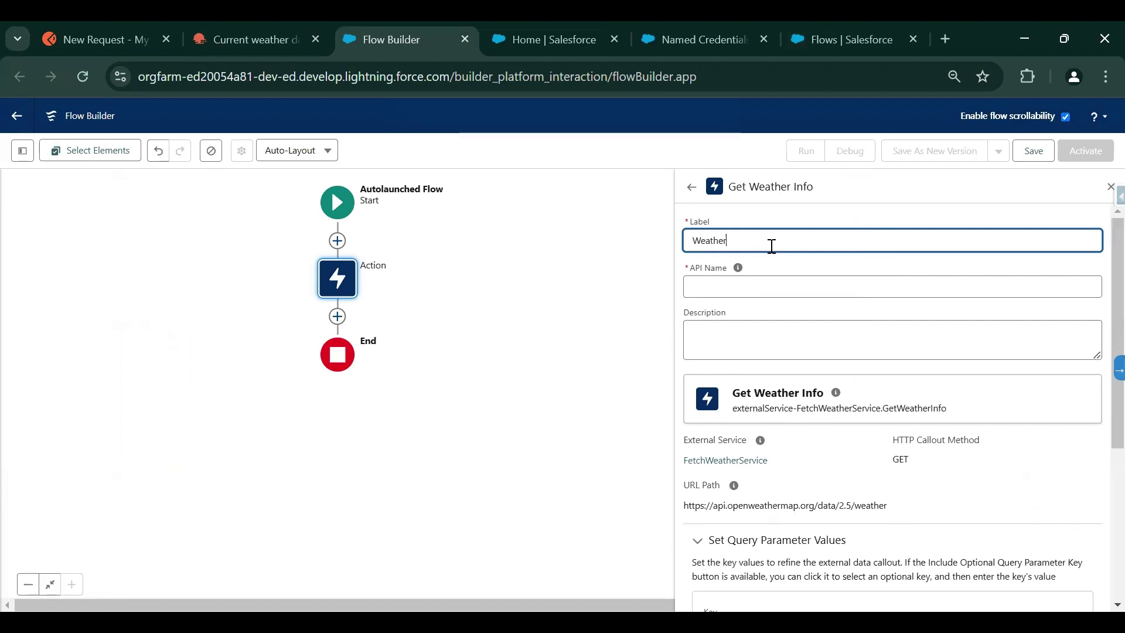
type("InfoAction")
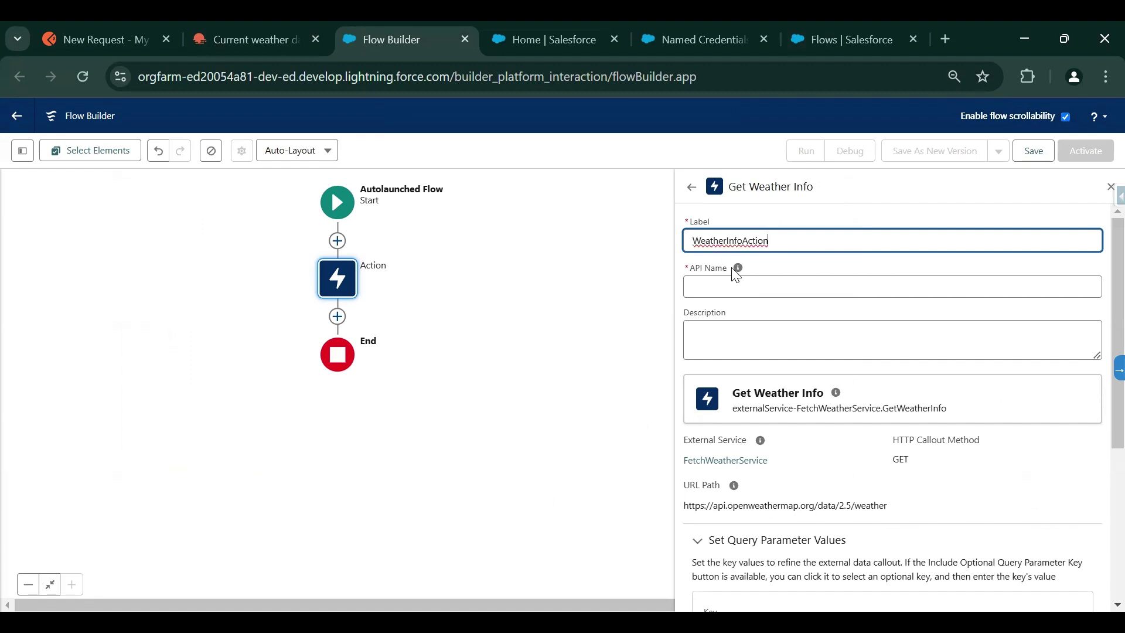
key("Tab")
key("Tab")
key("Tab")
type("Th")
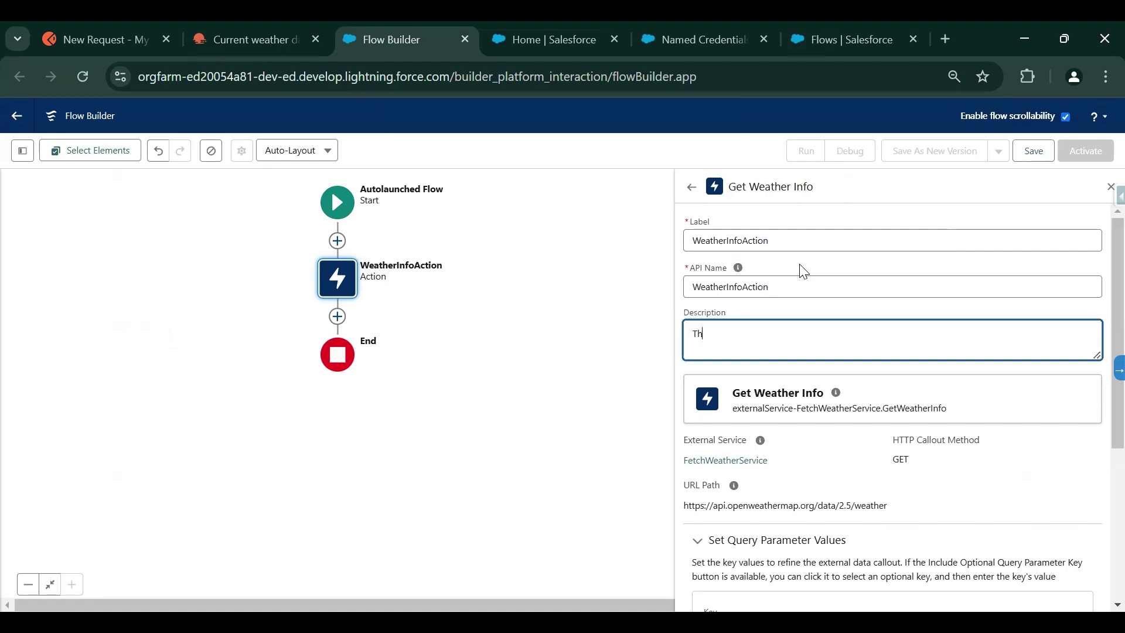
type("is action will fetch we")
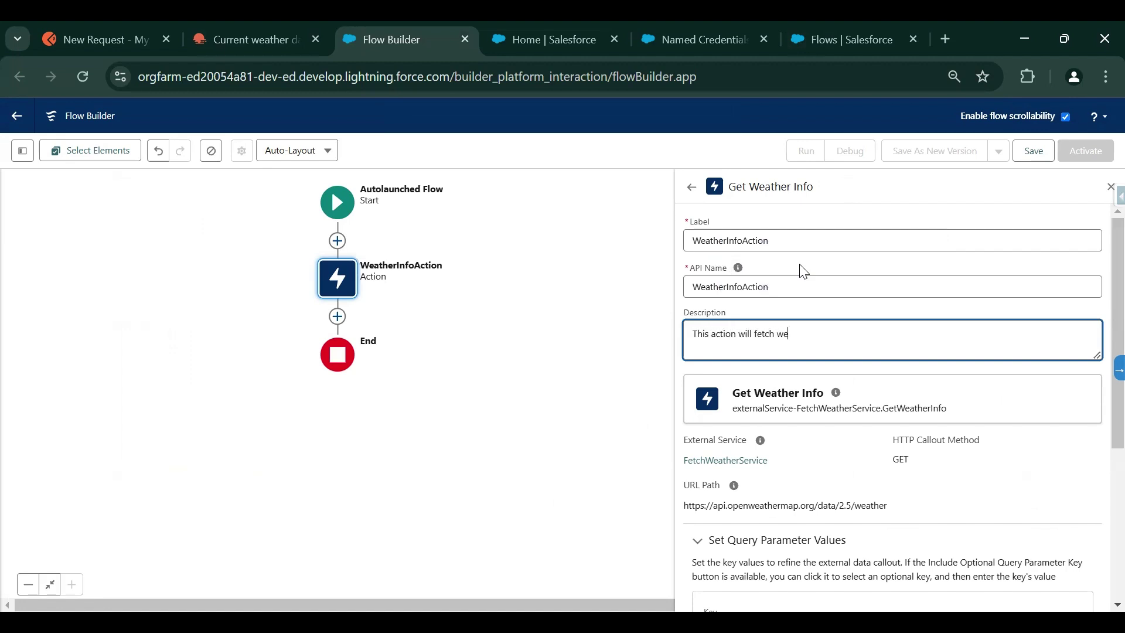
type("ather information for the city")
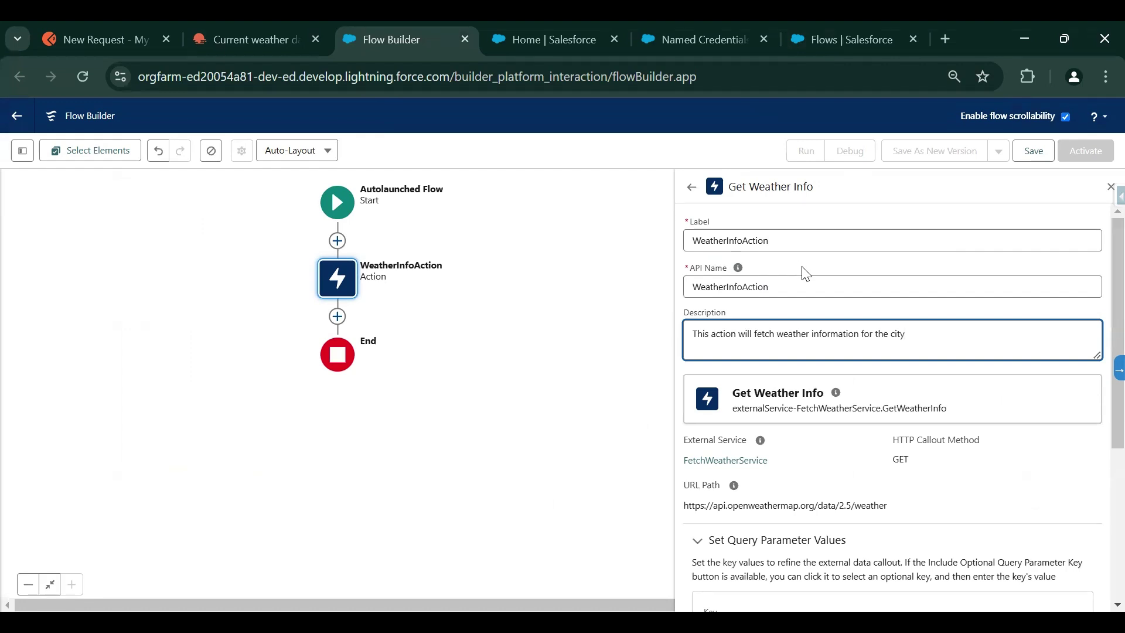
left_click(806, 274)
scroll(961, 399, "down", 3)
scroll(965, 401, "down", 1)
Step: Copy the weather API key from the Postman request URL into the action's appid value
left_click(780, 407)
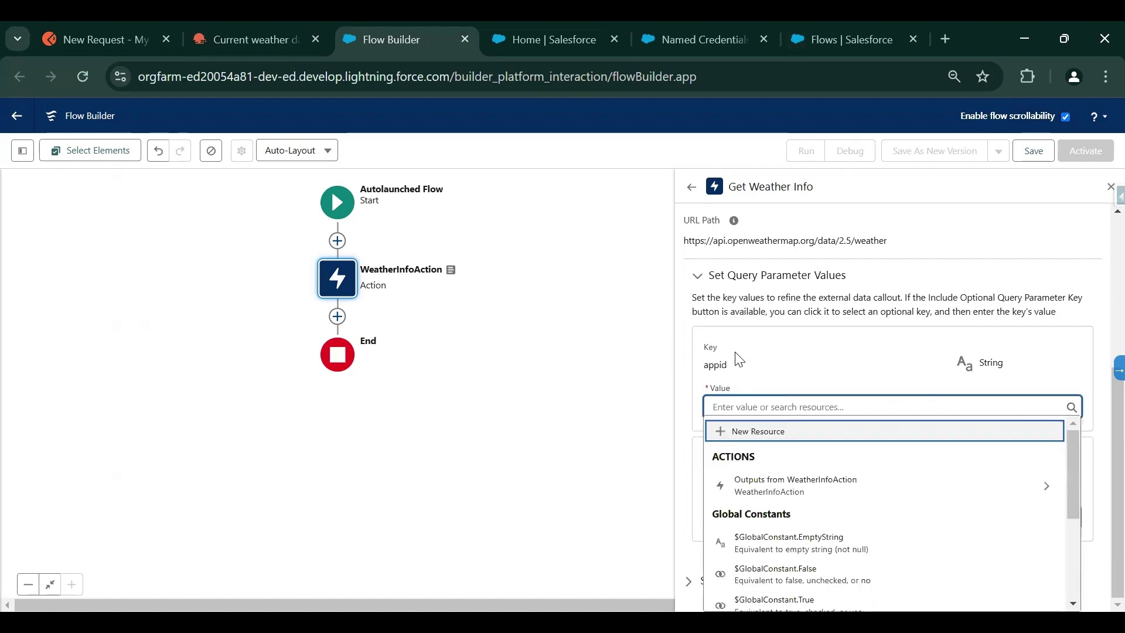
left_click(207, 26)
left_click(94, 39)
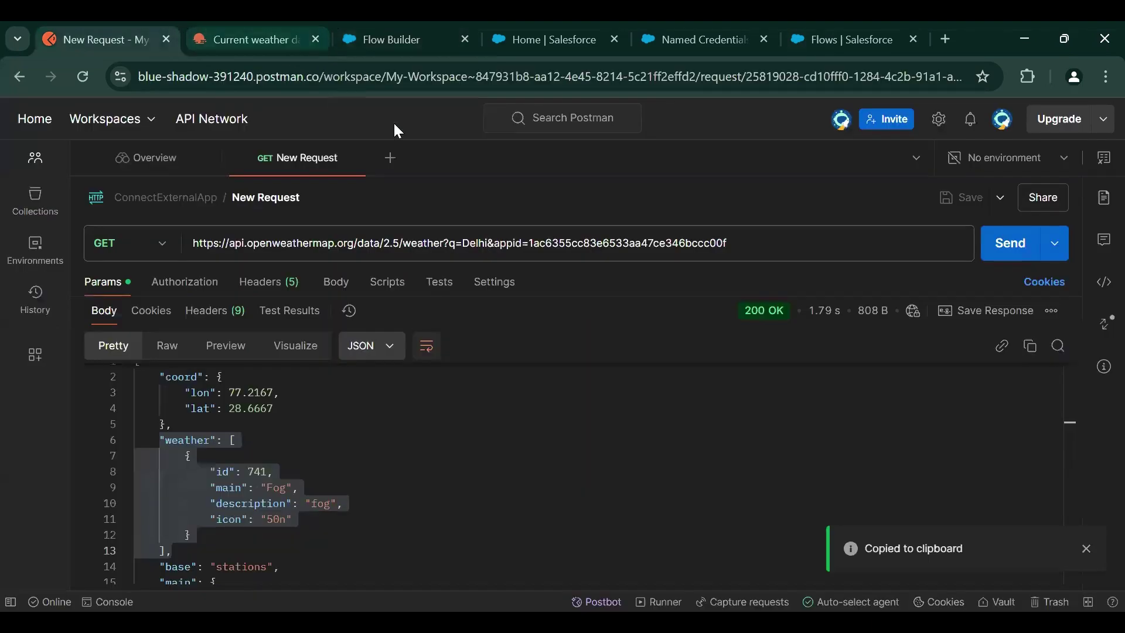
triple_click(475, 243)
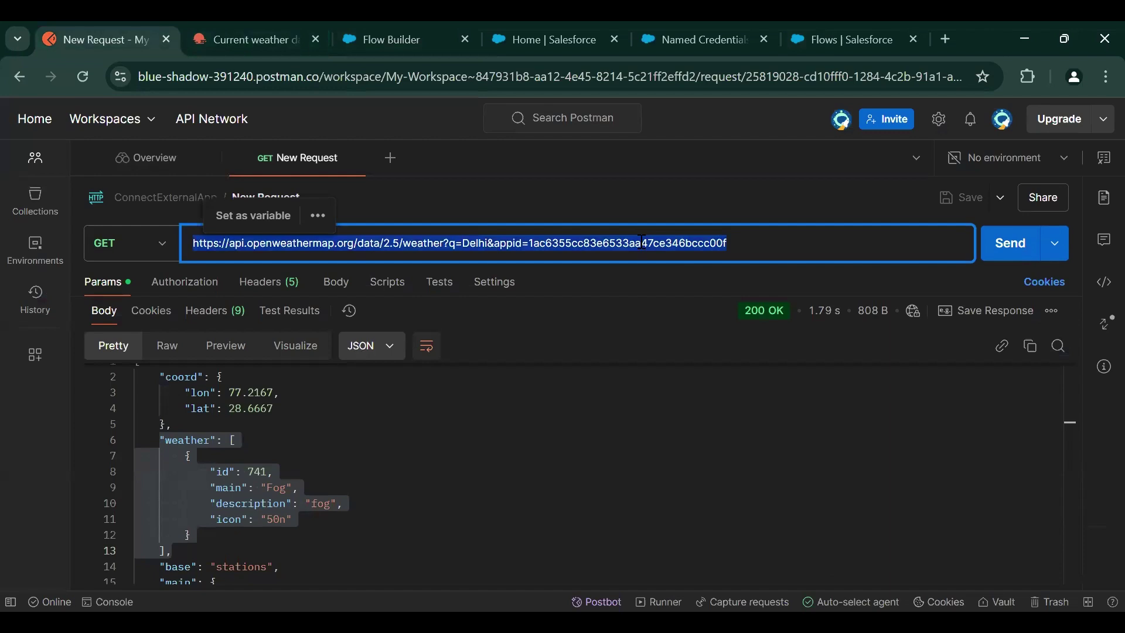
double_click(582, 248)
key("ctrl+c")
left_click(392, 39)
key("ctrl+v")
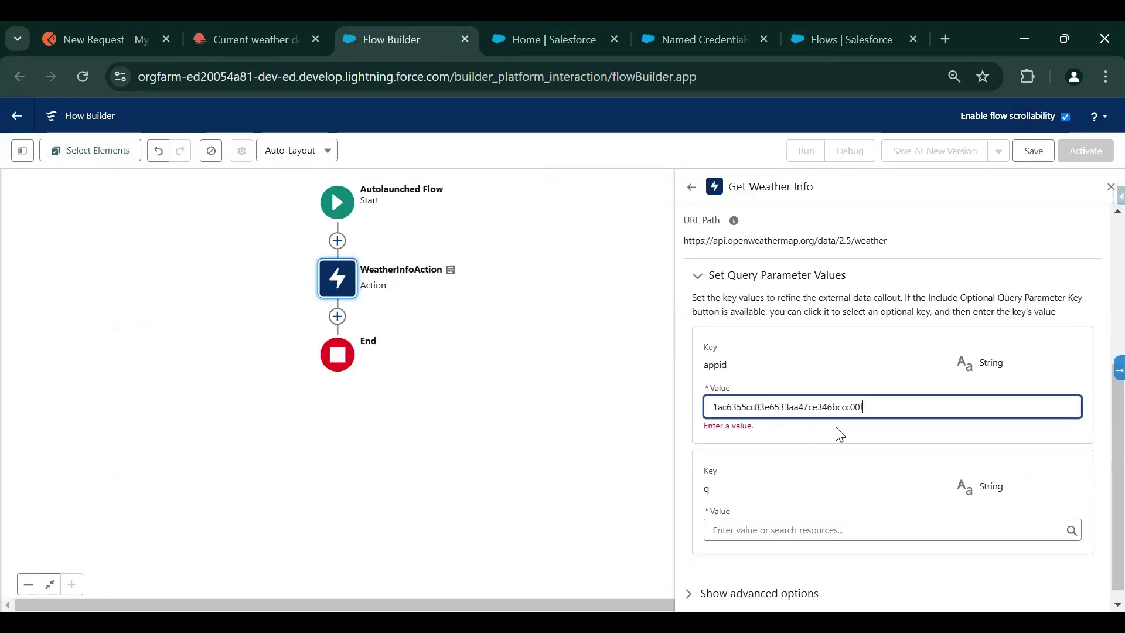
Step: Bind q to a new CityName resource that is available for input
left_click(778, 530)
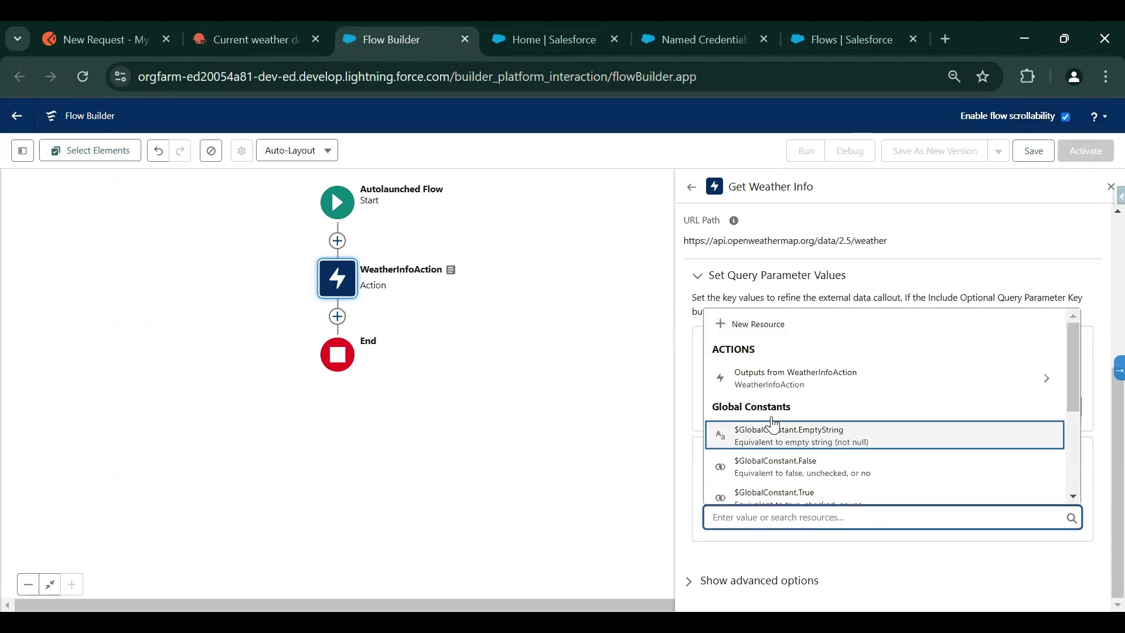
left_click(762, 323)
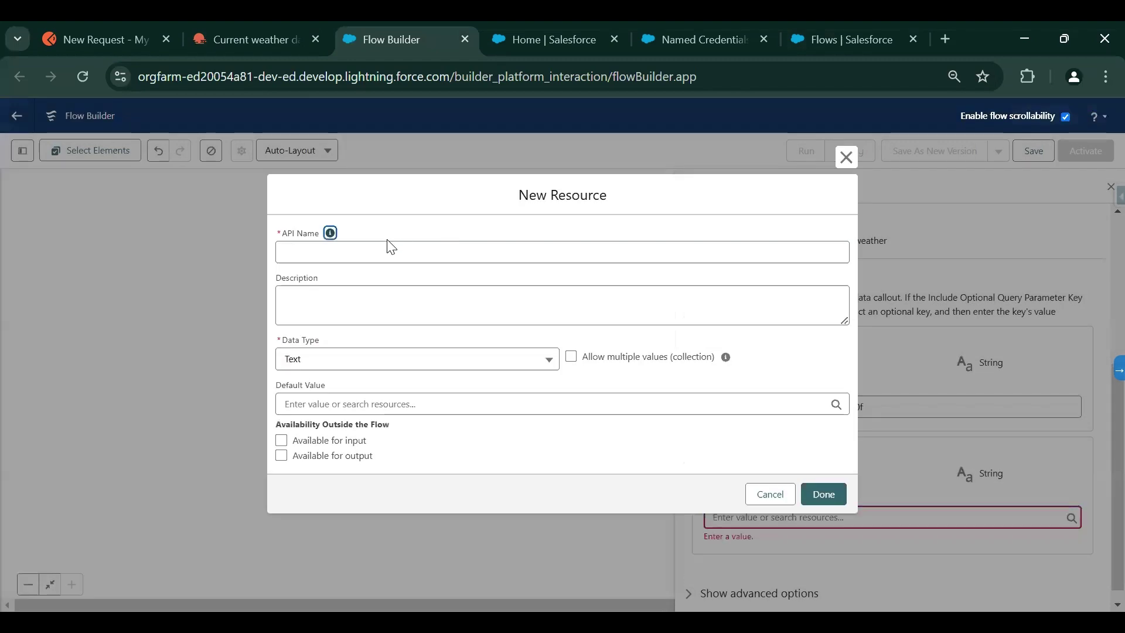
left_click(386, 248)
type("Ci")
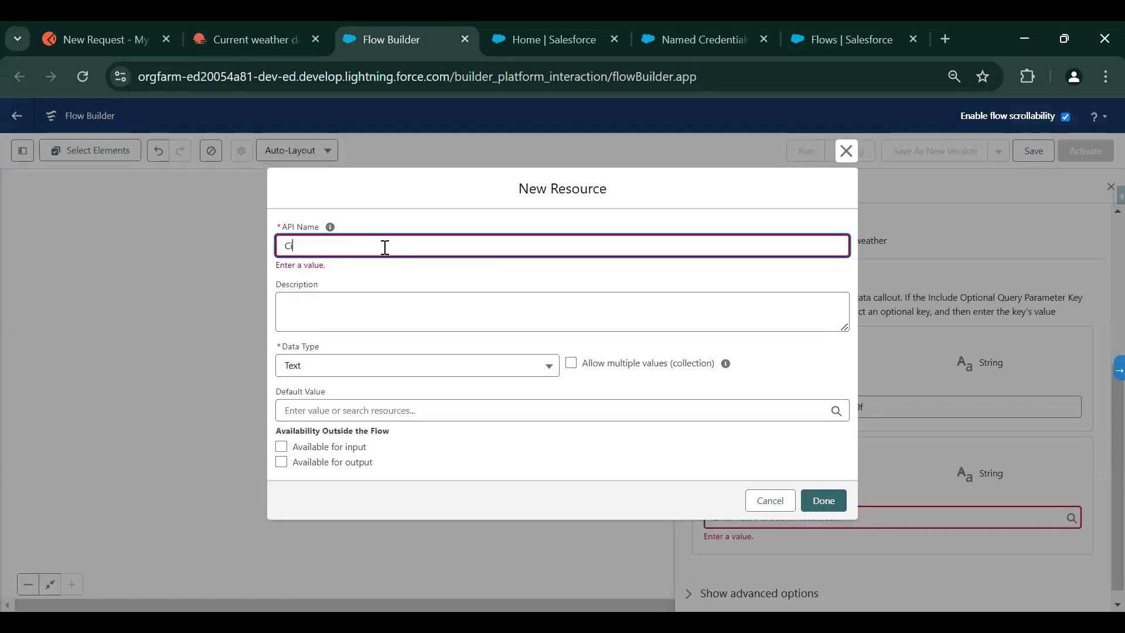
type("tnName")
key("Tab")
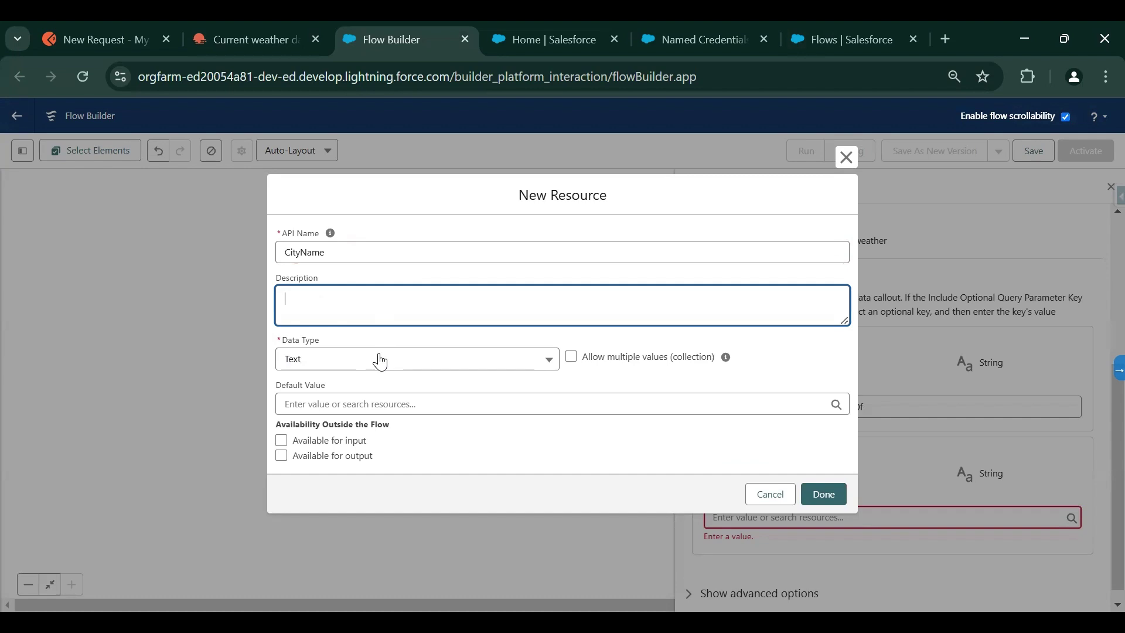
left_click(283, 442)
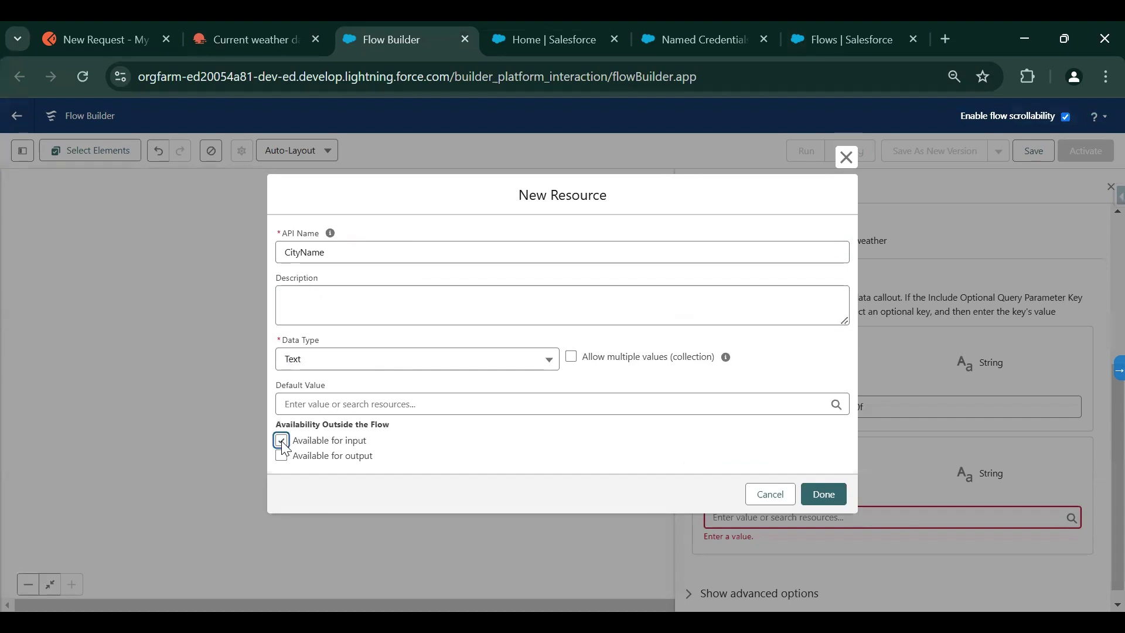
left_click(825, 499)
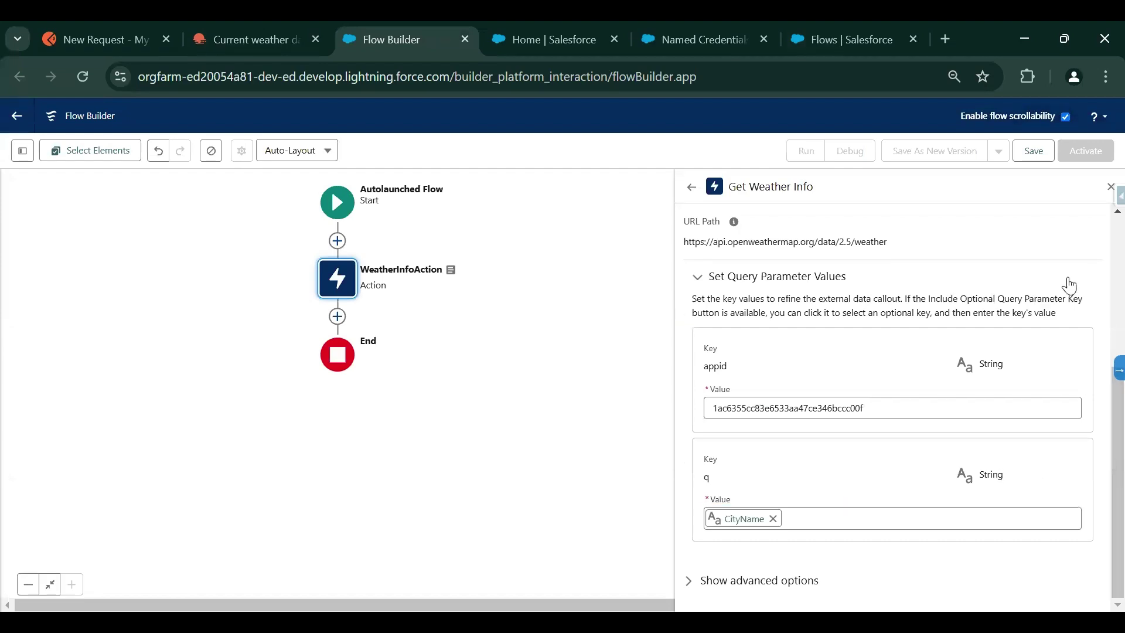
Step: Save the flow as GetWeatherInfoForCity, with a description about calling the weather API for a city
left_click(1037, 151)
left_click(482, 297)
type("Ge")
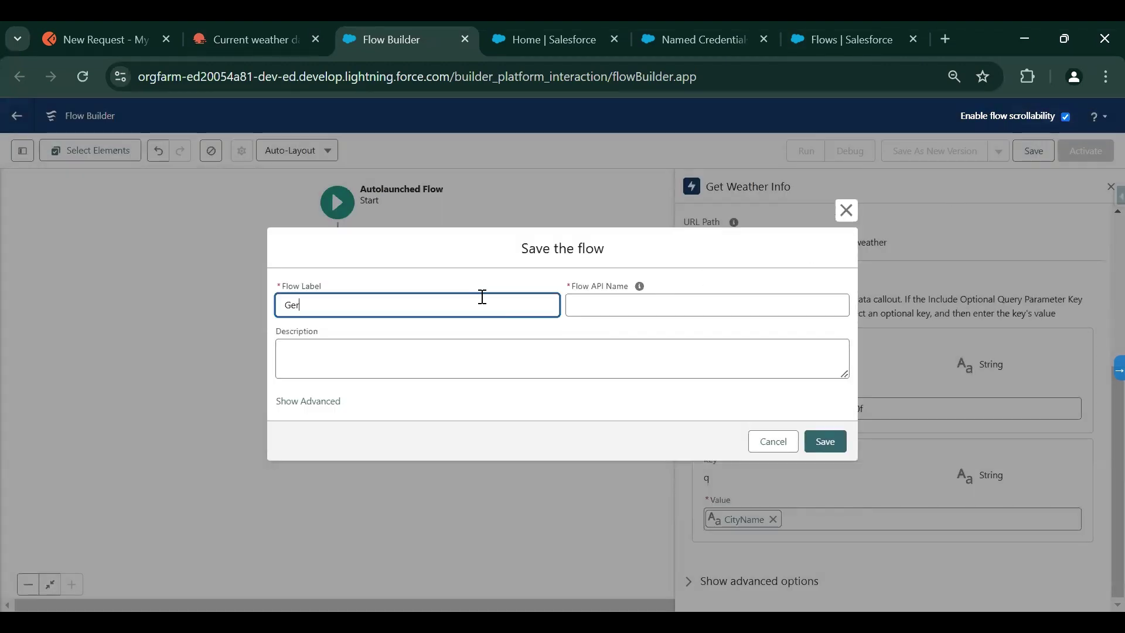
type("tWe")
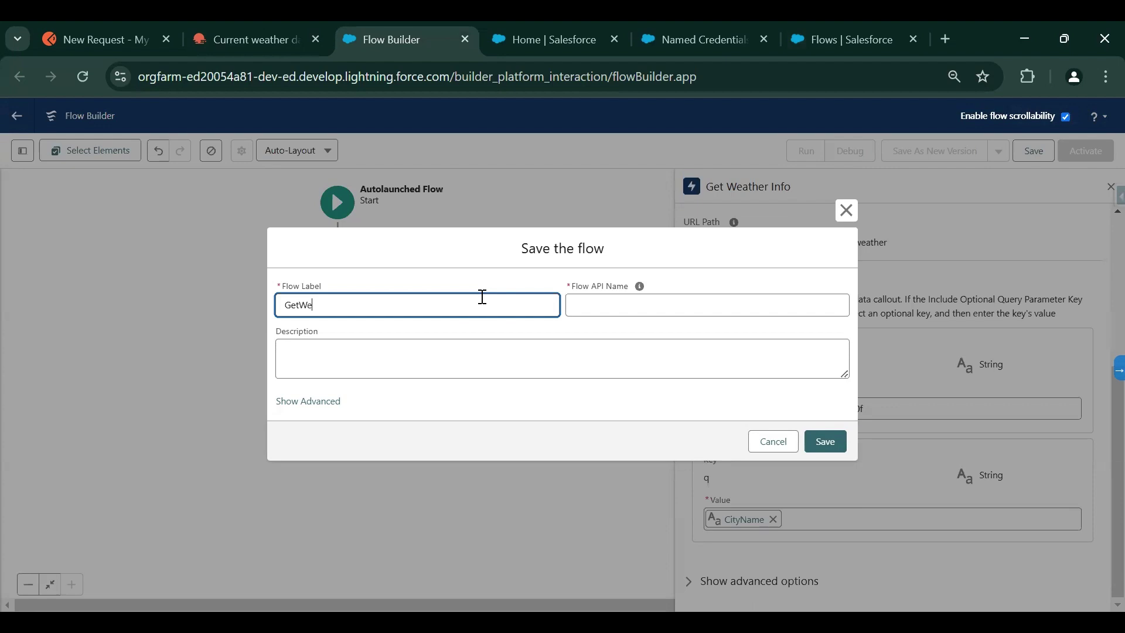
type("atherInfoForCity")
key("Tab")
key("Tab")
key("Tab")
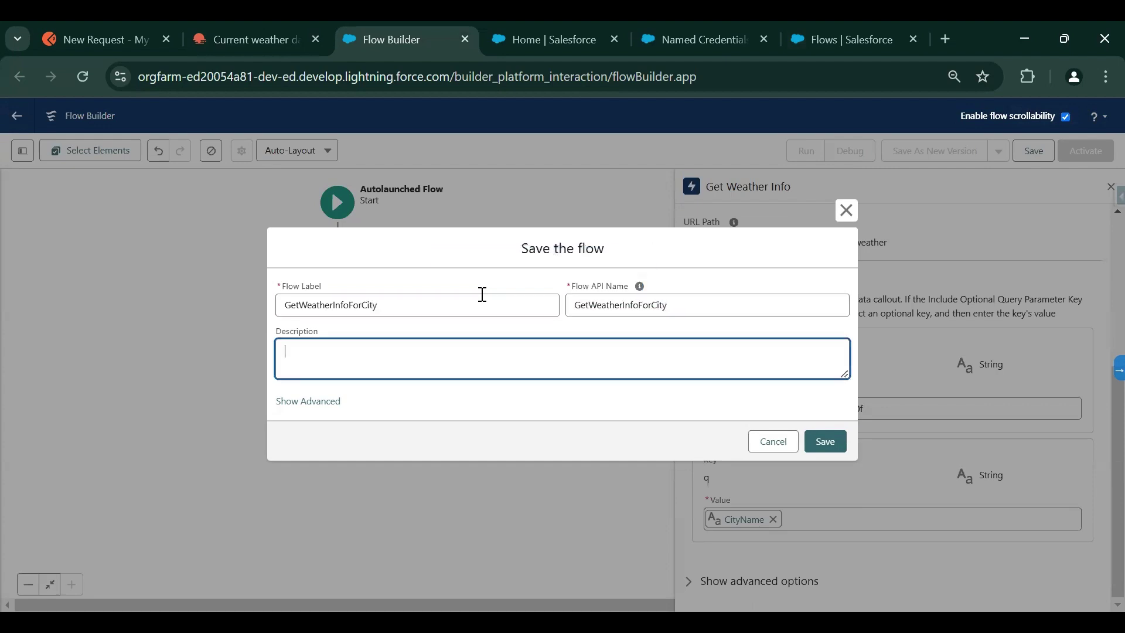
type("This flow will make a callout to api and ")
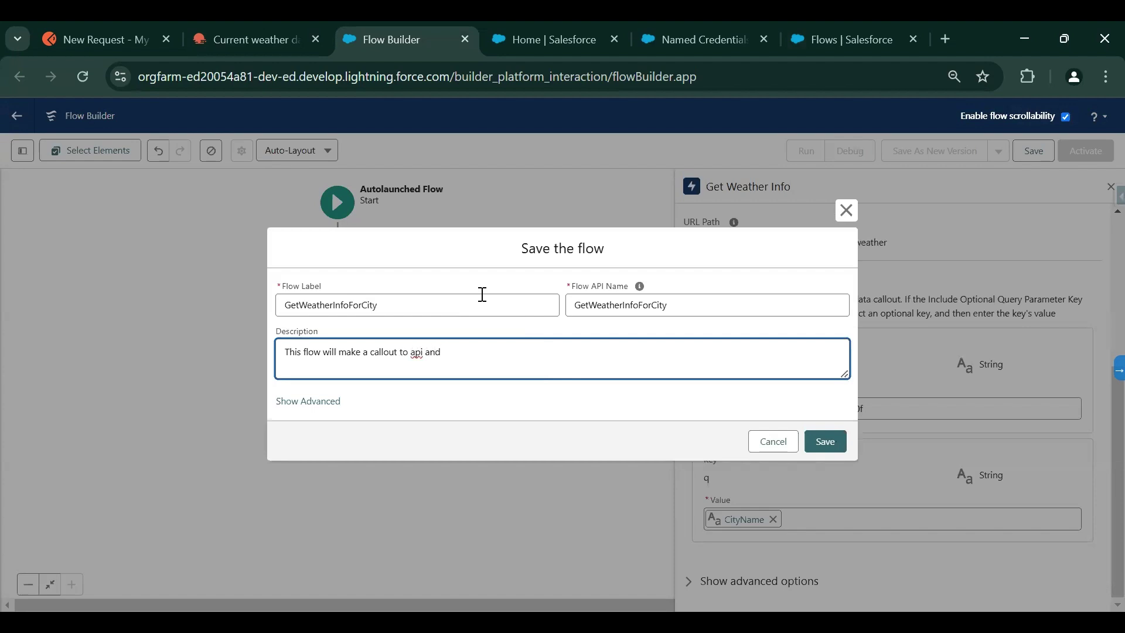
type("get the weather information for the city provide")
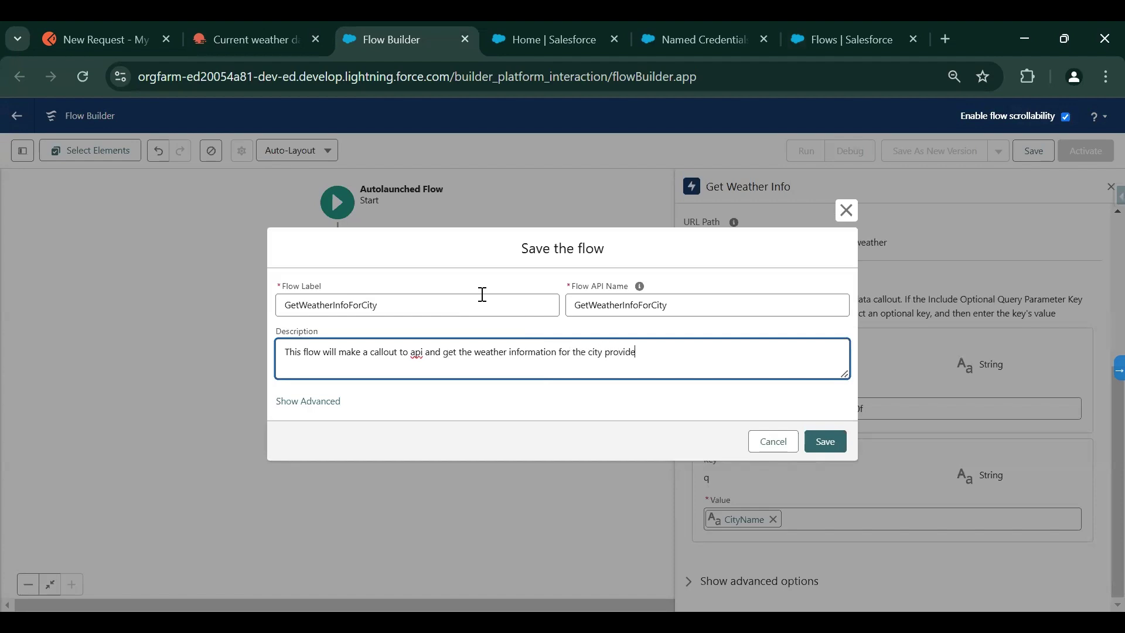
type("d by the user. For example, share the weathe")
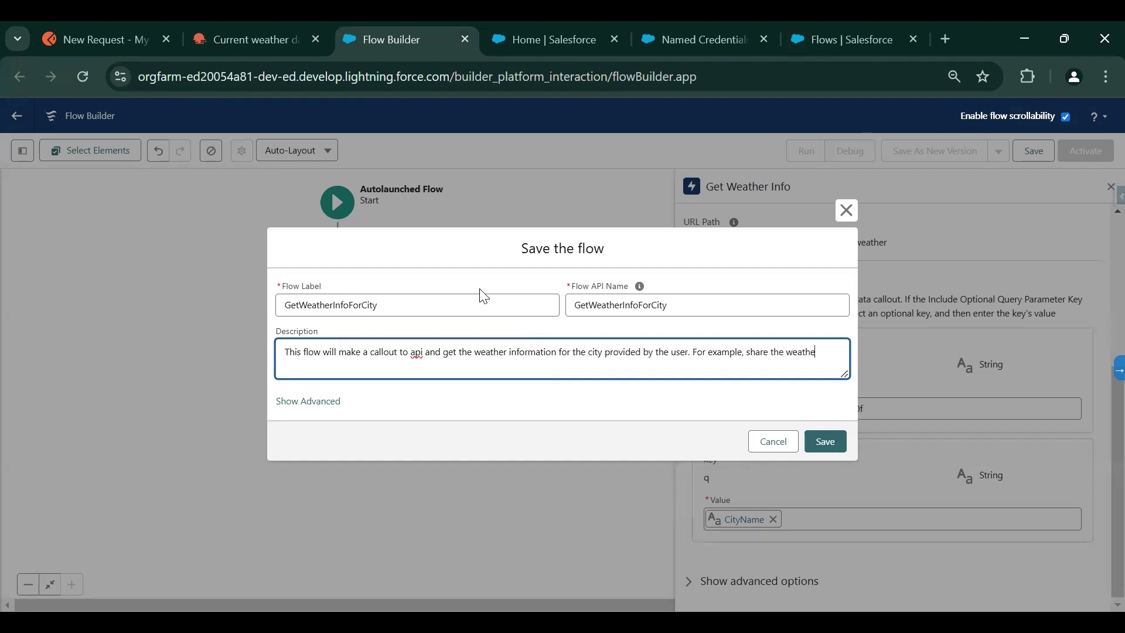
type("r of Delhi.")
left_click(809, 444)
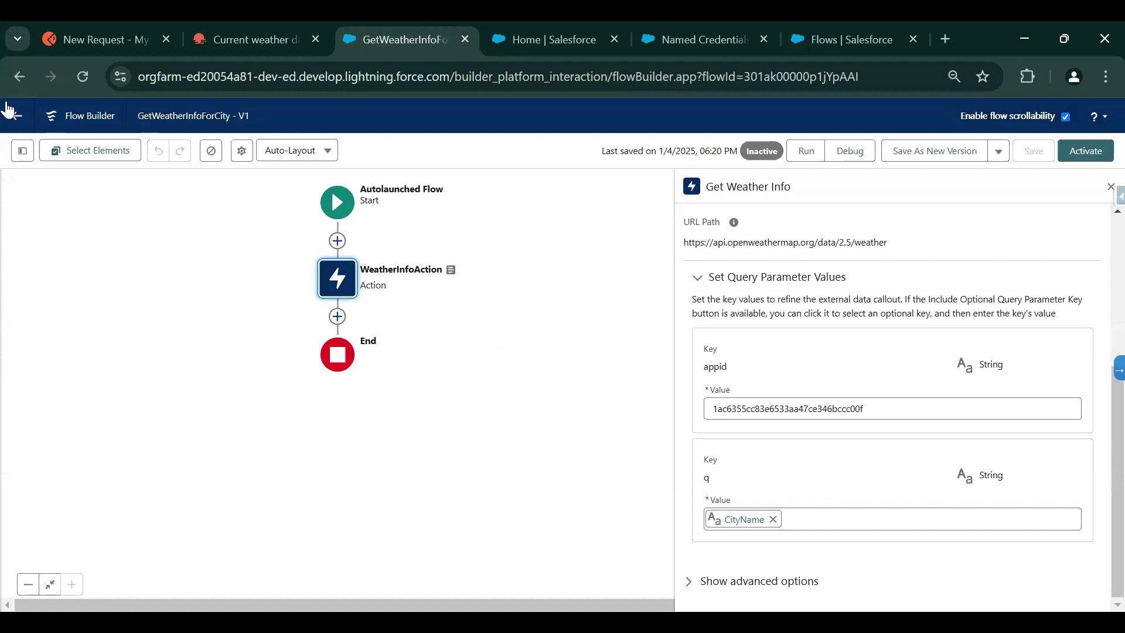
left_click(338, 316)
Step: Add an Assignment named AssignWeatherInfo after WeatherInfoAction and clear the prefilled output reference from its variable
left_click(302, 502)
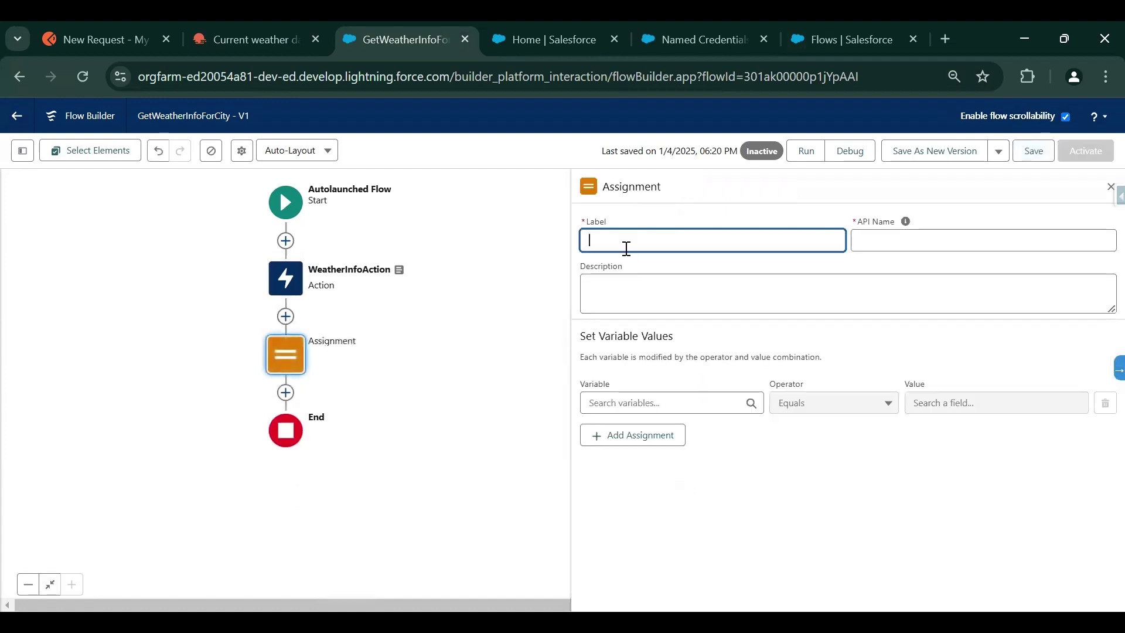
type("AssignWeatherIn")
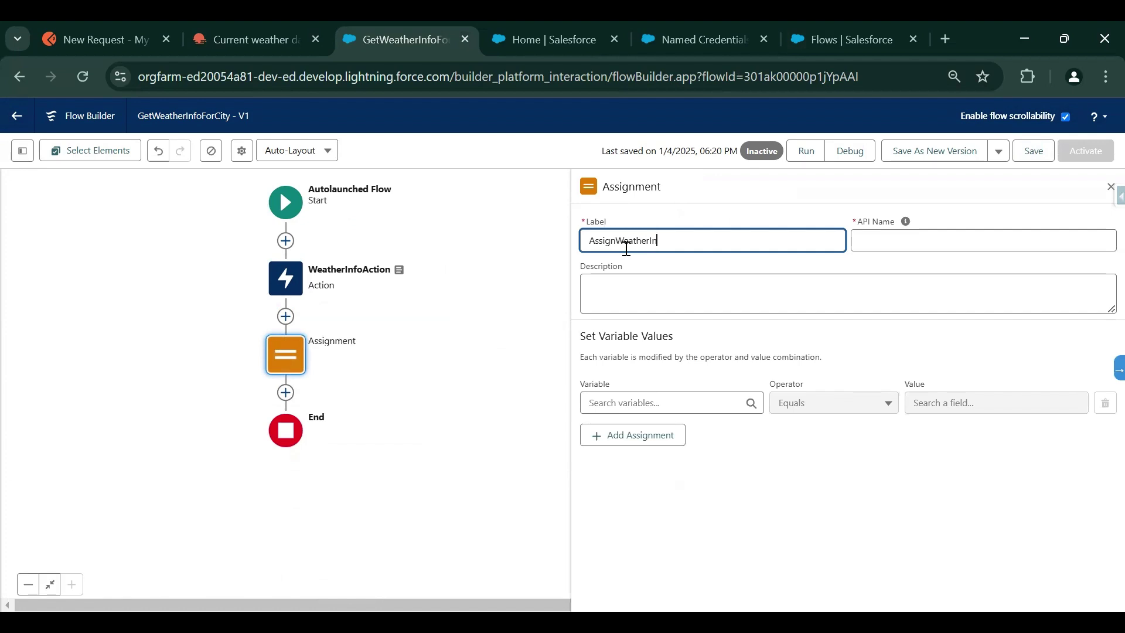
key("Tab")
key("Tab")
left_click(663, 406)
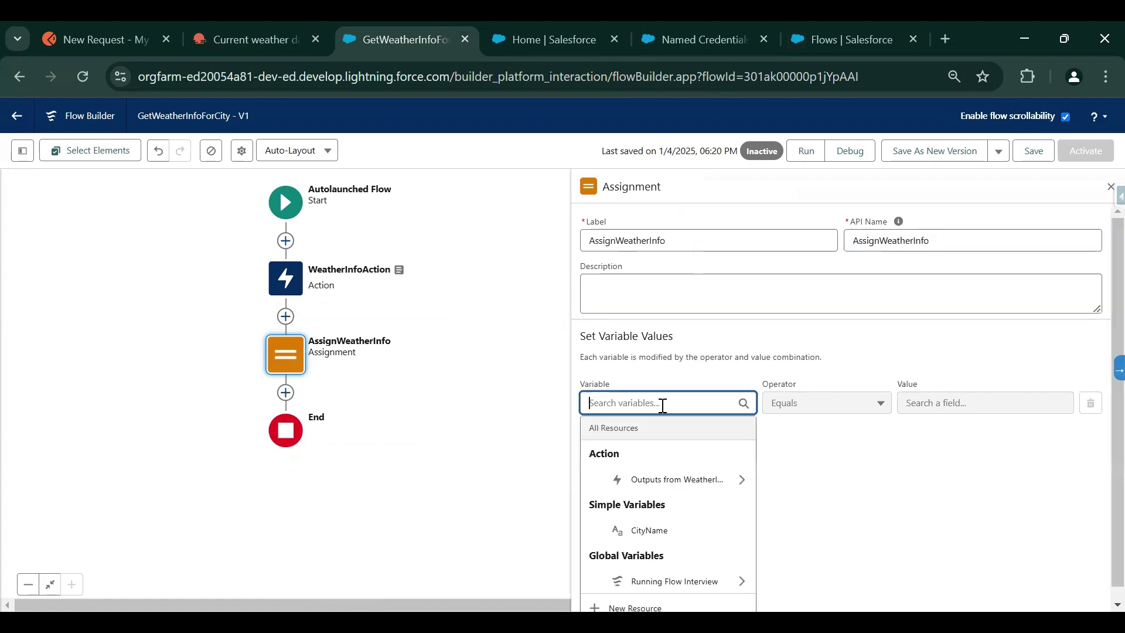
left_click(697, 486)
left_click_drag(694, 403, 557, 389)
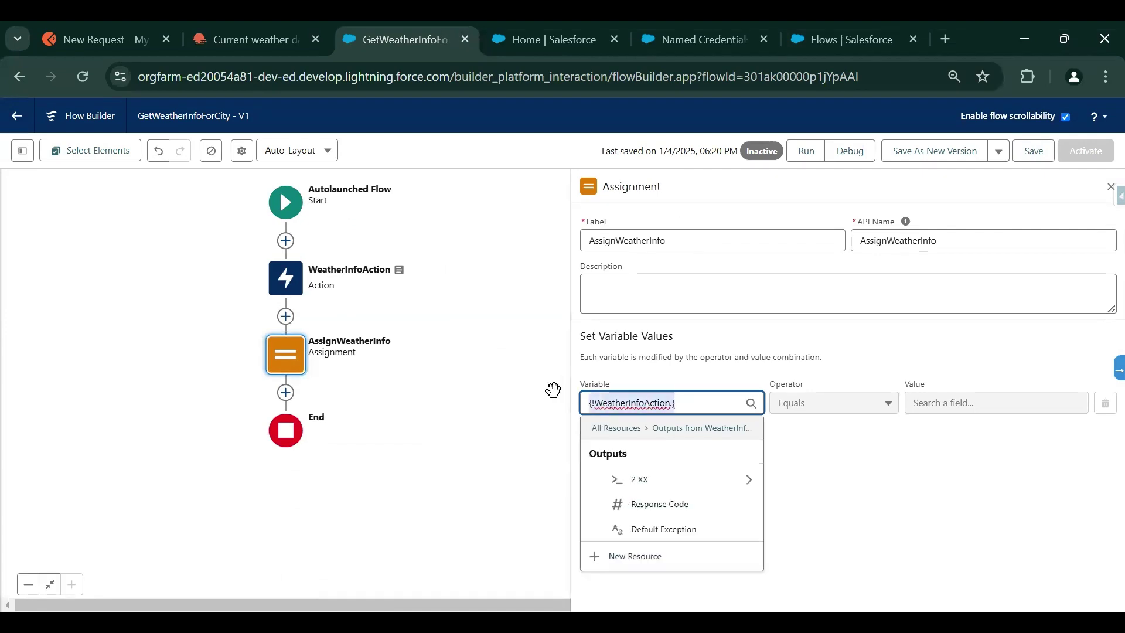
key("BackSpace")
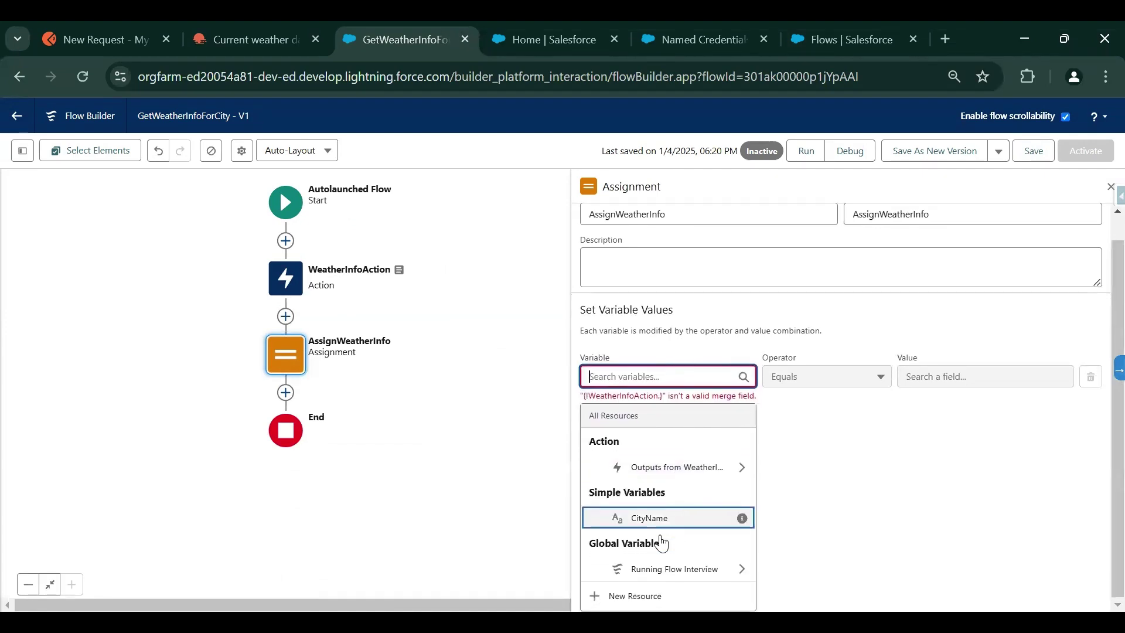
left_click(645, 597)
Step: Create weather2, an output-available Apex-defined collection variable of class GetWeatherInfo_OUT_2XX_weather
left_click(439, 308)
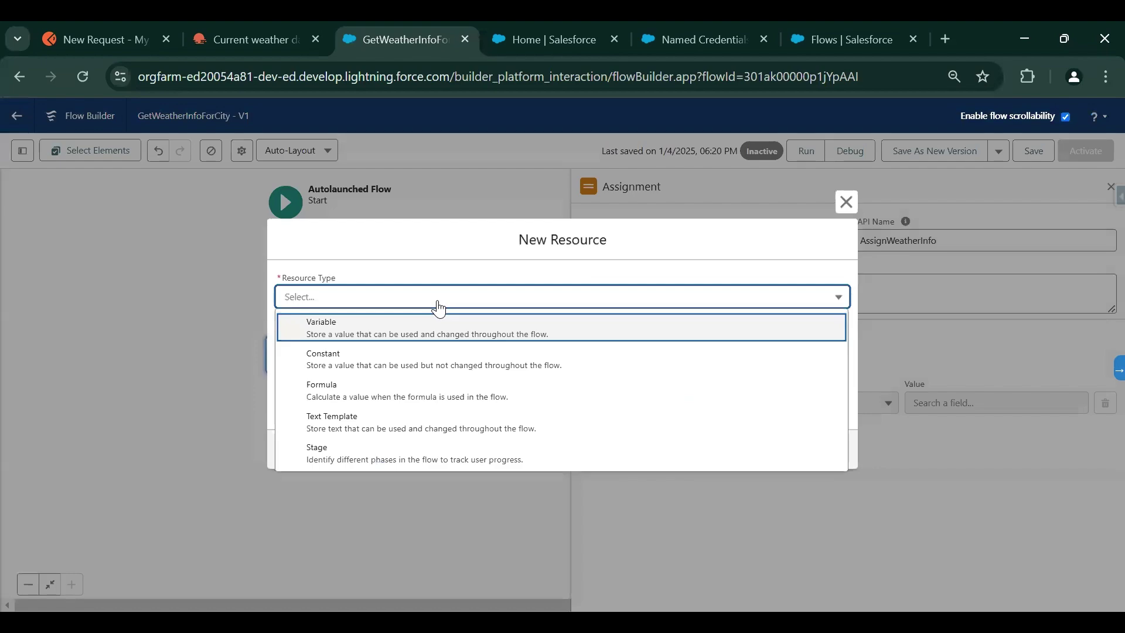
left_click(428, 325)
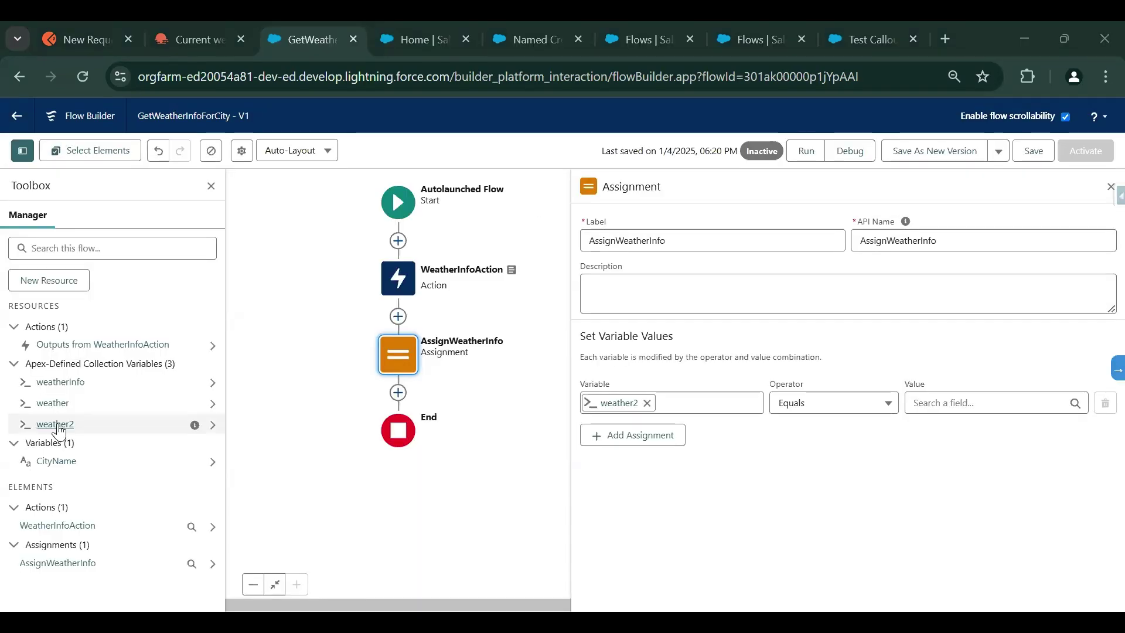
left_click(55, 423)
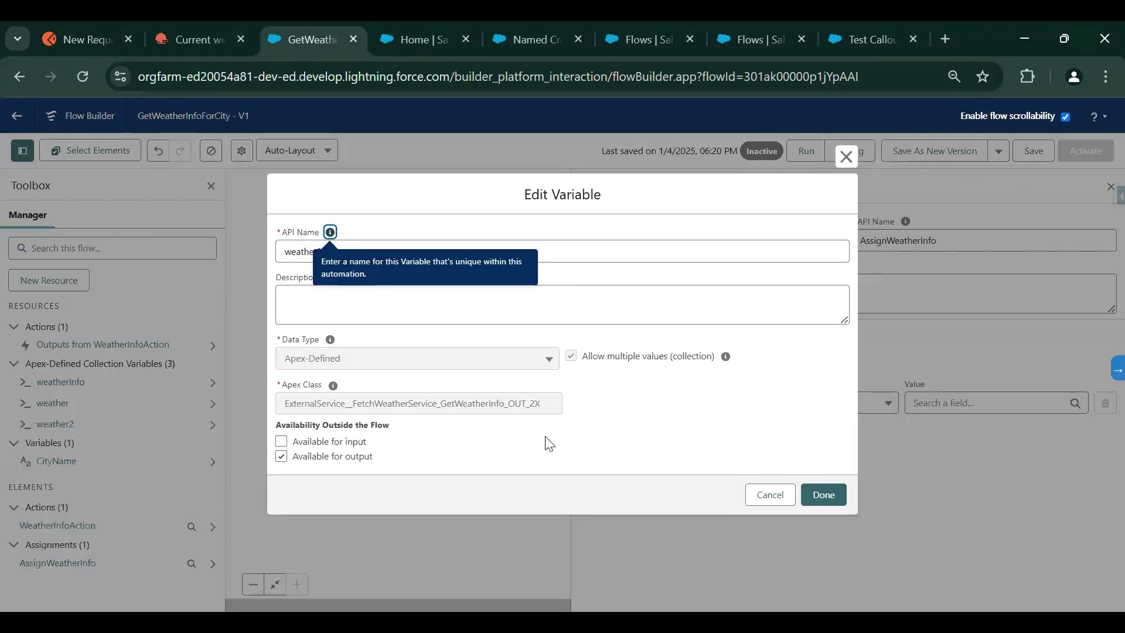
mouse_move(281, 403)
left_mouse_down()
mouse_move(574, 414)
mouse_move(279, 407)
left_mouse_up()
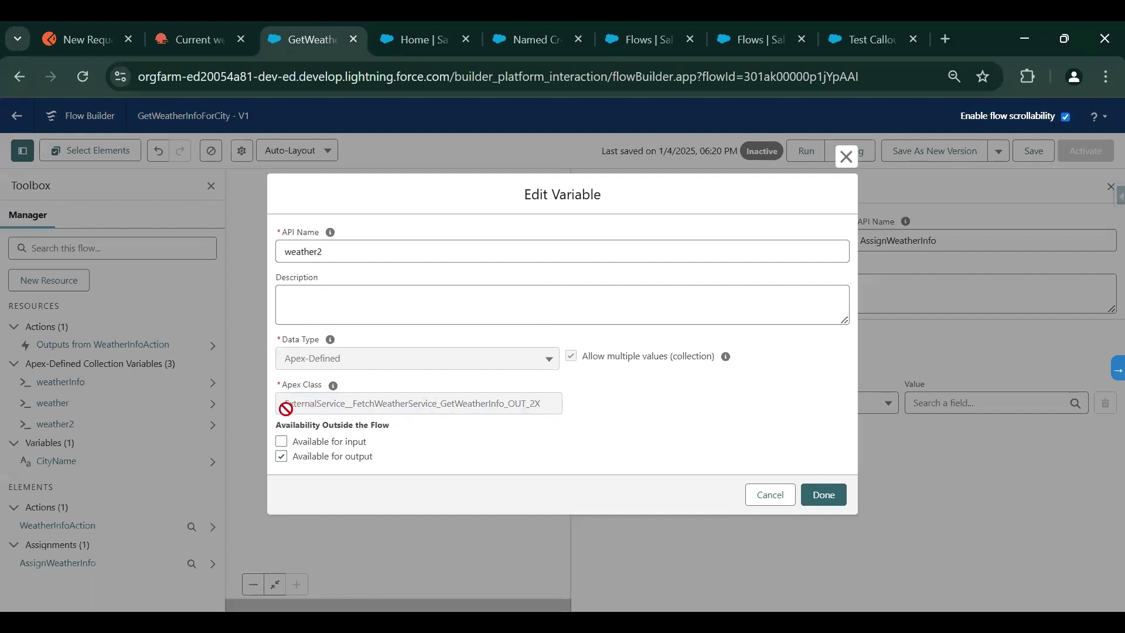
left_click_drag(286, 403, 567, 421)
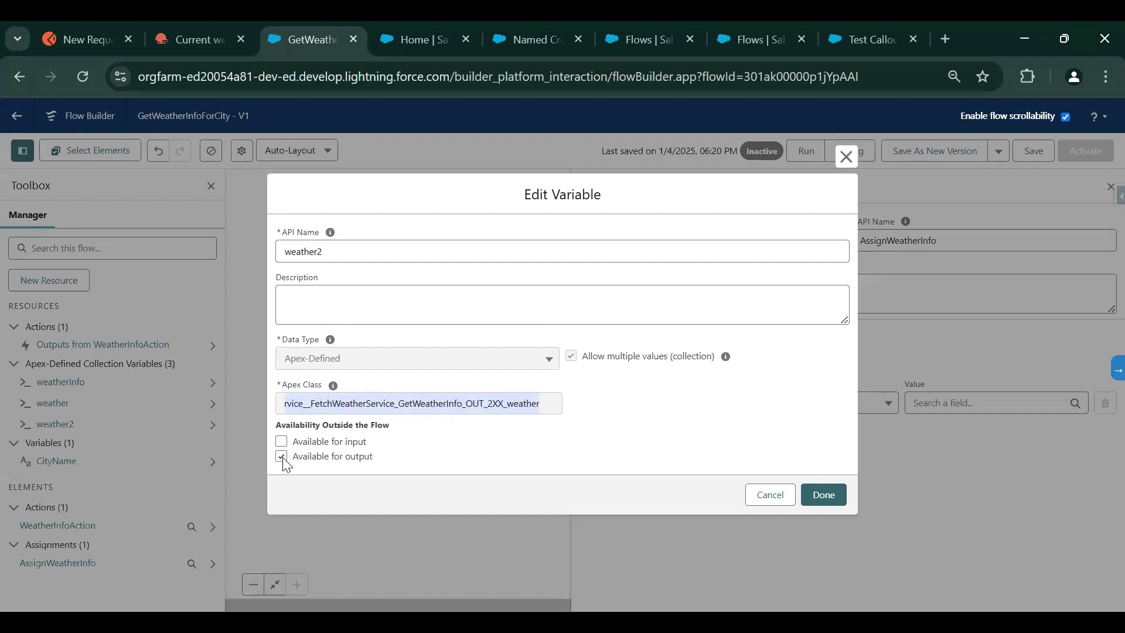
left_click_drag(729, 359, 582, 358)
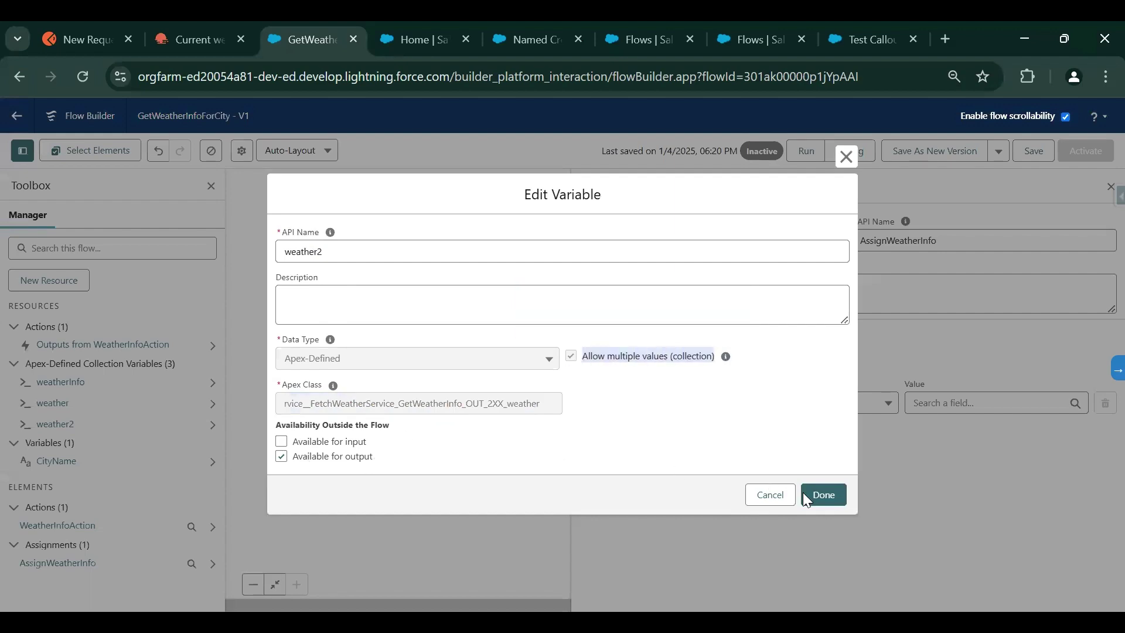
left_click(828, 495)
left_click(938, 404)
left_click(991, 479)
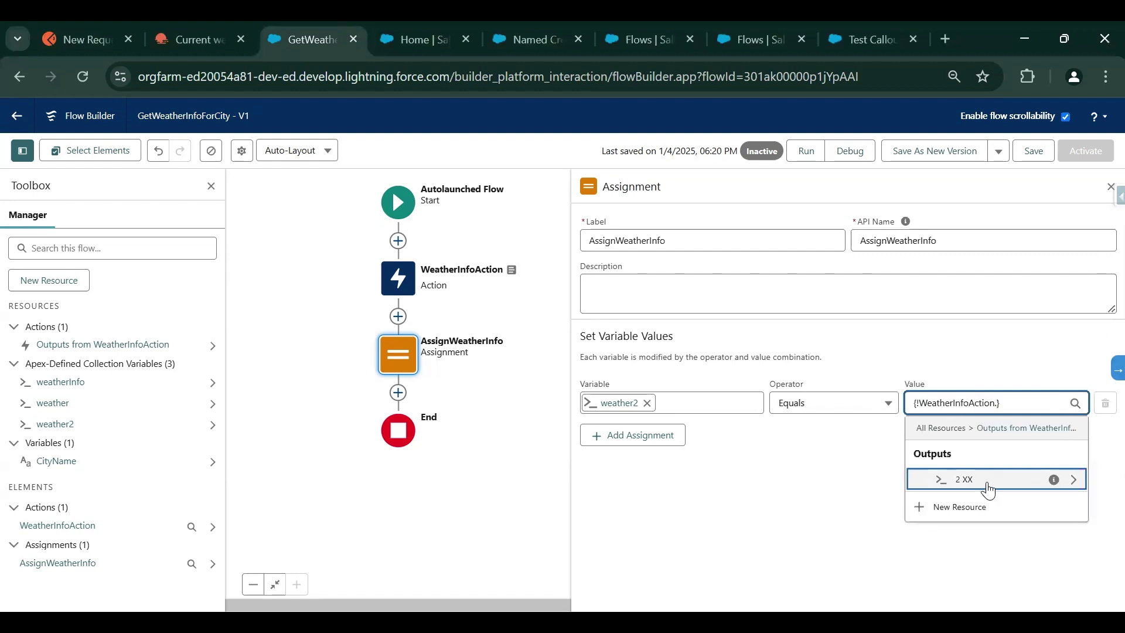
Step: Set weather2's value to WeatherInfoAction's 2 XX weather output, then save and activate the flow
left_click(990, 489)
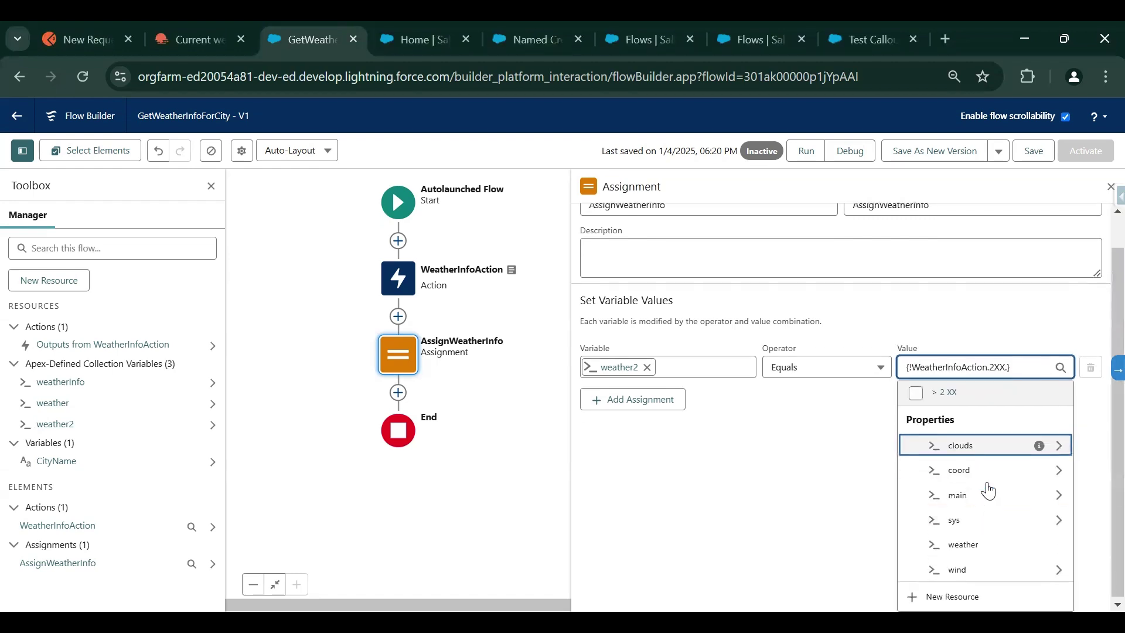
left_click(988, 544)
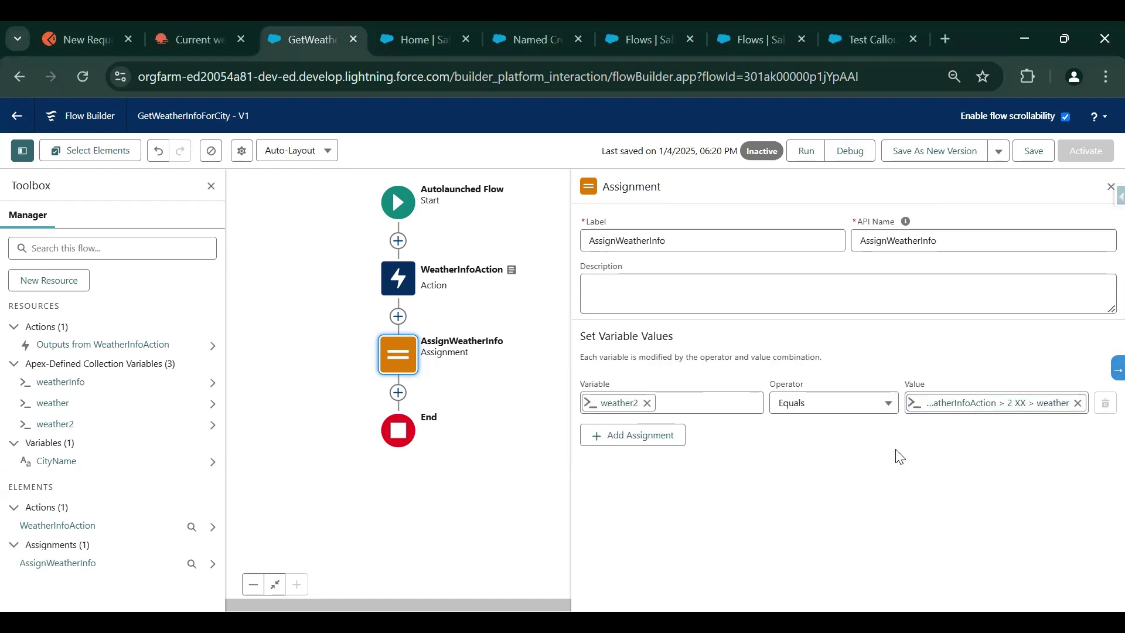
left_click(1033, 153)
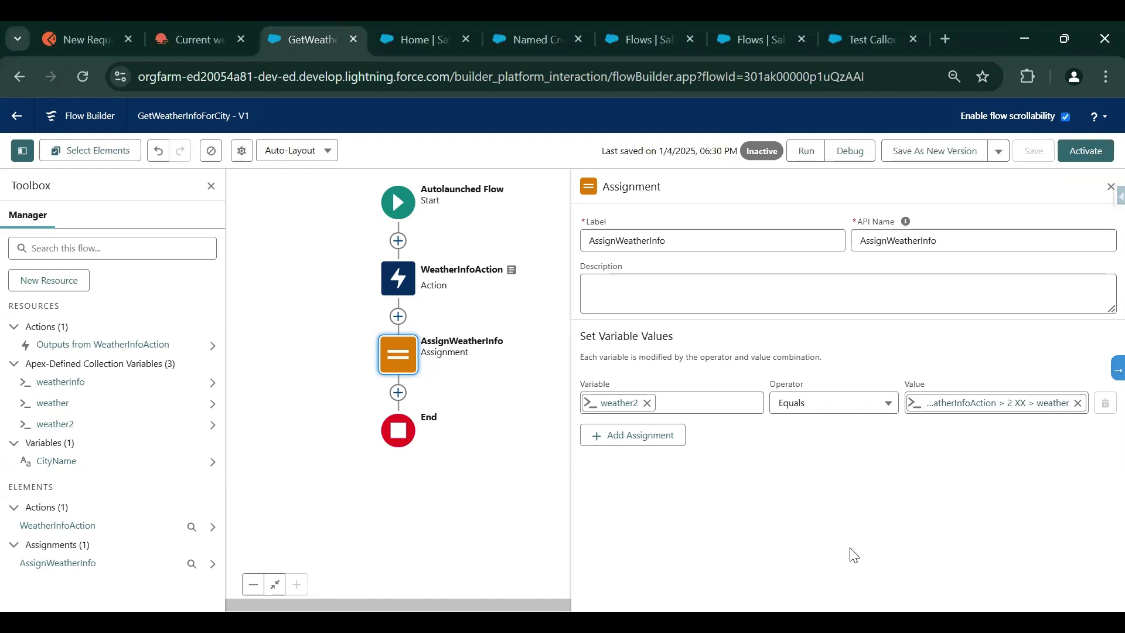
key("Escape")
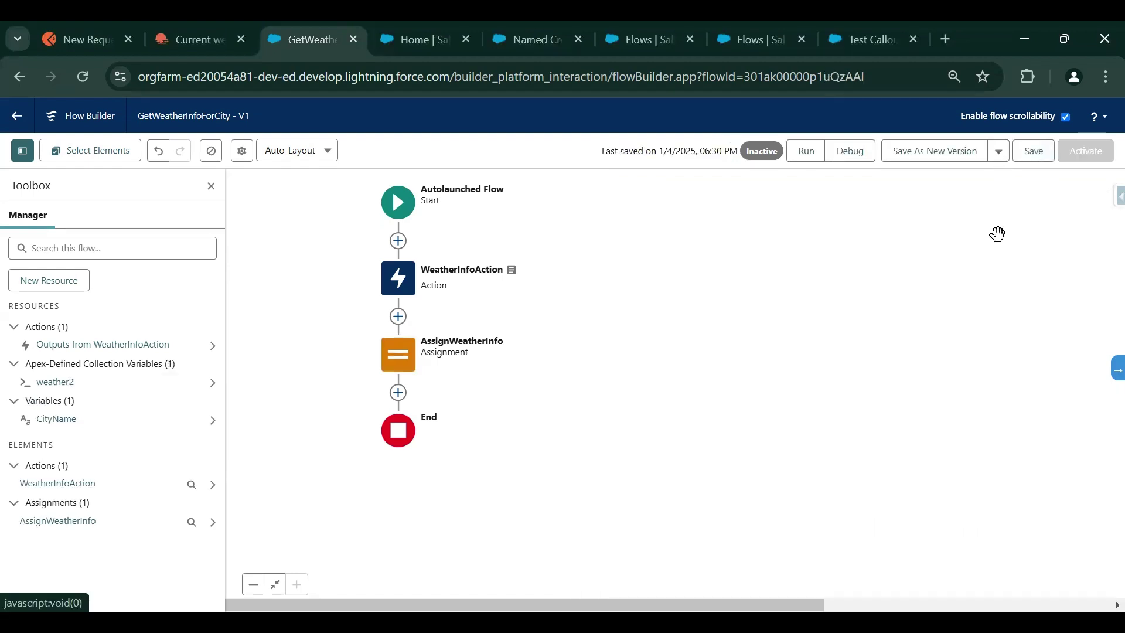
left_click(1033, 151)
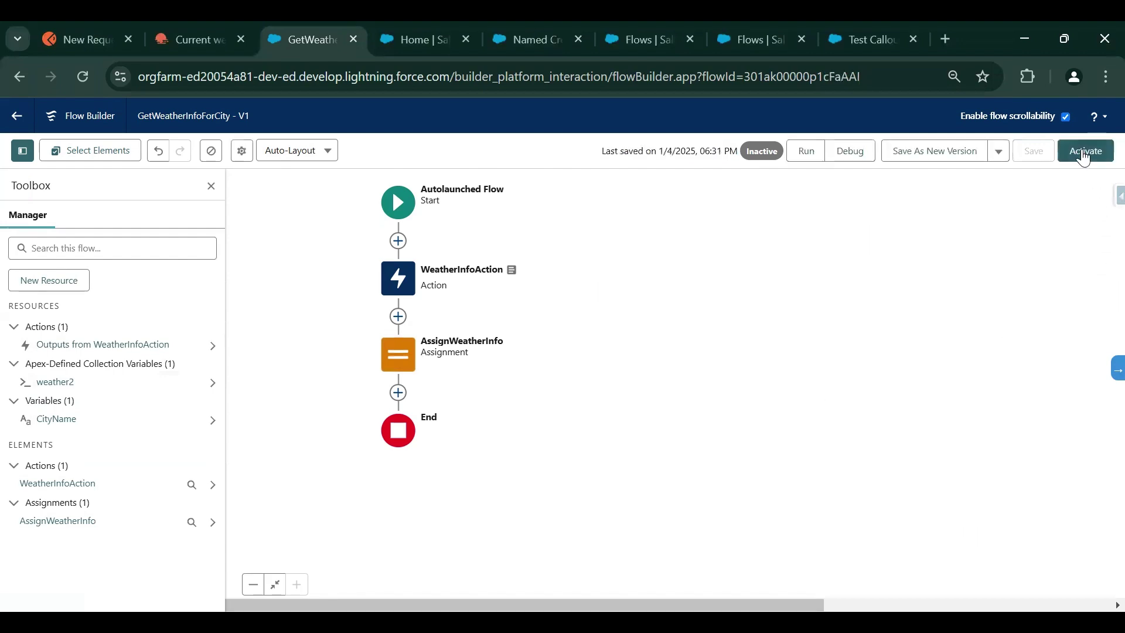
left_click(1085, 153)
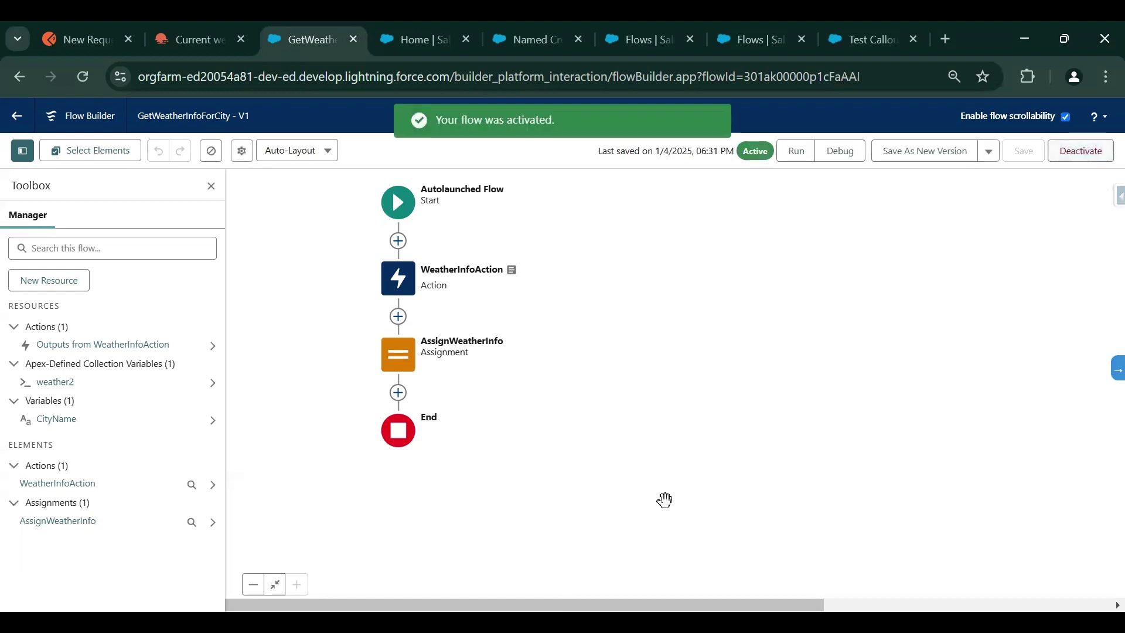
double_click(176, 115)
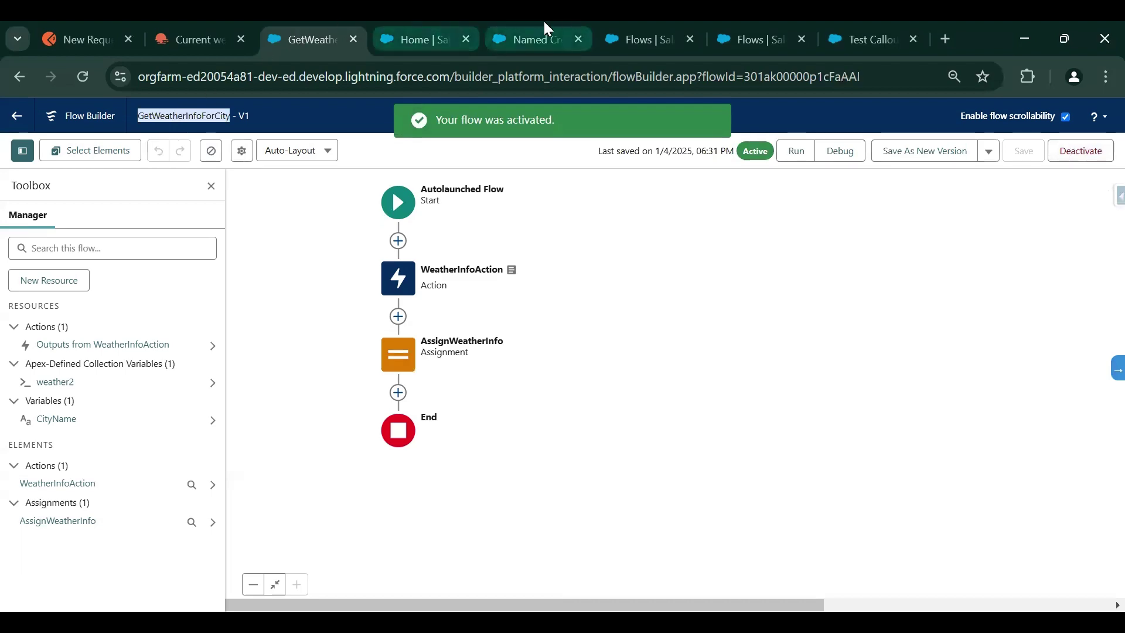
Step: Search Setup Quick Find for 'agent' and open Agent Actions in a new tab
left_click(411, 26)
left_click(515, 28)
left_click(75, 188)
left_click_drag(75, 188, 13, 185)
type("agen")
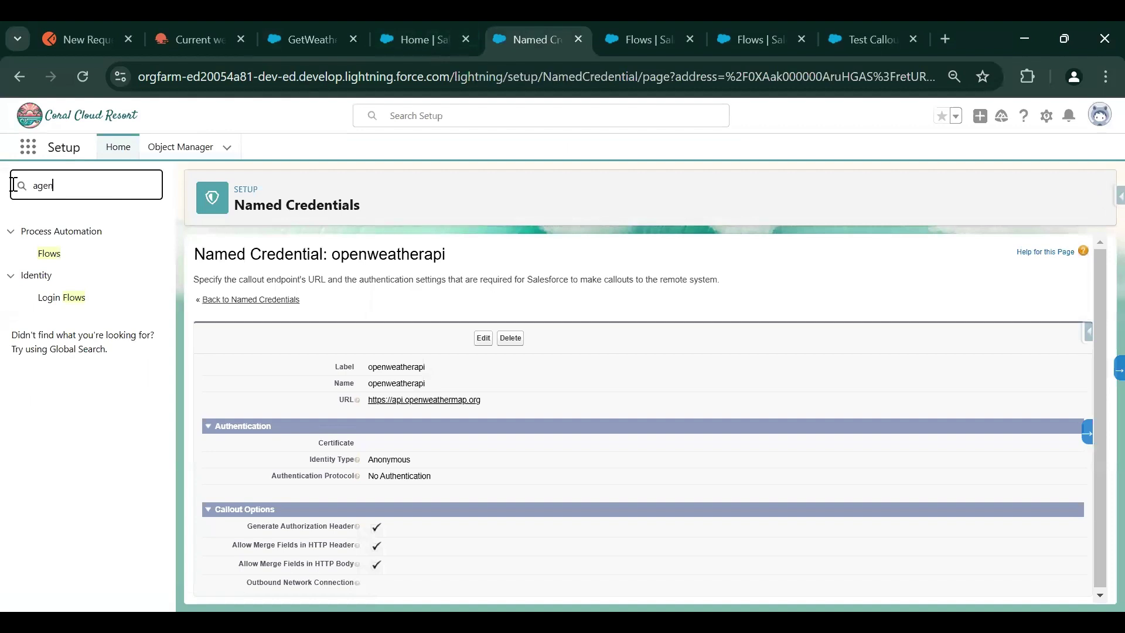
type("t")
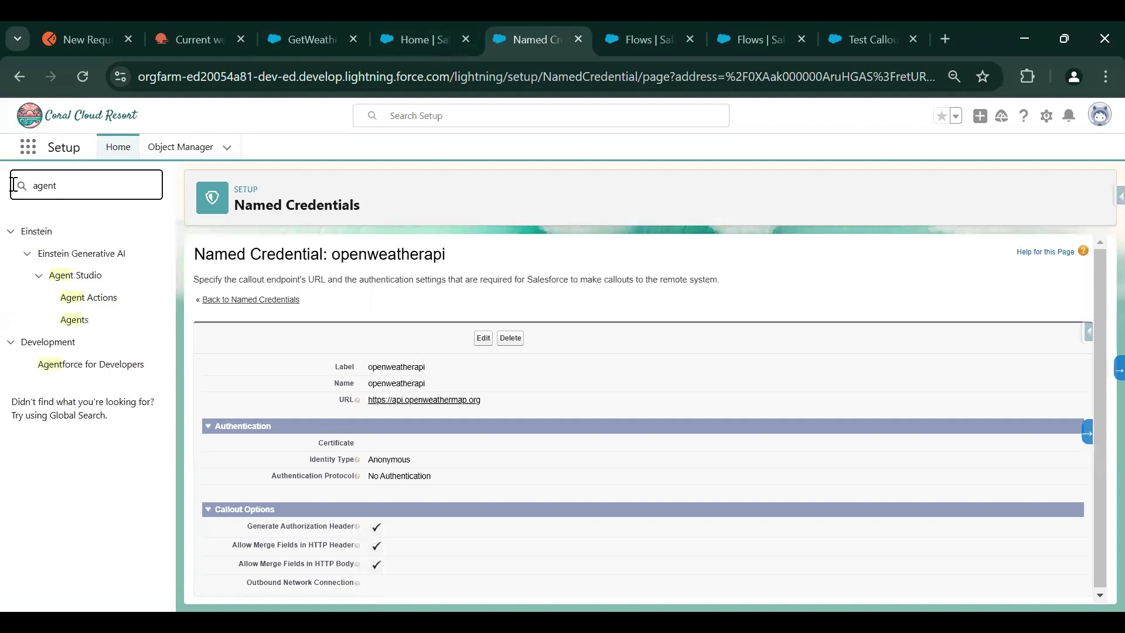
left_click(75, 320, "ctrl")
left_click(88, 299, "ctrl")
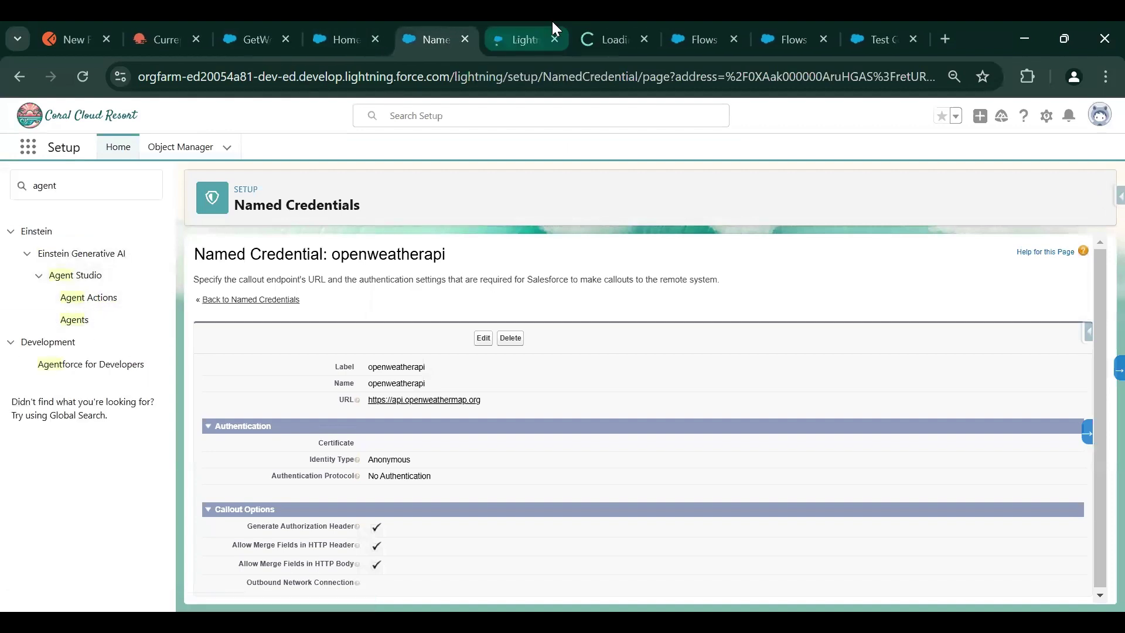
left_click(603, 36)
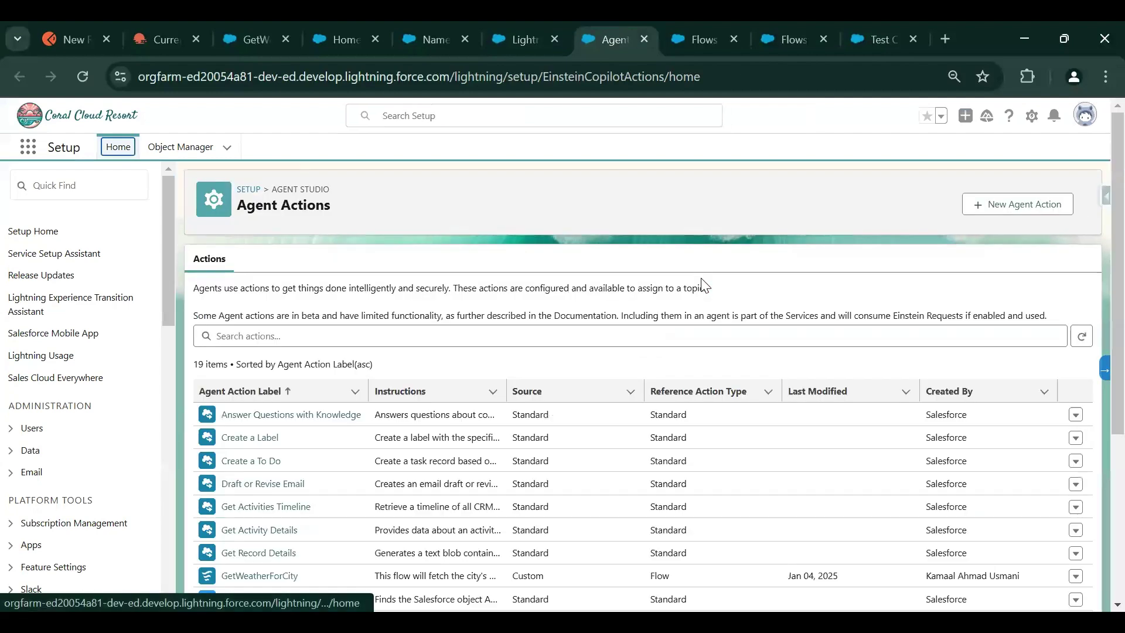
left_click(1001, 208)
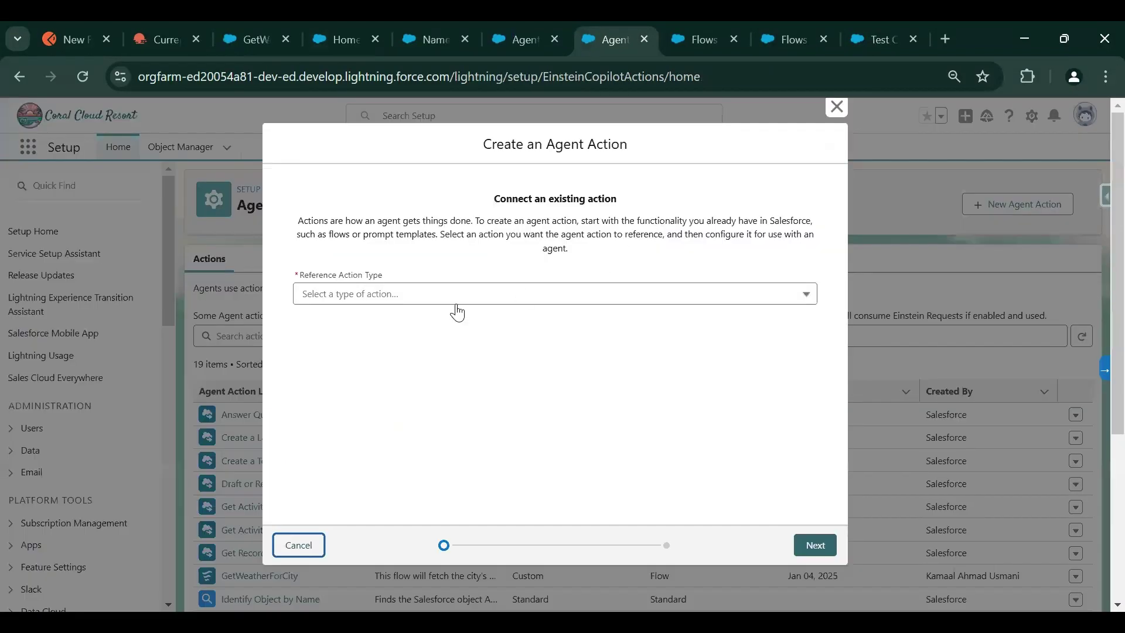
Step: Choose Flow as the reference action type with GetWeatherInfoForCity as the reference action
left_click(407, 296)
left_click(386, 347)
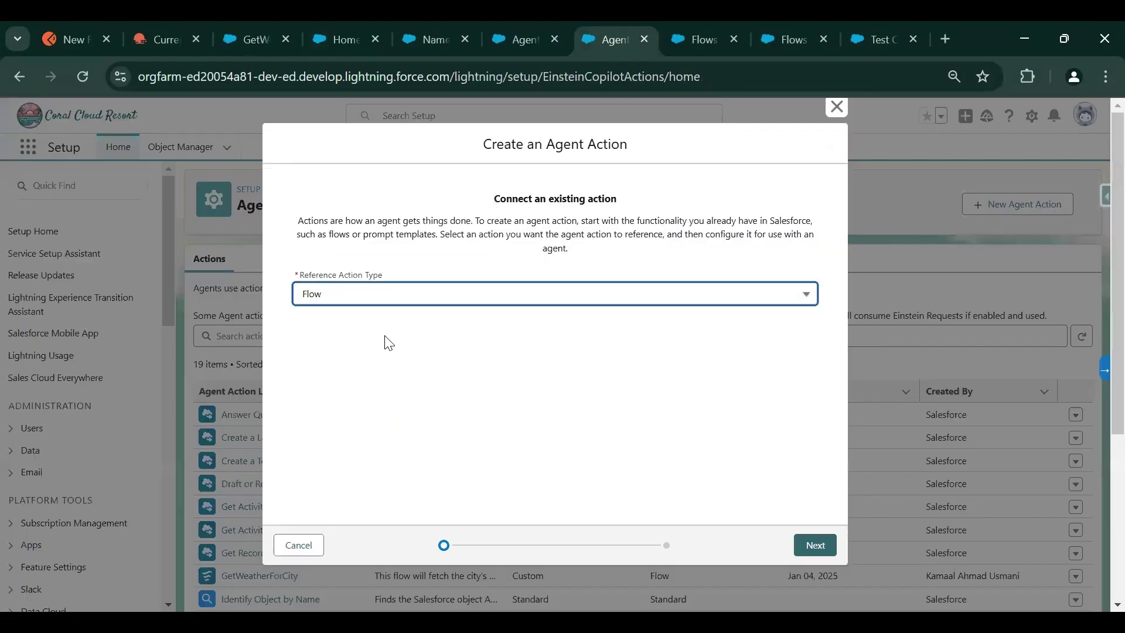
left_click(371, 340)
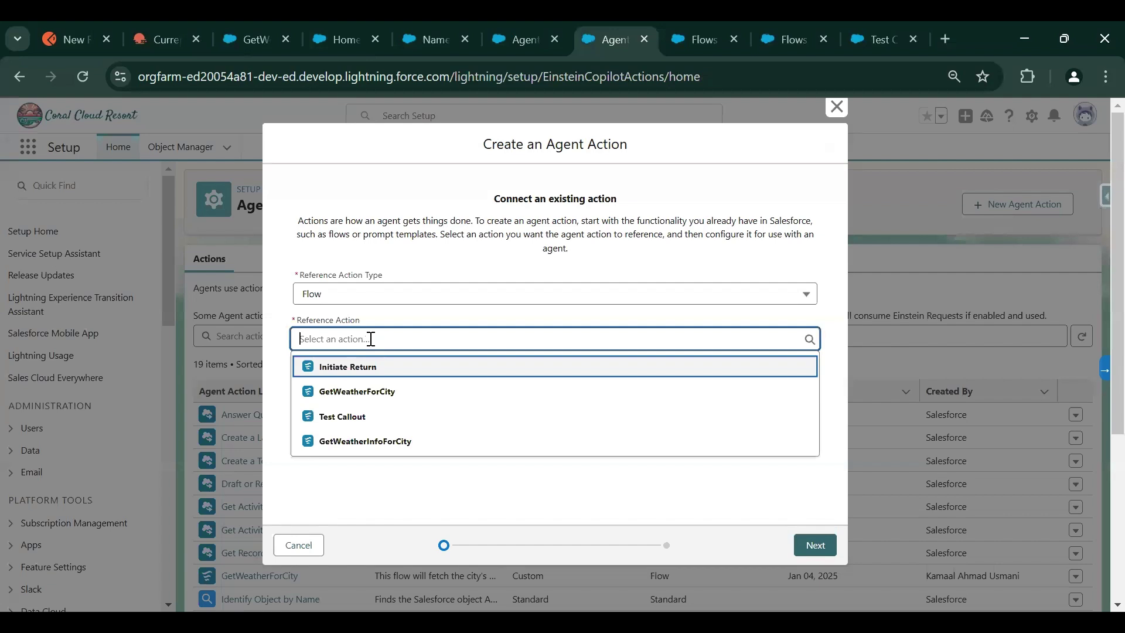
left_click(395, 445)
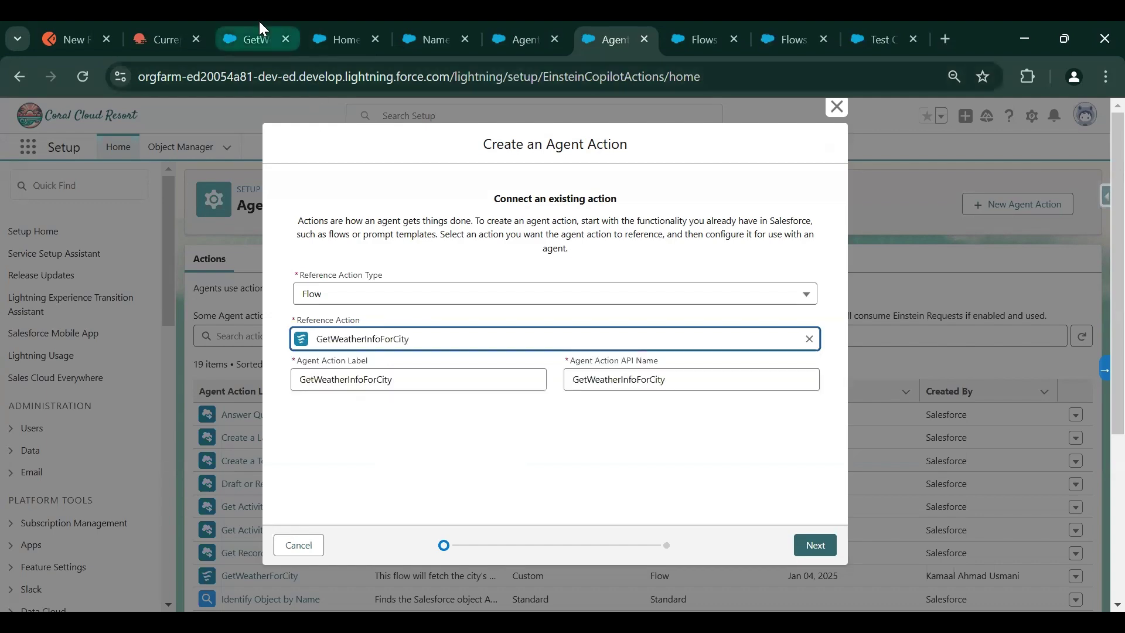
left_click(252, 39)
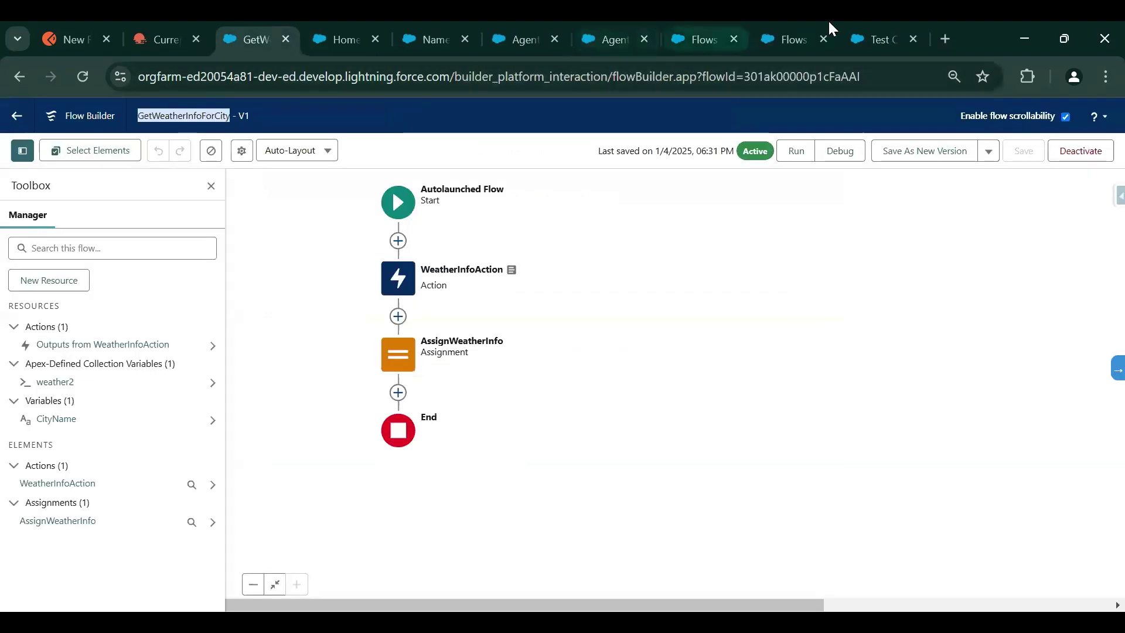
left_click(617, 25)
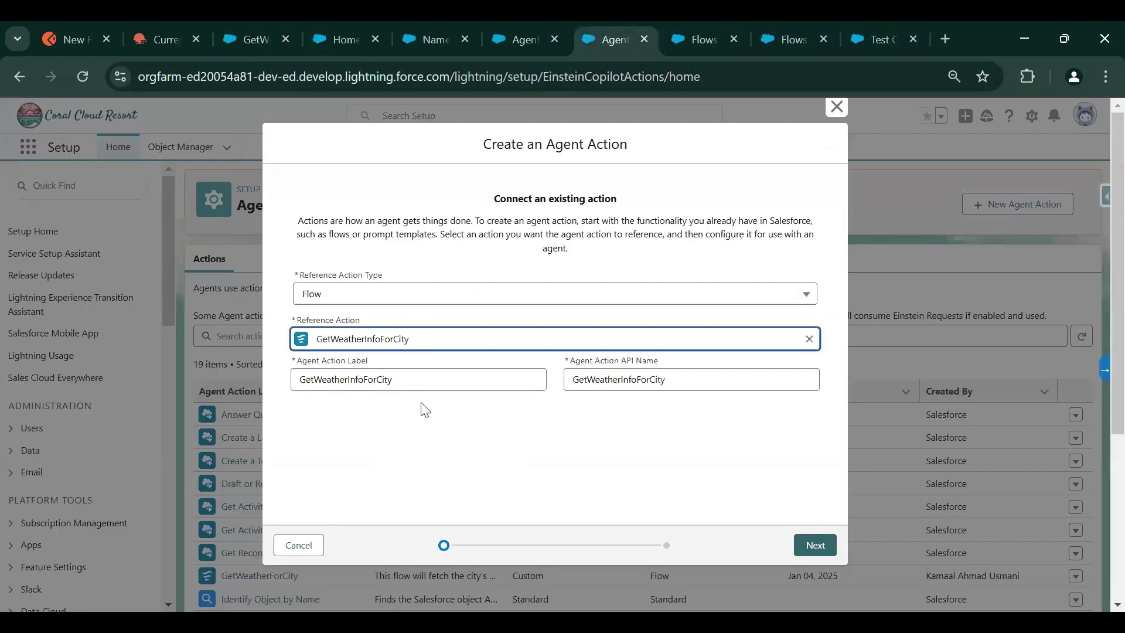
left_click(814, 544)
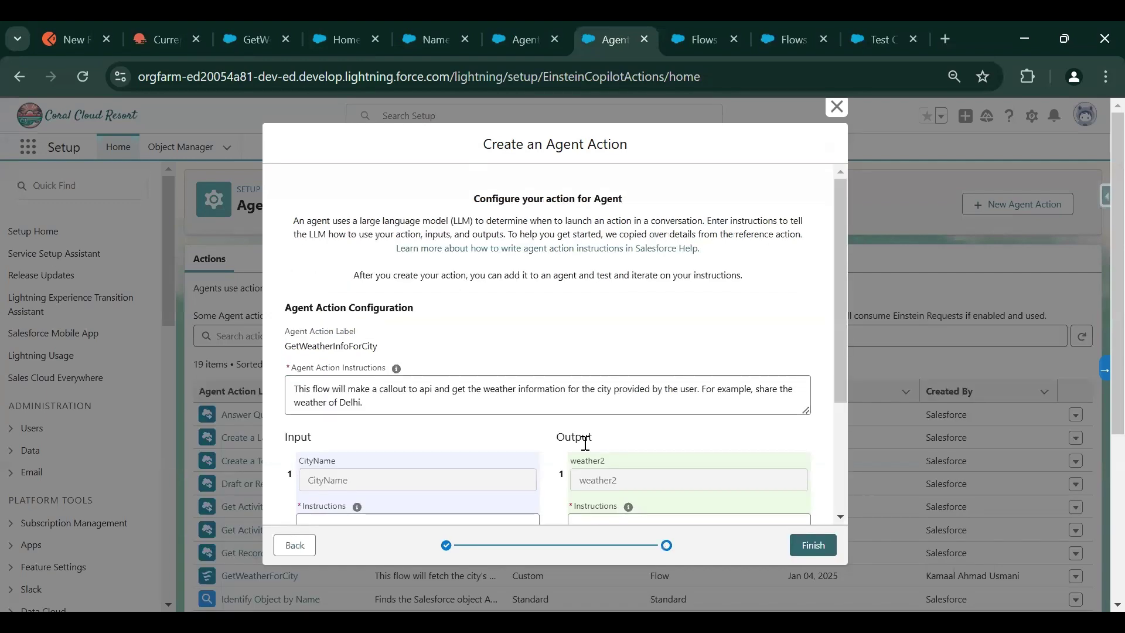
Step: Require the CityName input with 'cityname' instructions, and show weather2 output in conversation as List
left_click_drag(389, 404, 288, 387)
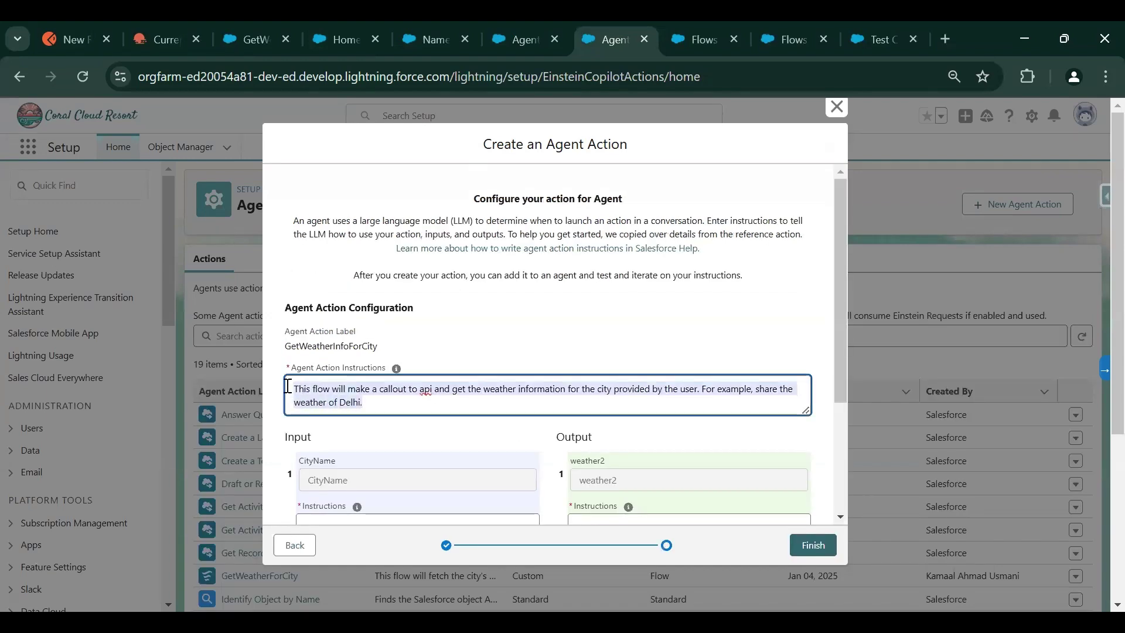
left_click_drag(842, 258, 844, 386)
left_click(464, 368)
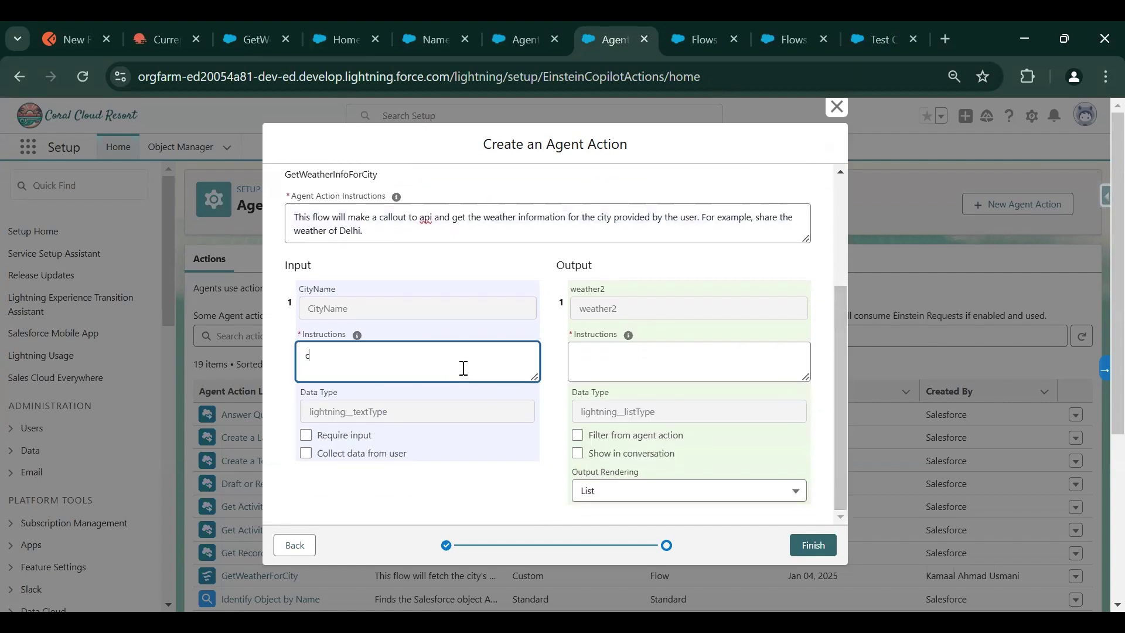
type("cityname will be provided by the user")
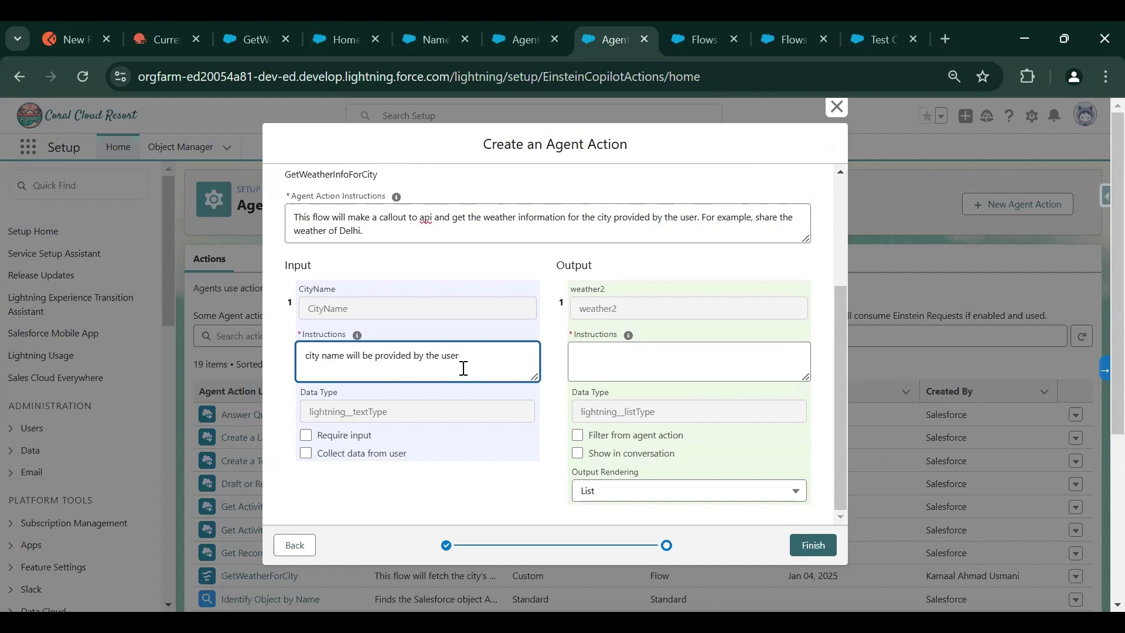
left_click(306, 435)
left_click(675, 372)
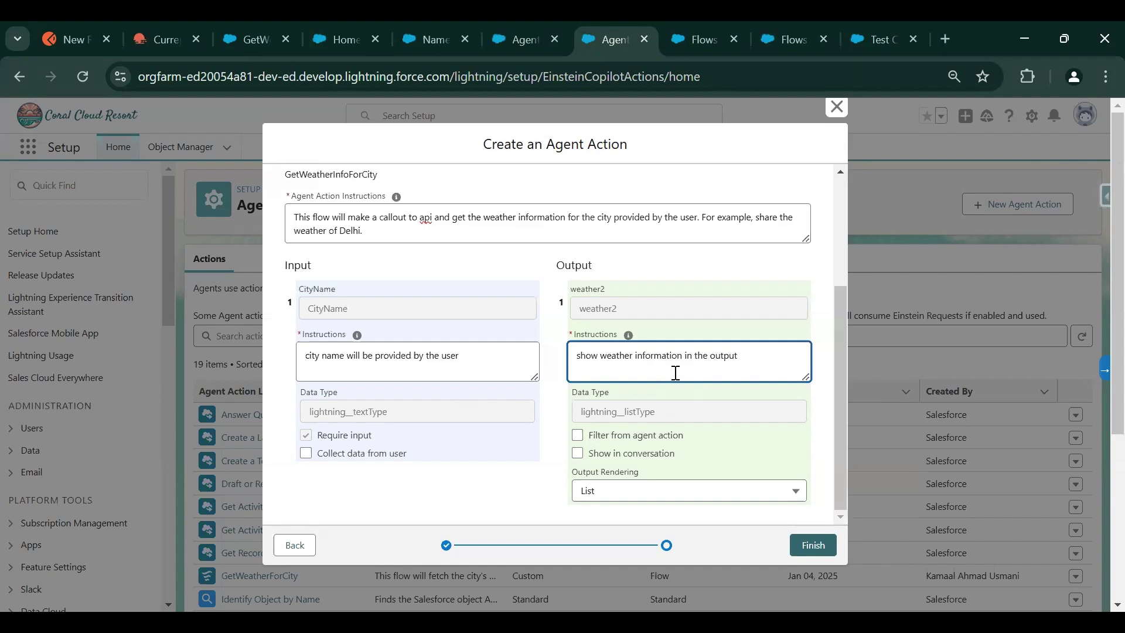
left_click(578, 454)
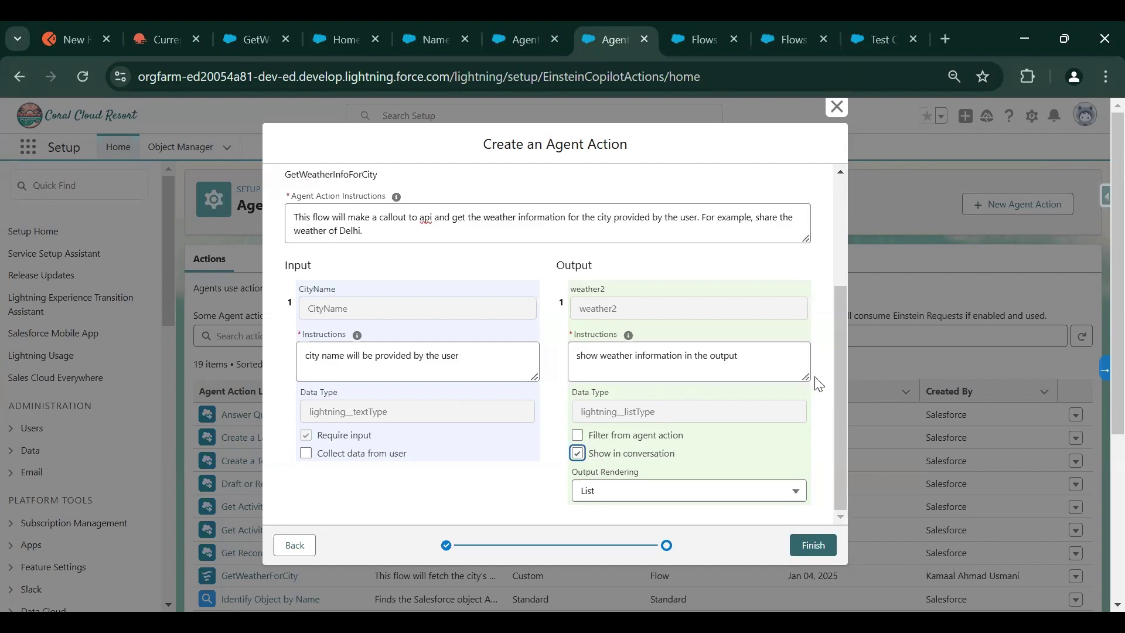
scroll(747, 444, "down", 4)
left_click(738, 493)
scroll(820, 492, "up", 3)
scroll(809, 477, "down", 4)
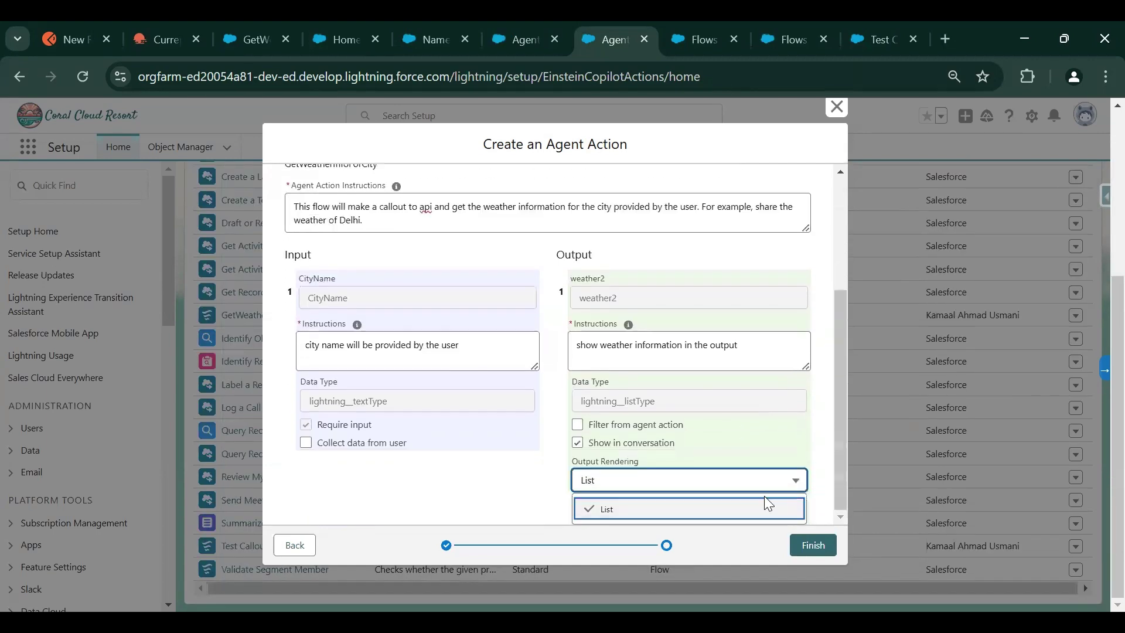
left_click(649, 479)
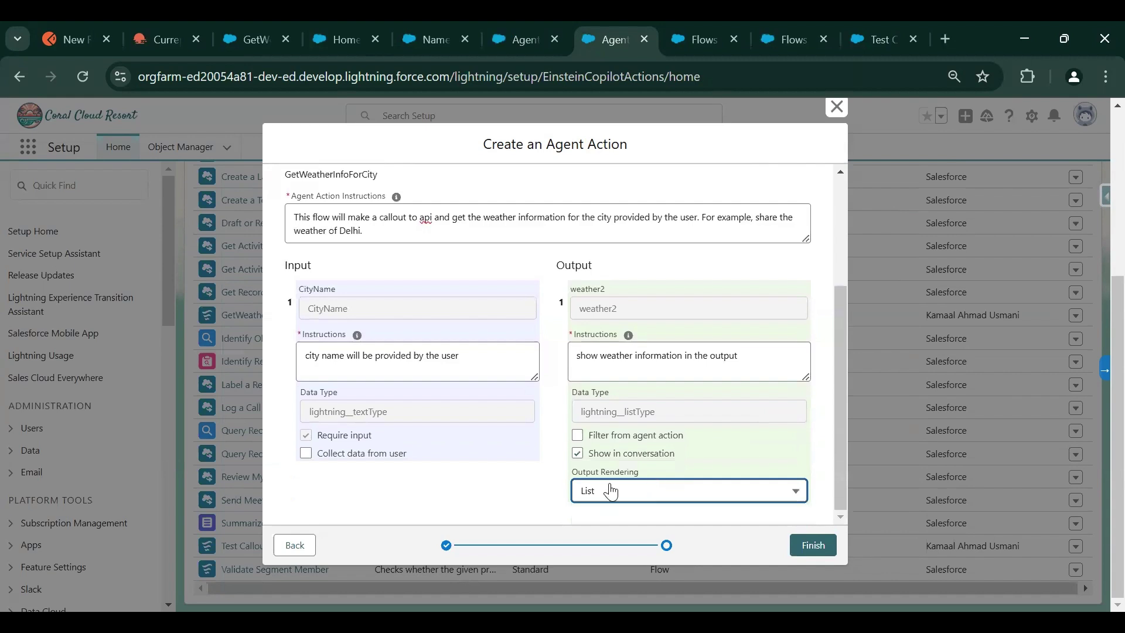
left_click(808, 546)
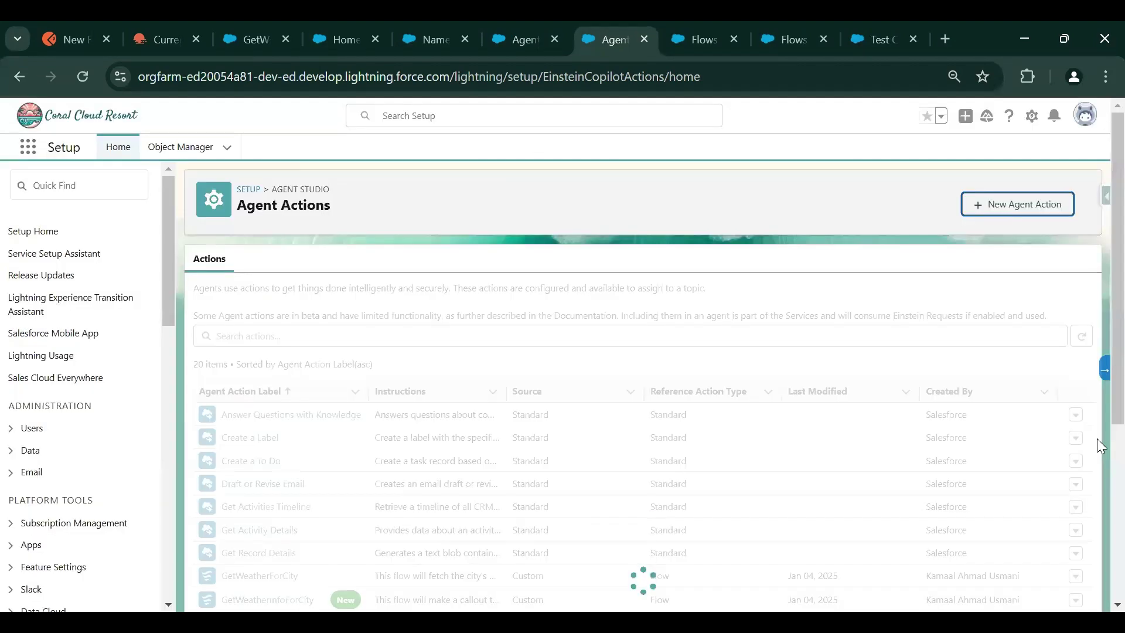
Step: Open the Einstein Copilot agent in Agent Builder
scroll(1097, 439, "down", 5)
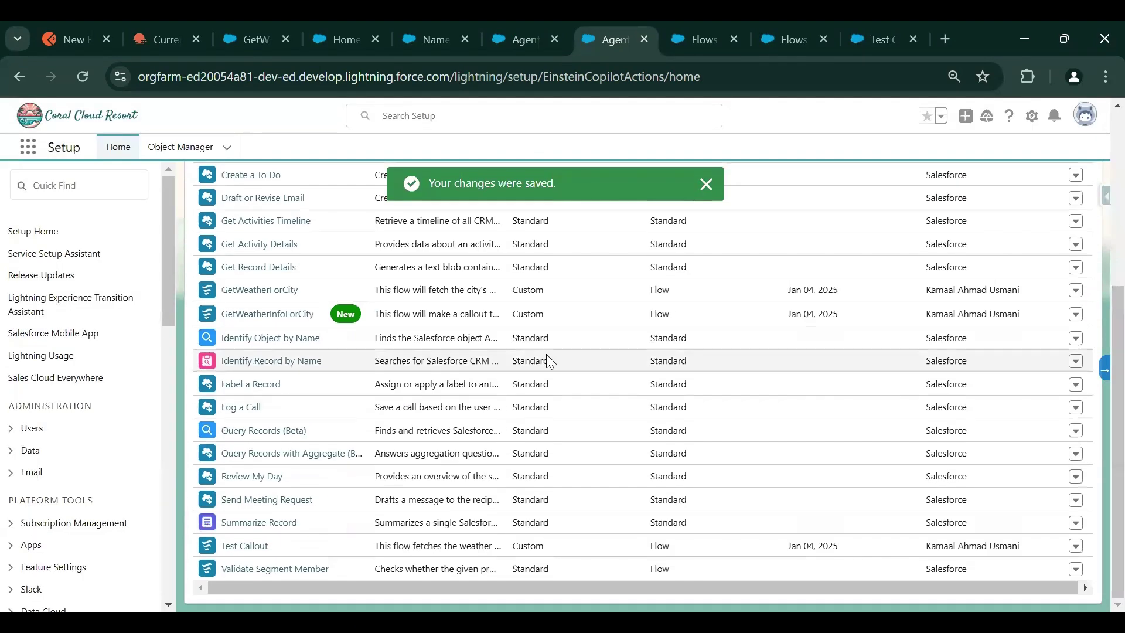
left_click(522, 26)
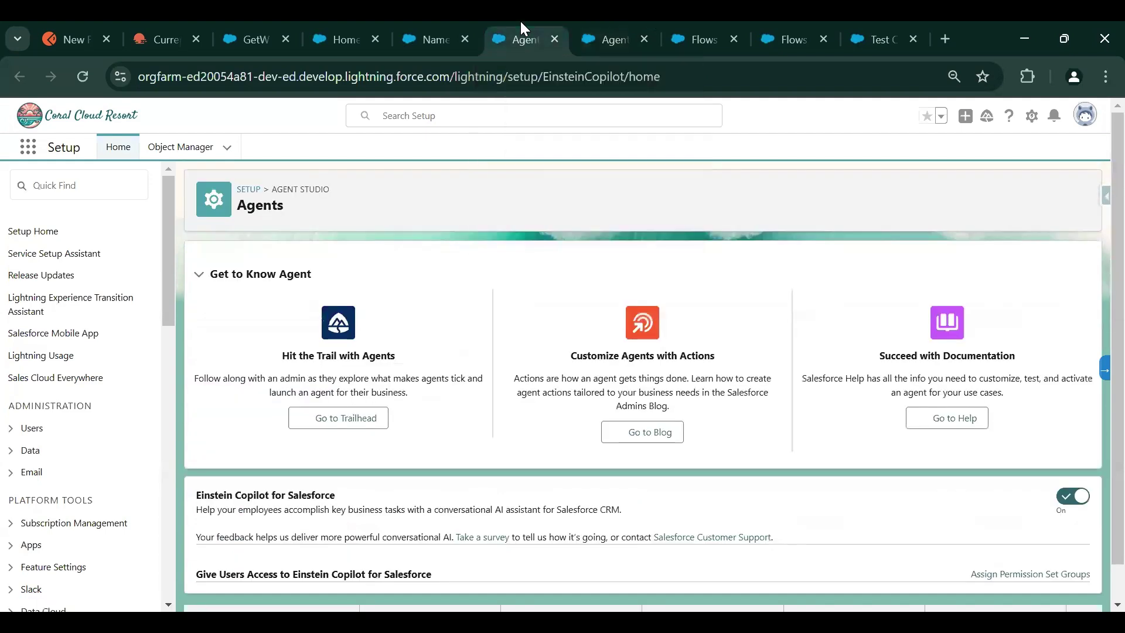
scroll(432, 515, "down", 1)
left_click(235, 587)
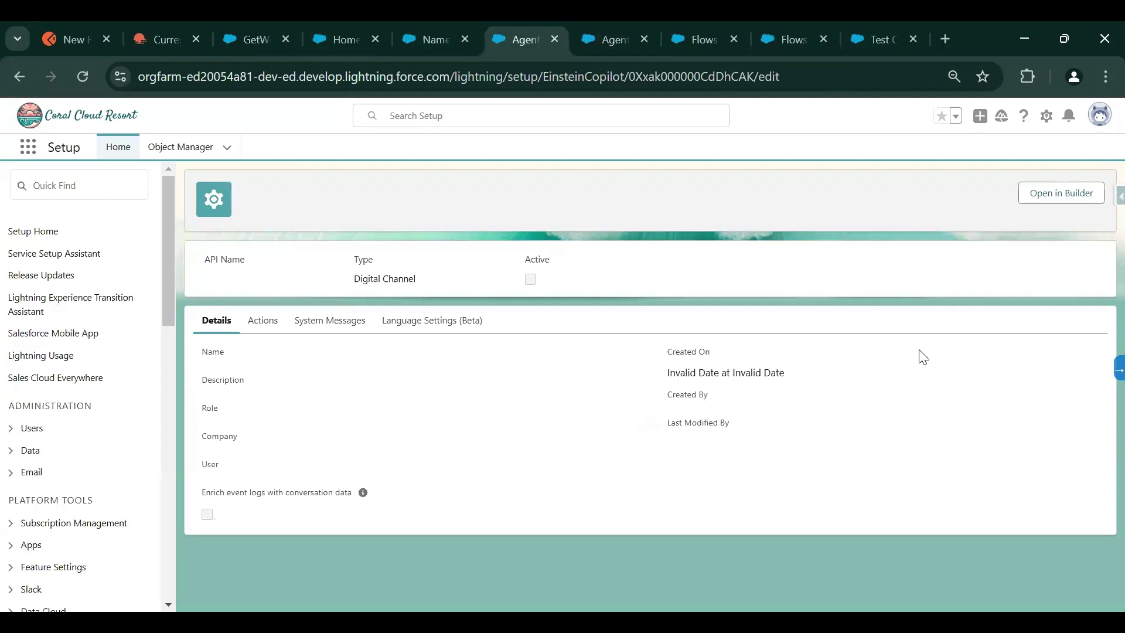
left_click(1033, 196)
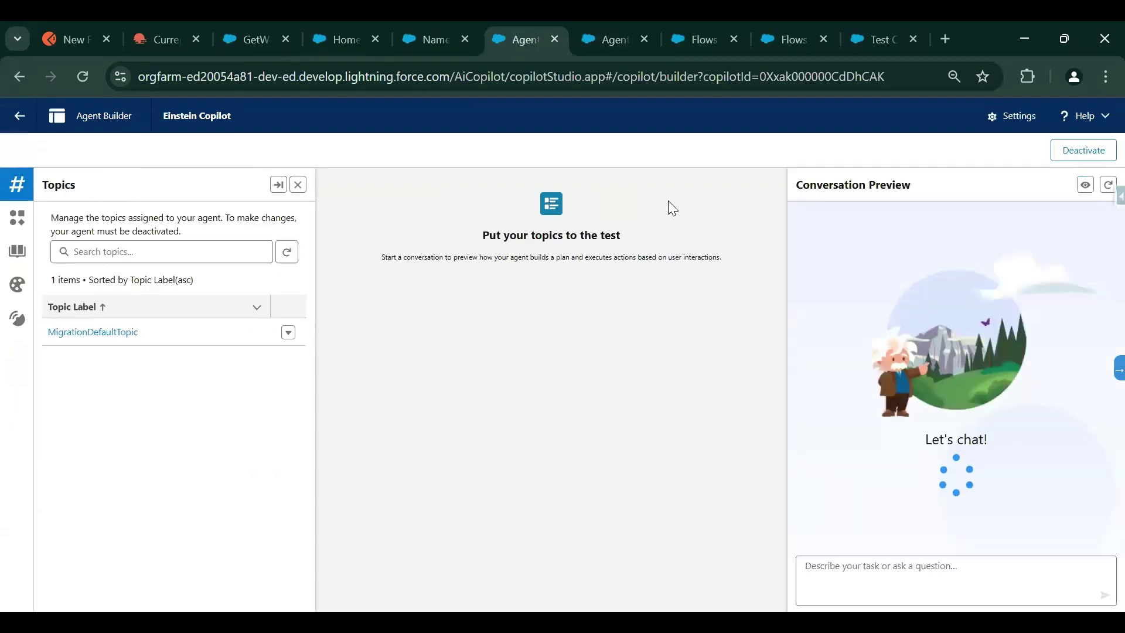
Step: Deactivate the Einstein Copilot agent and open MigrationDefaultTopic
left_click(1066, 155)
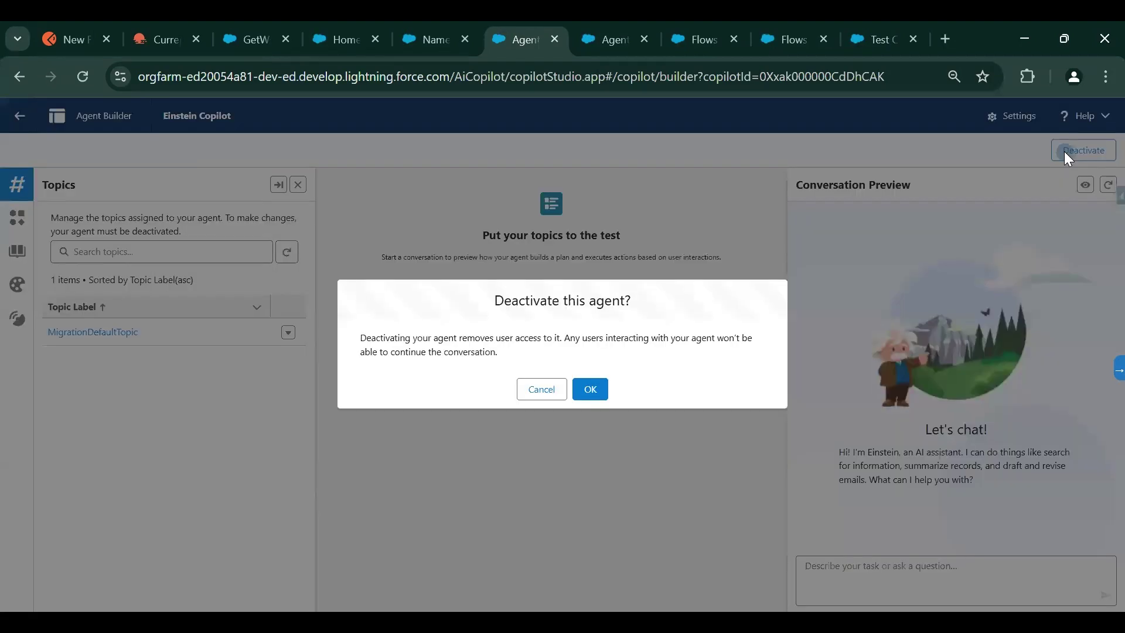
left_click(590, 389)
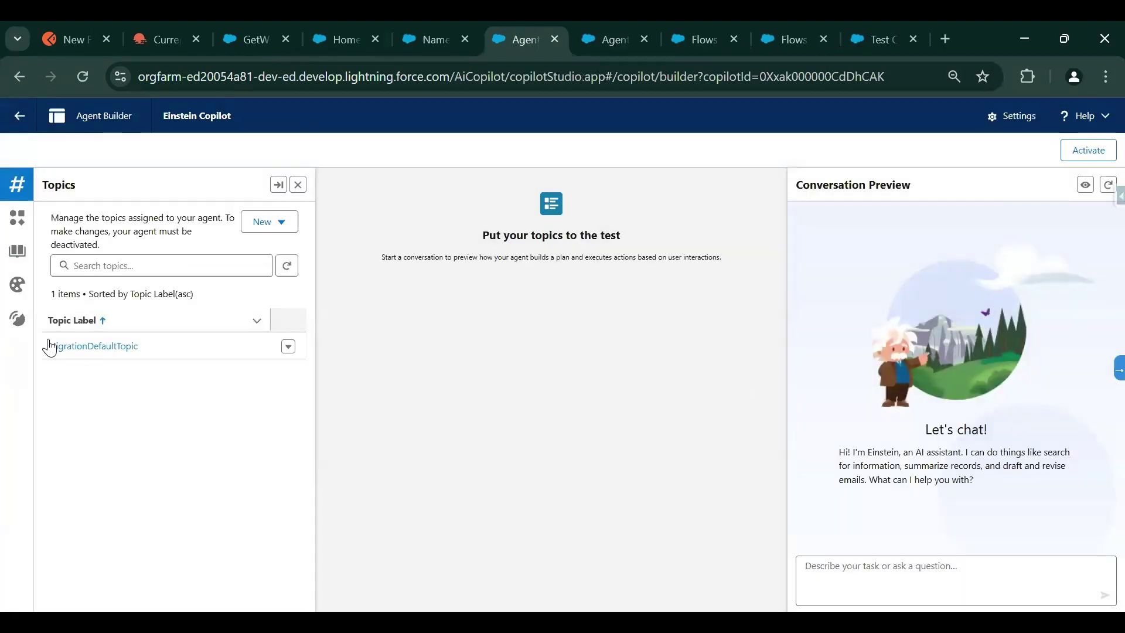
left_click(70, 347)
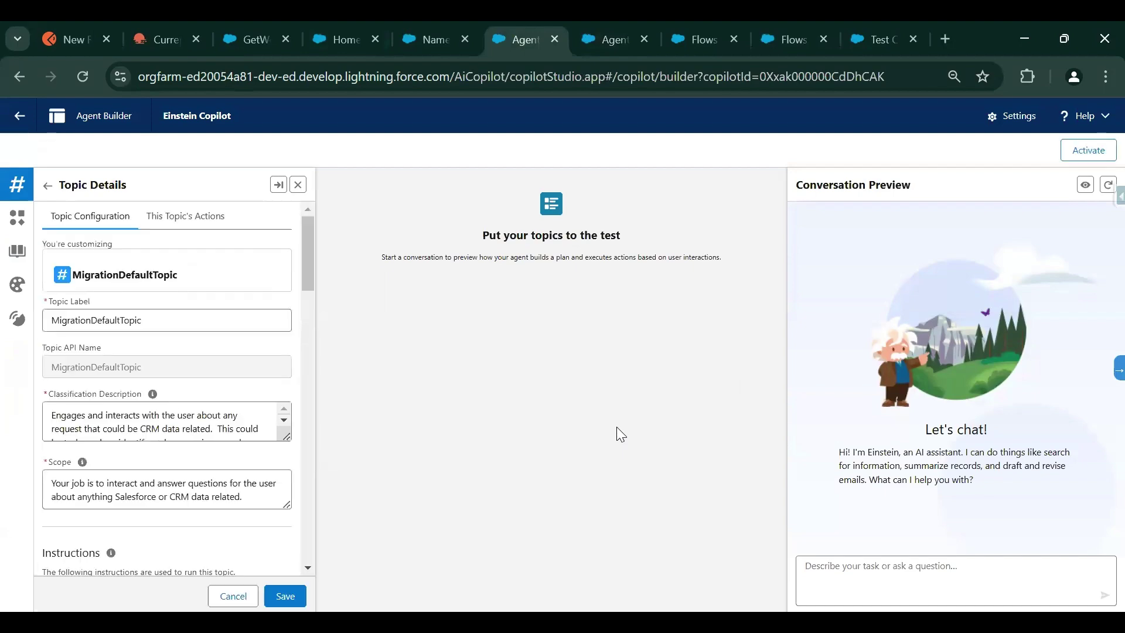
Step: Review the topic's city-weather instruction and 'Get the weather for city Delhi' example, closing without saving
left_click_drag(302, 232, 307, 460)
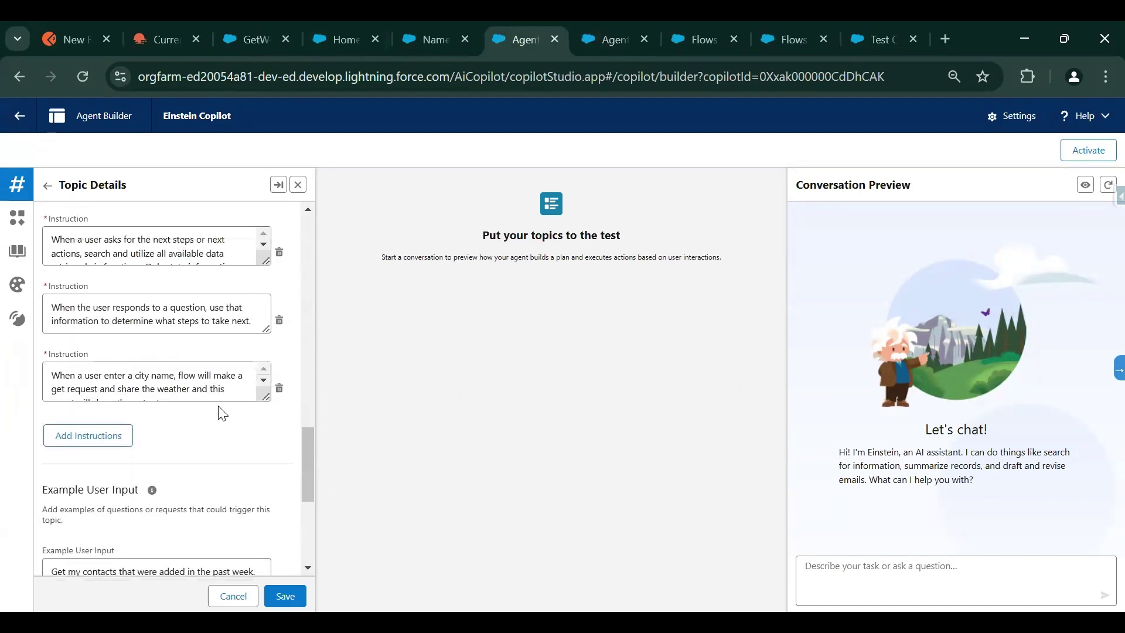
left_click(170, 384)
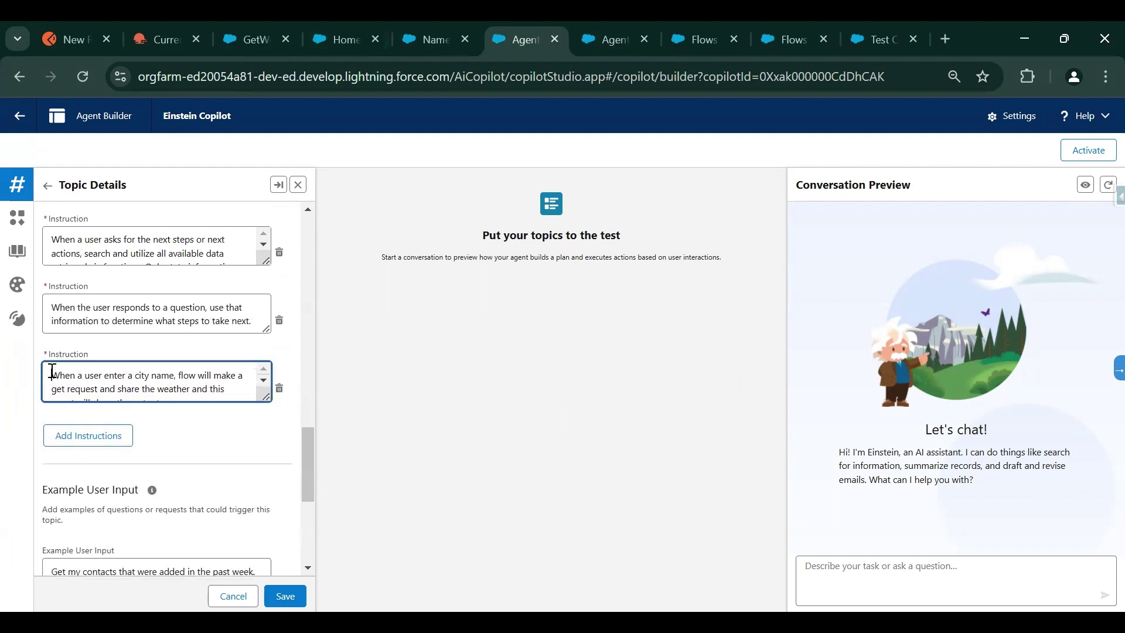
scroll(52, 371, "down", 1)
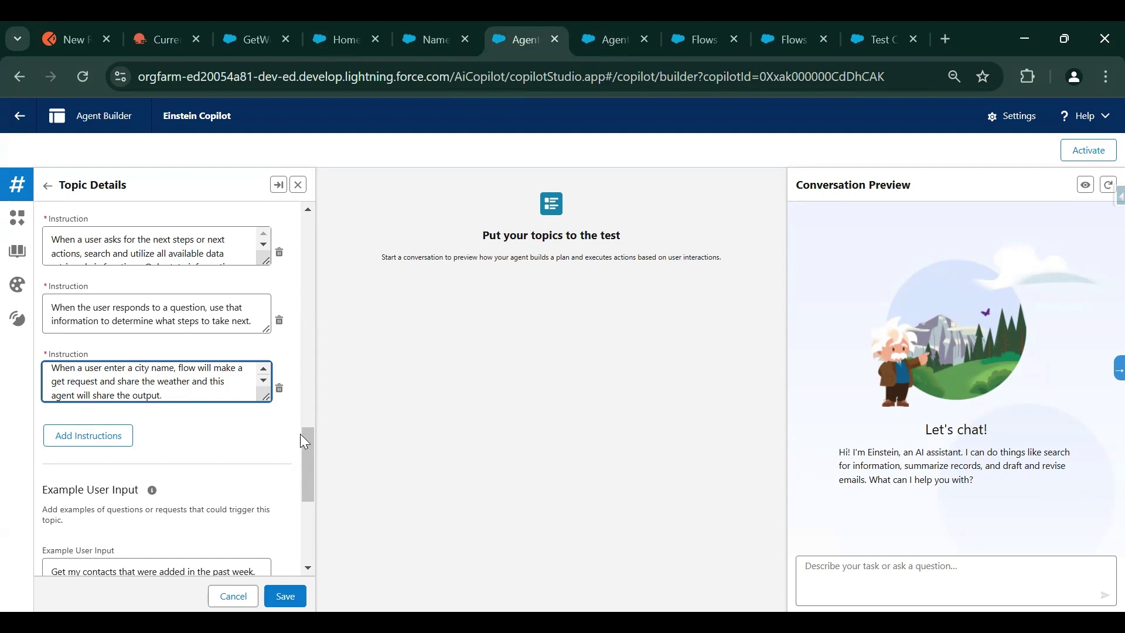
left_click_drag(304, 439, 308, 517)
left_click(179, 486)
left_click_drag(191, 480, 42, 487)
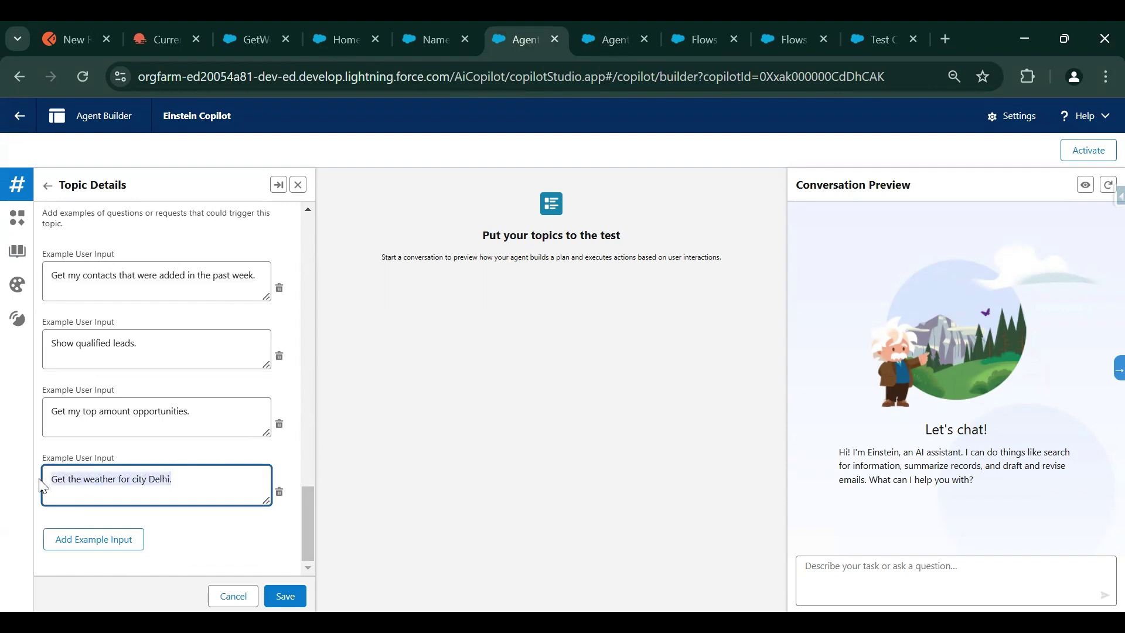
left_click(233, 596)
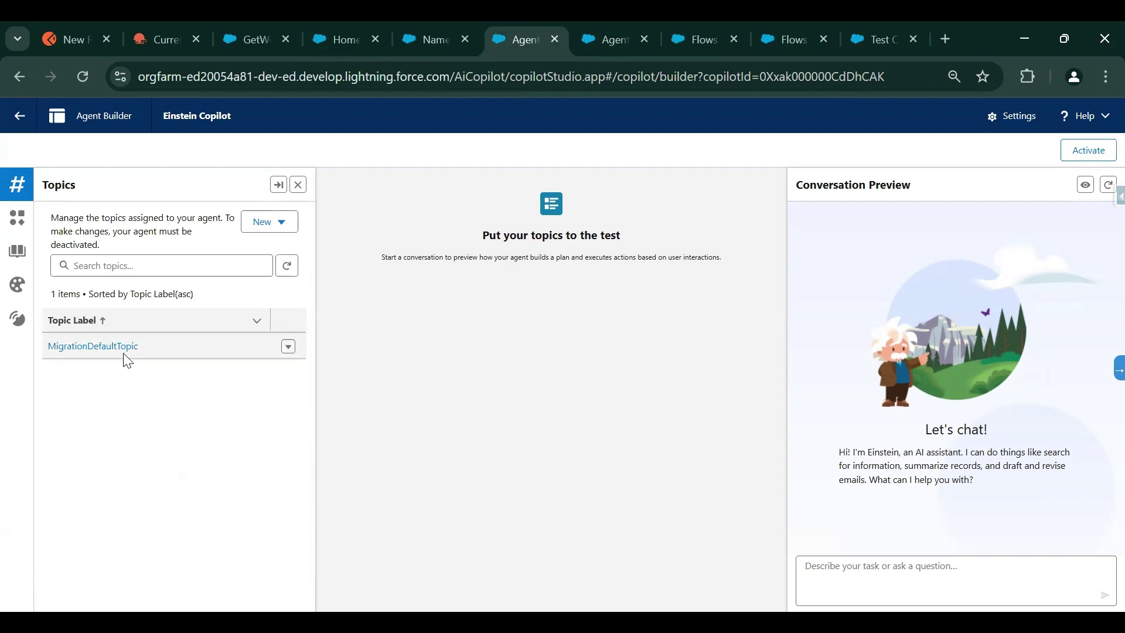
Step: Check GetWeatherInfoForCity in the action library for MigrationDefaultTopic's actions
left_click(107, 357)
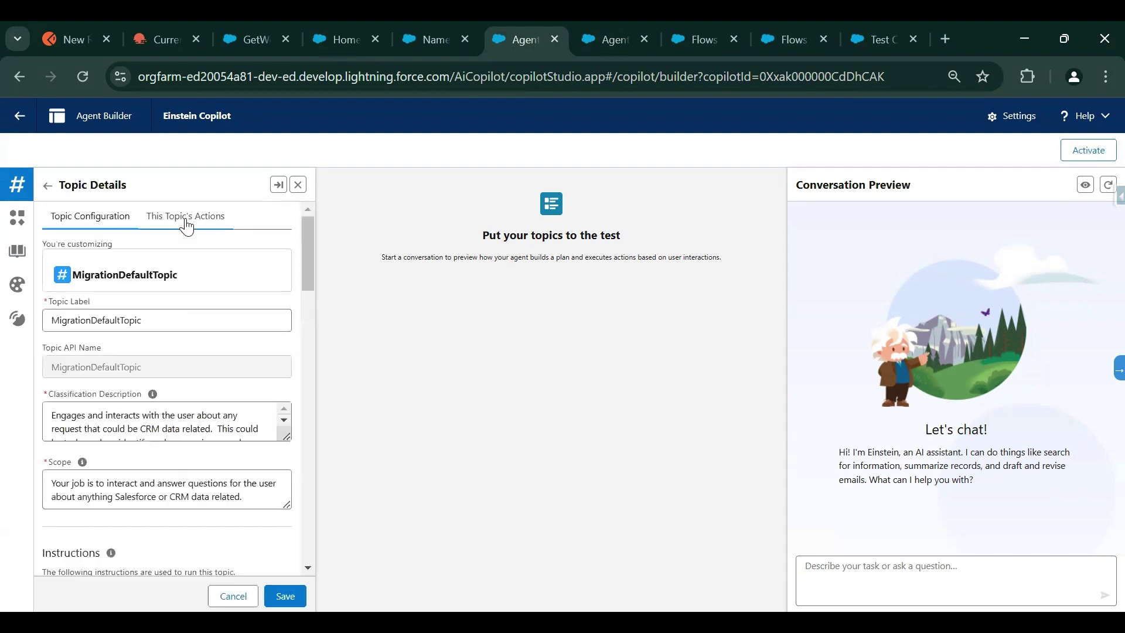
left_click(187, 226)
left_click(259, 269)
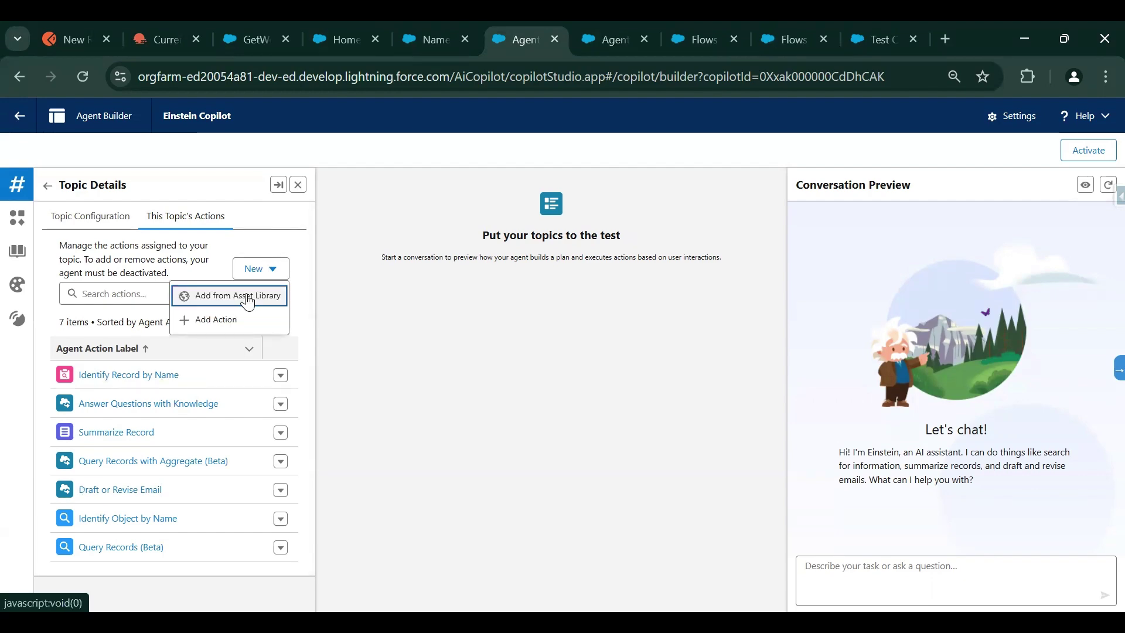
left_click(248, 302)
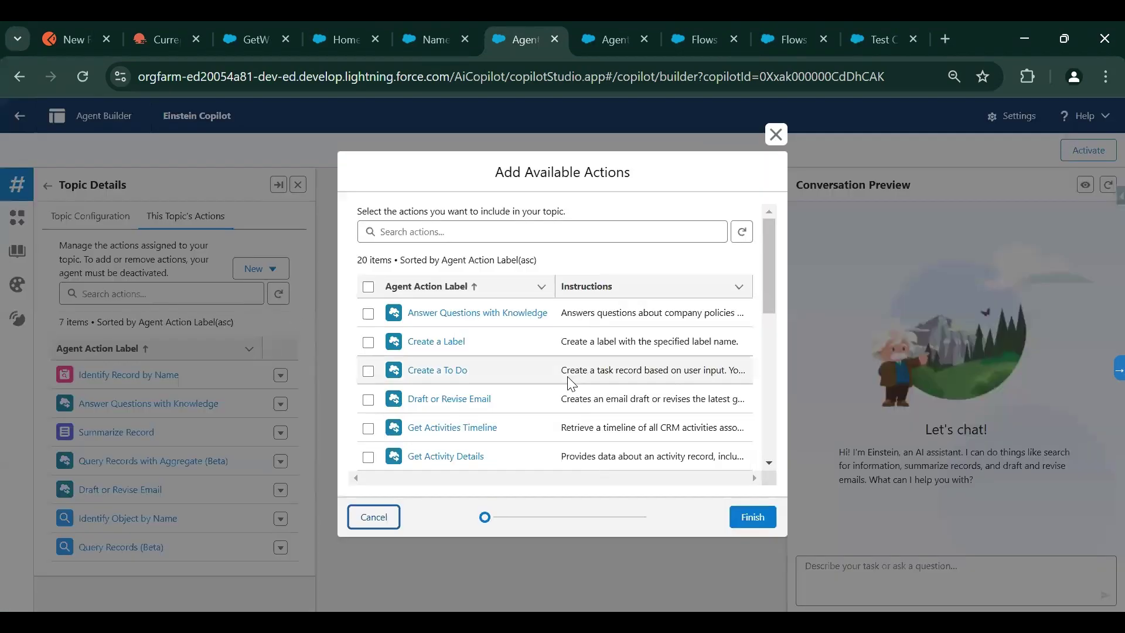
scroll(645, 366, "down", 3)
scroll(639, 361, "down", 1)
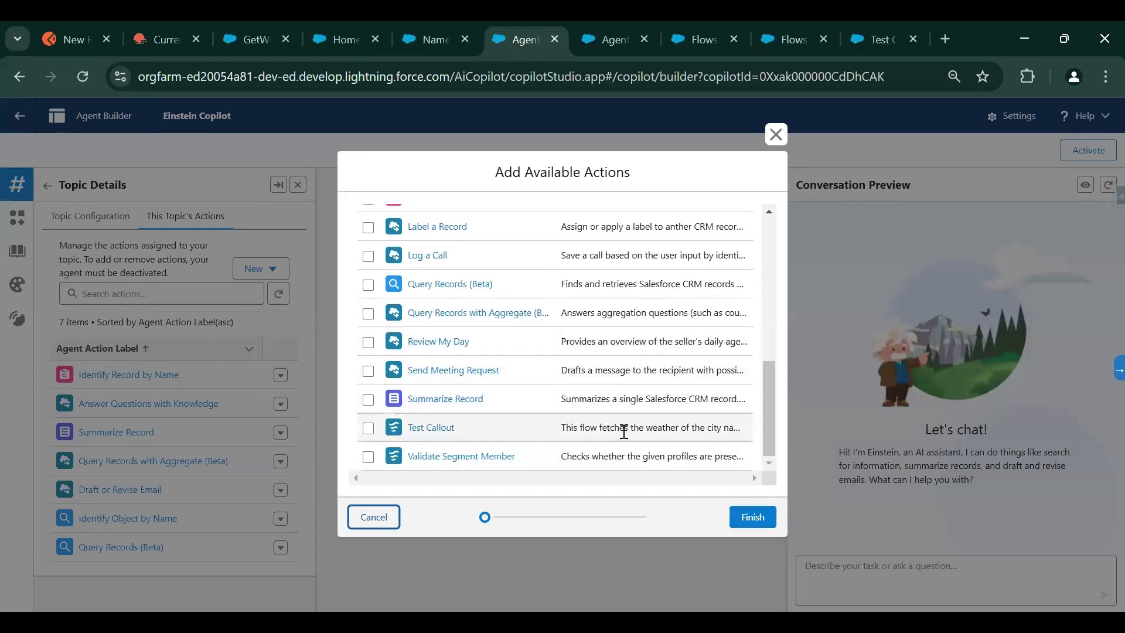
scroll(624, 431, "up", 2)
scroll(626, 440, "up", 4)
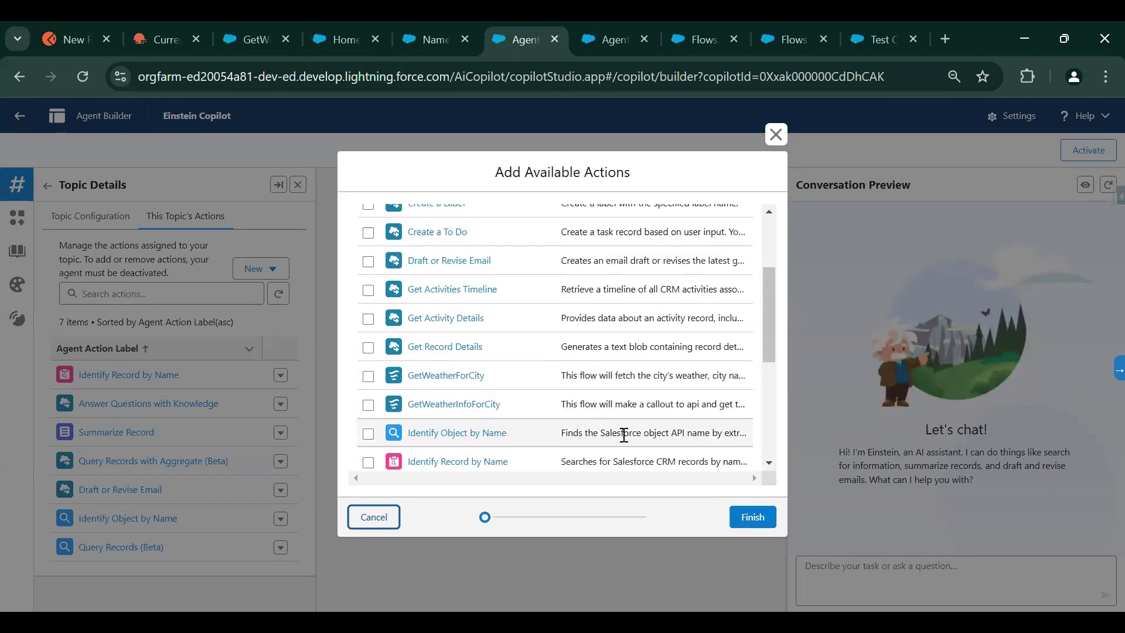
left_click(369, 405)
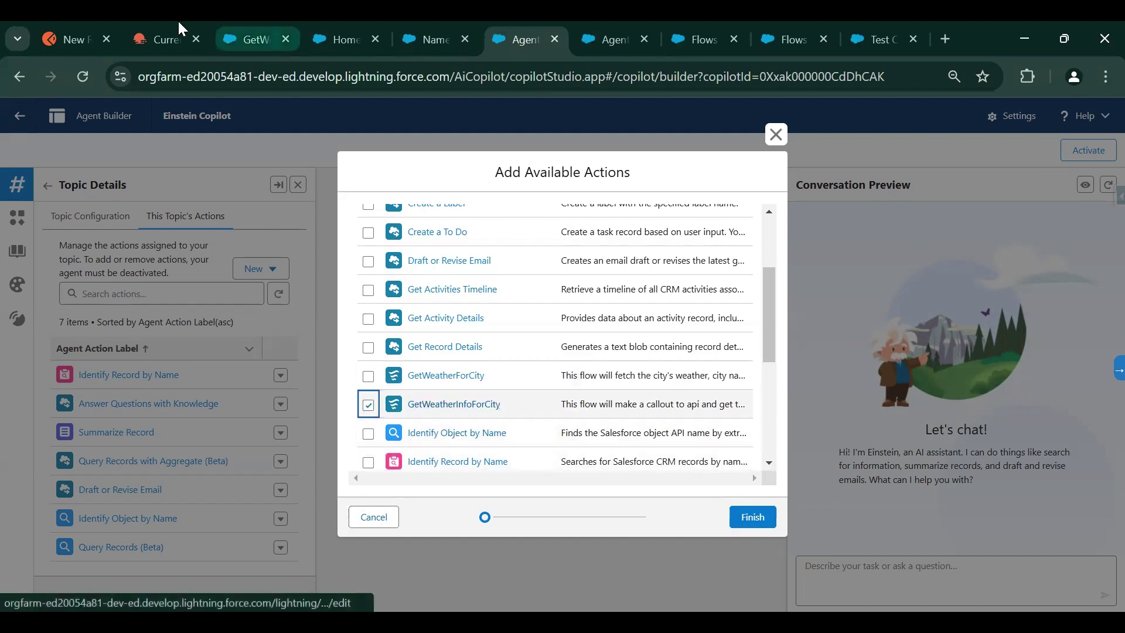
Step: Add the GetWeatherInfoForCity action to the topic and activate Einstein Copilot
left_click(225, 33)
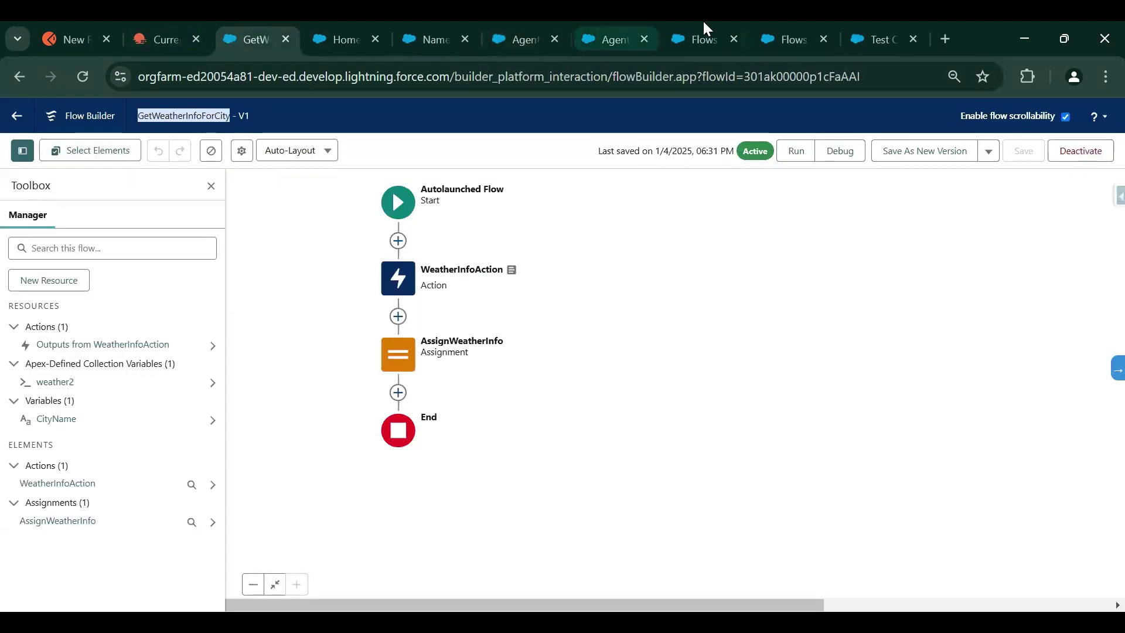
left_click(878, 21)
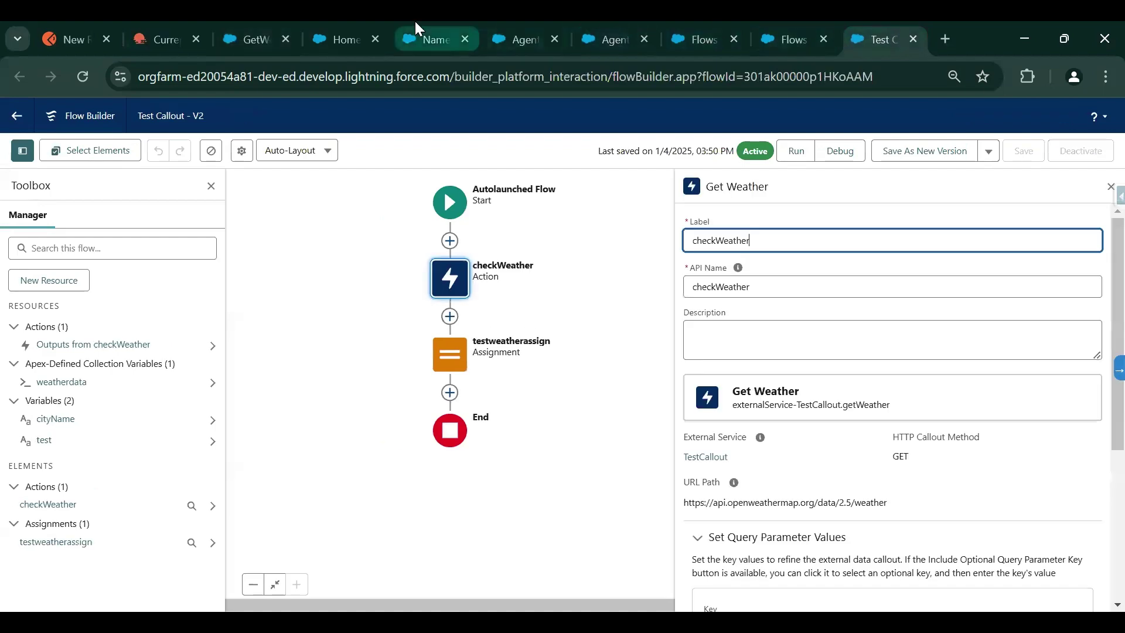
left_click(523, 21)
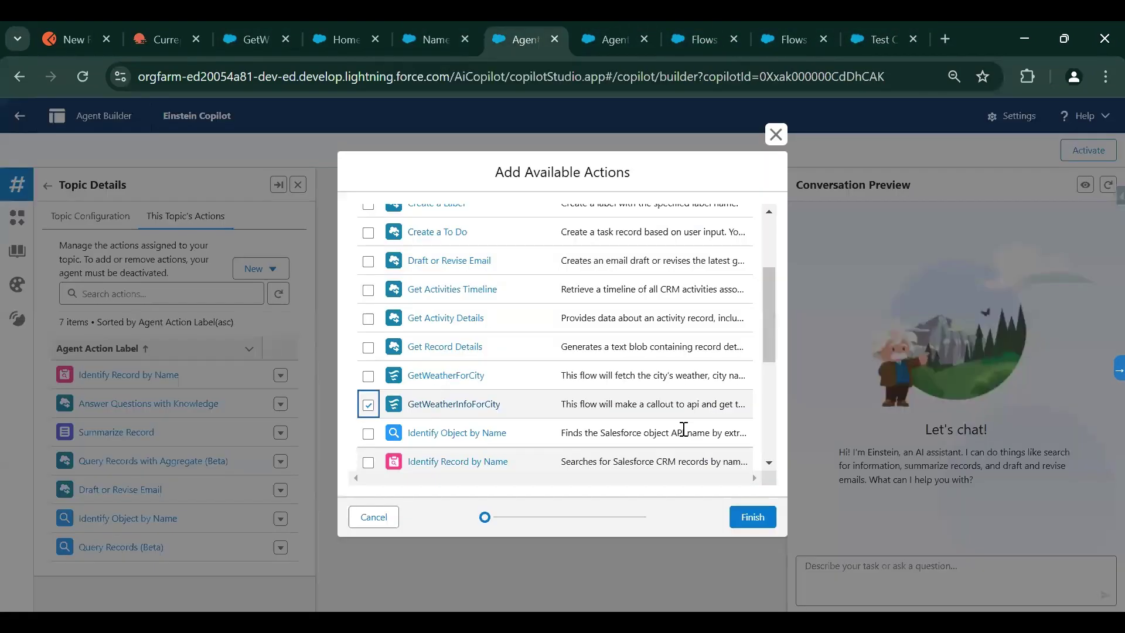
scroll(718, 446, "down", 5)
left_click(747, 519)
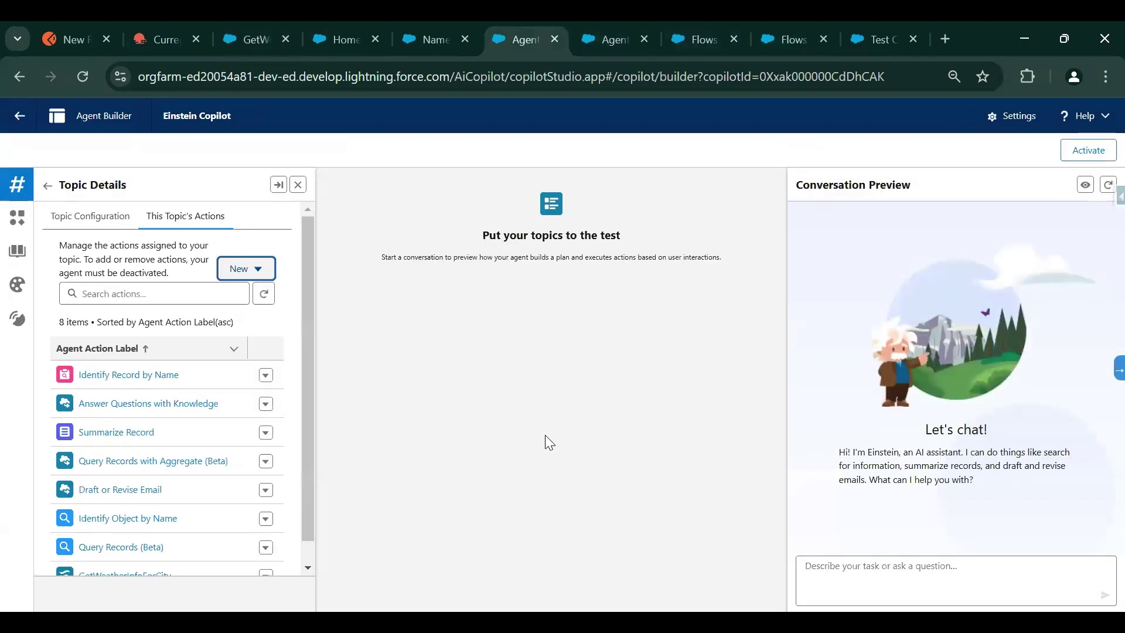
left_click(1087, 154)
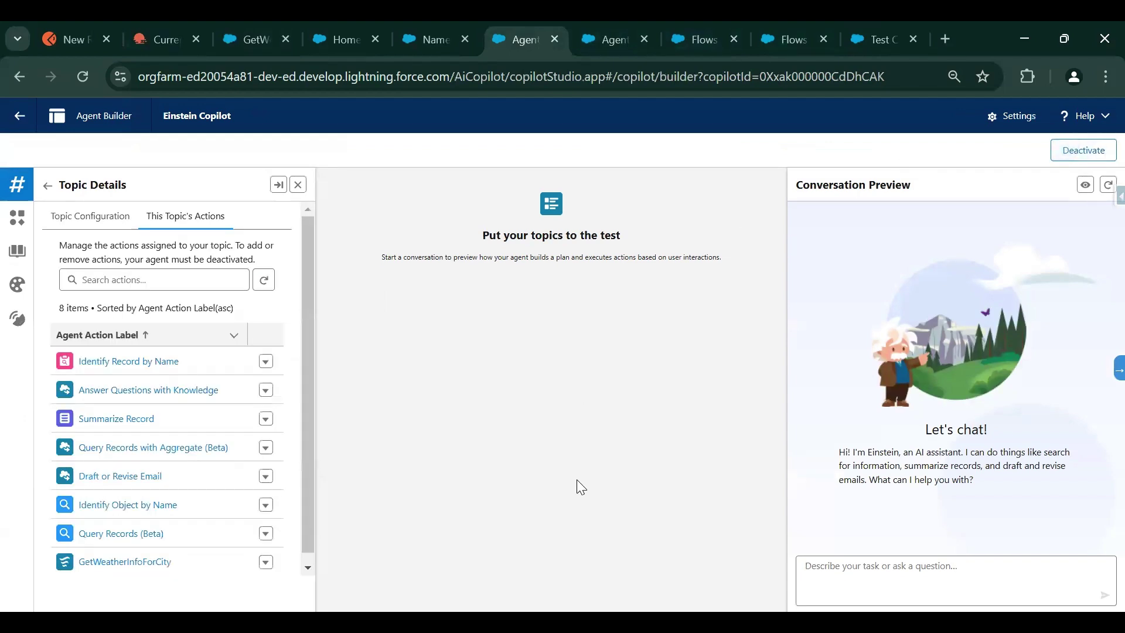
Step: Reload Seller Home and ask Einstein 'share the weather of city Delhi', then view its reply
left_click(364, 35)
left_click(83, 77)
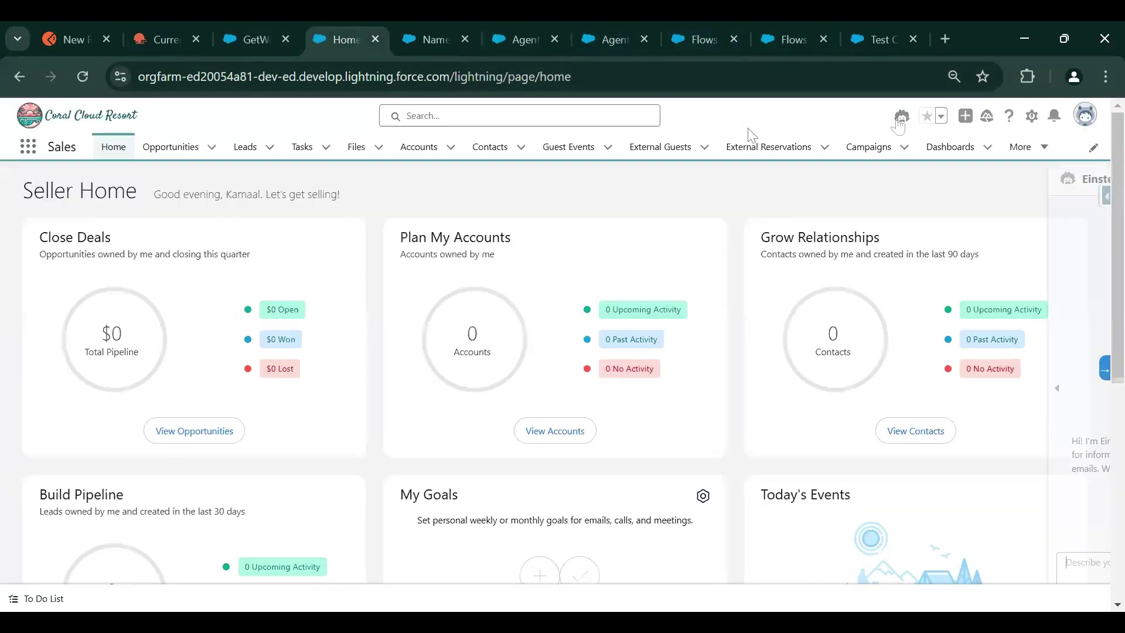
type("share the weather of city Delhi")
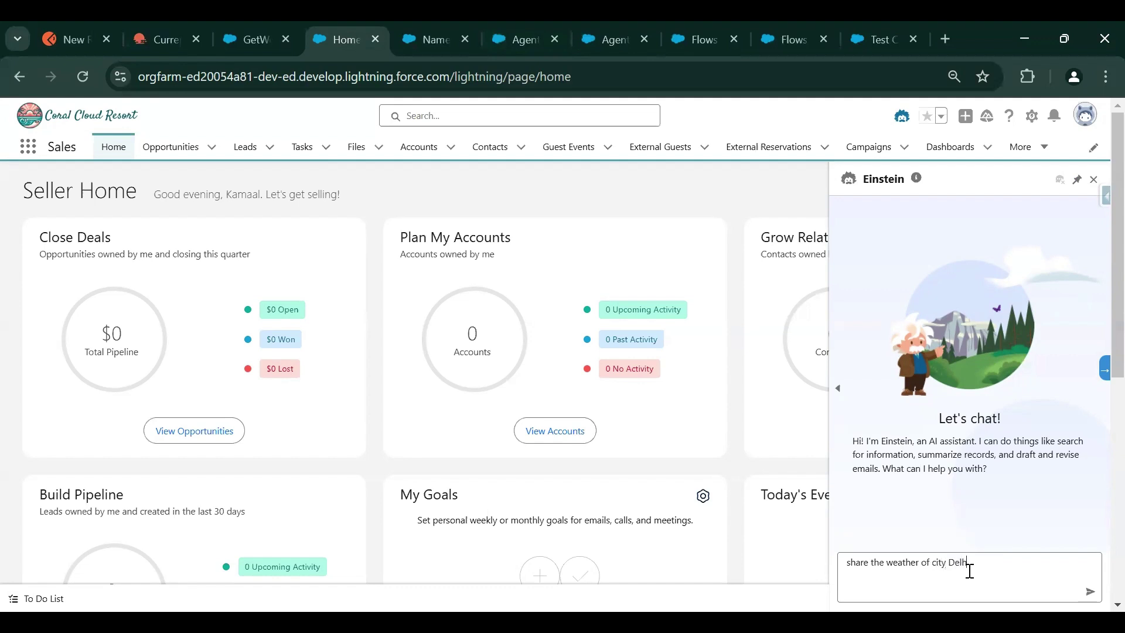
left_click(1091, 592)
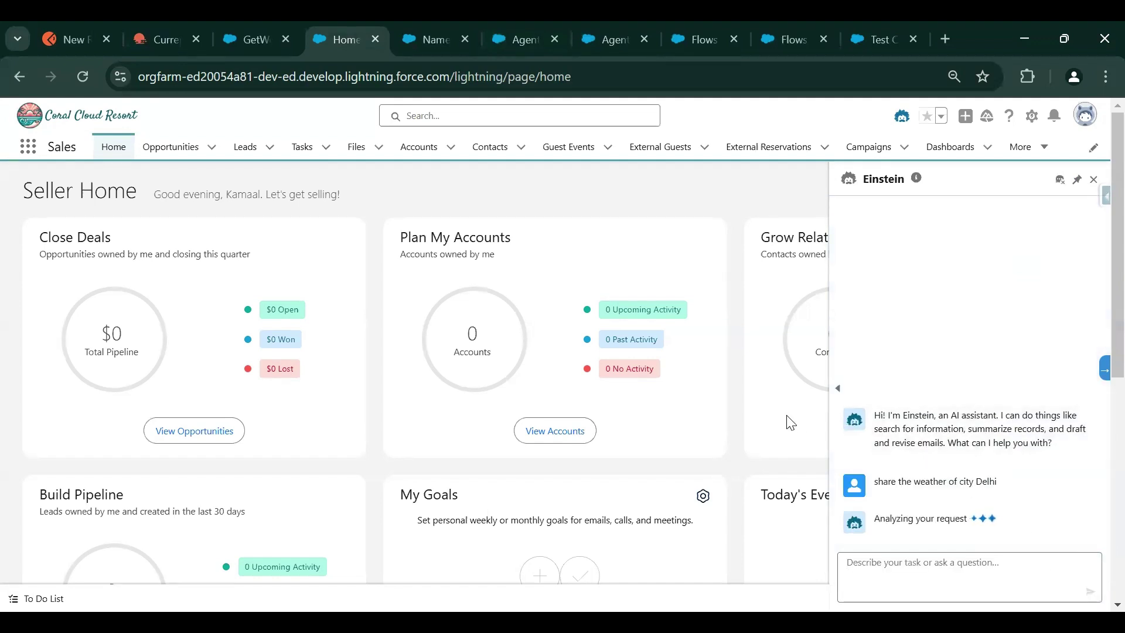
left_click(514, 26)
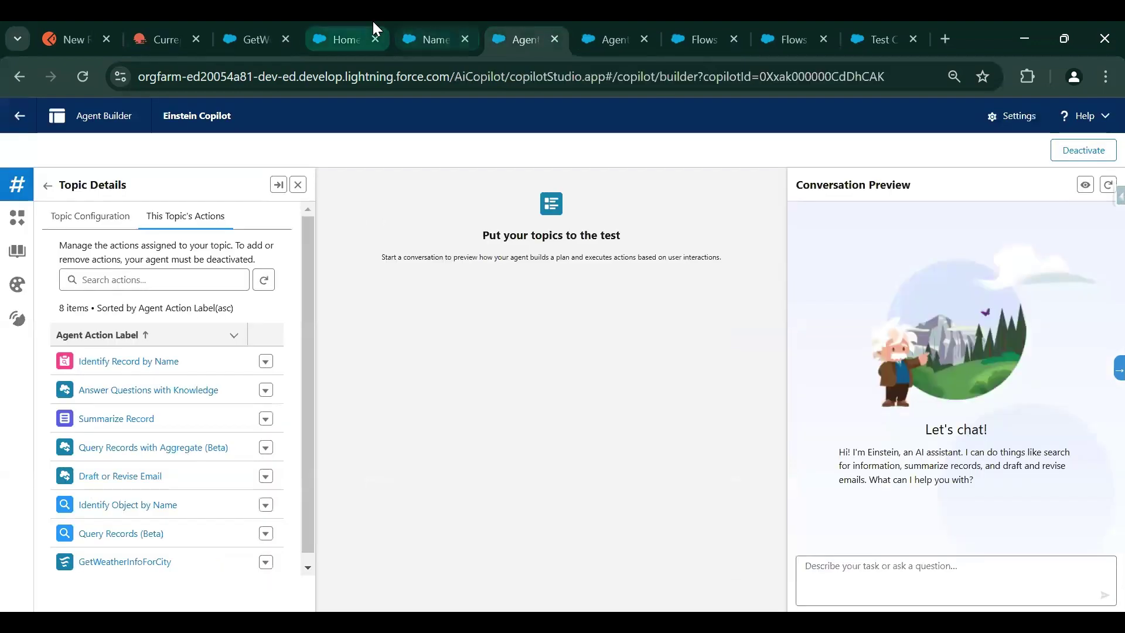
left_click(373, 25)
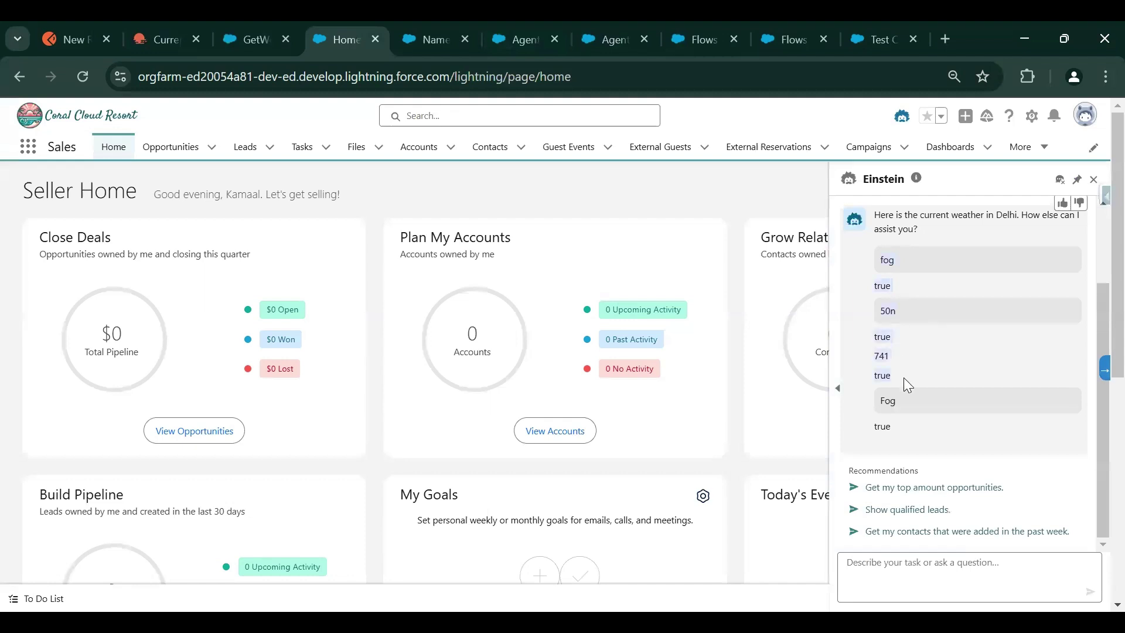
Step: Ask Einstein for London's weather and select the weather values in its reply
left_click(906, 423)
left_click(960, 579)
type("share the weather of city London")
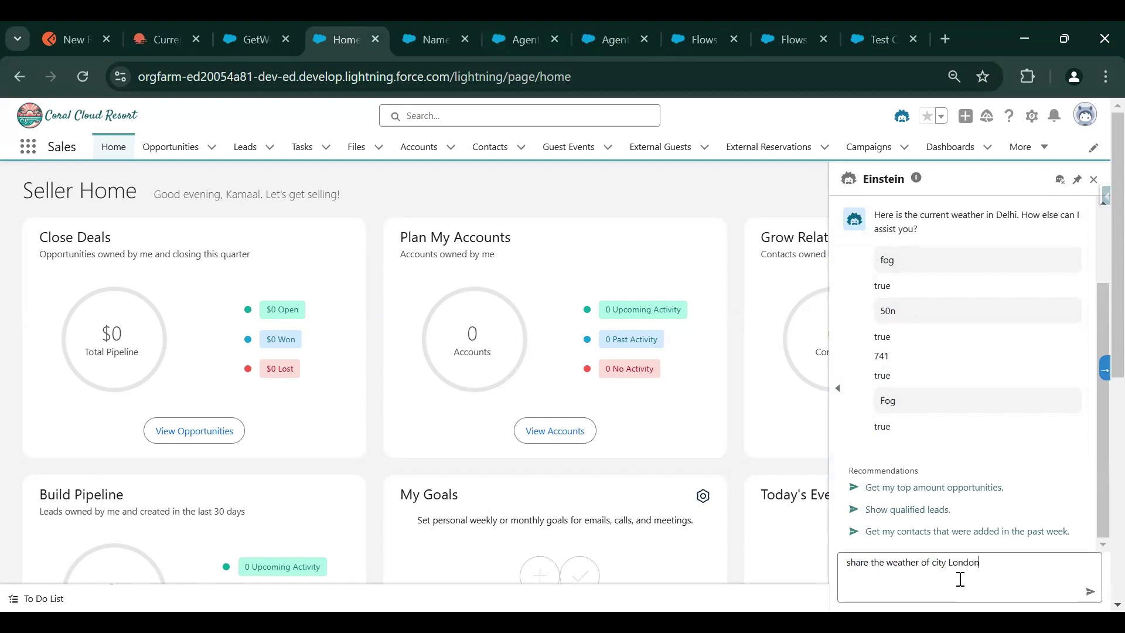
key("Return")
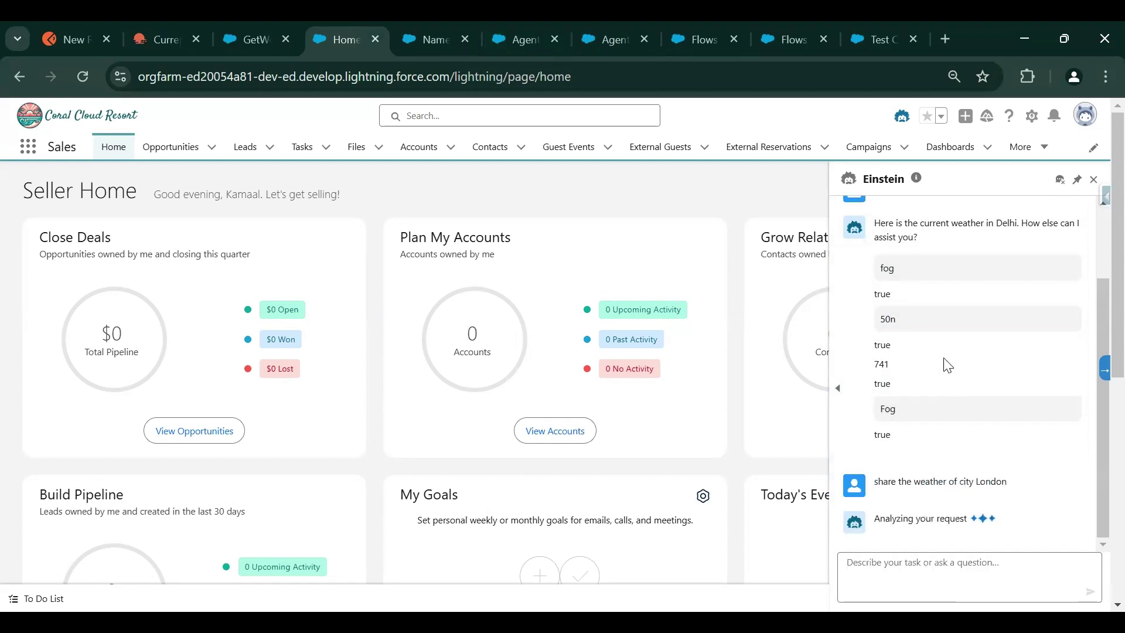
scroll(1100, 332, "down", 2)
scroll(1100, 331, "up", 2)
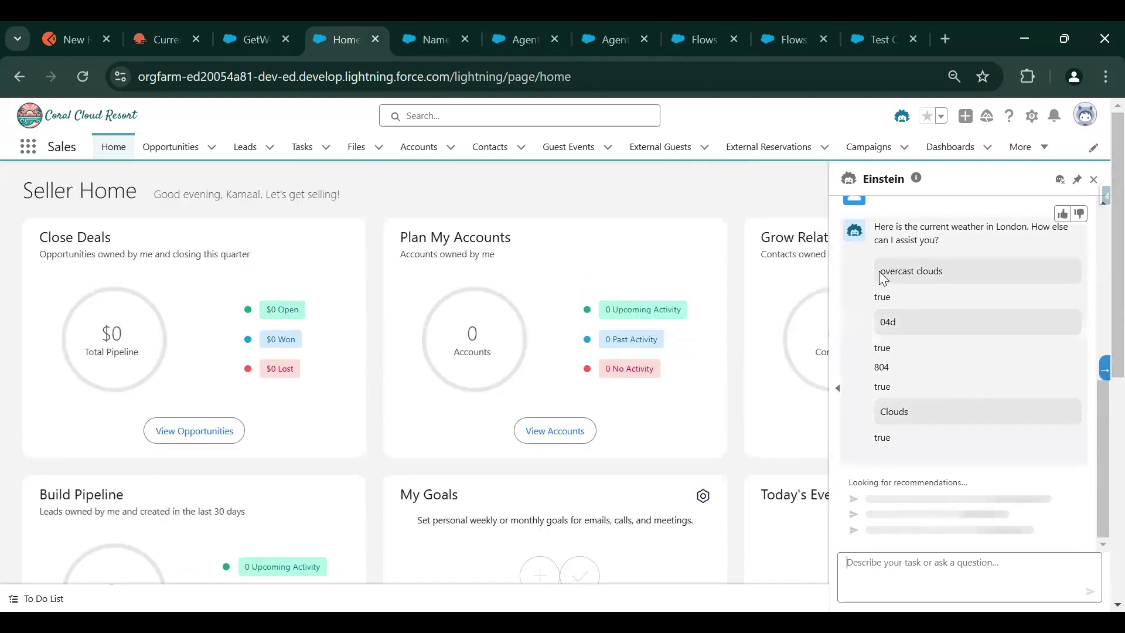
left_click_drag(949, 273, 914, 453)
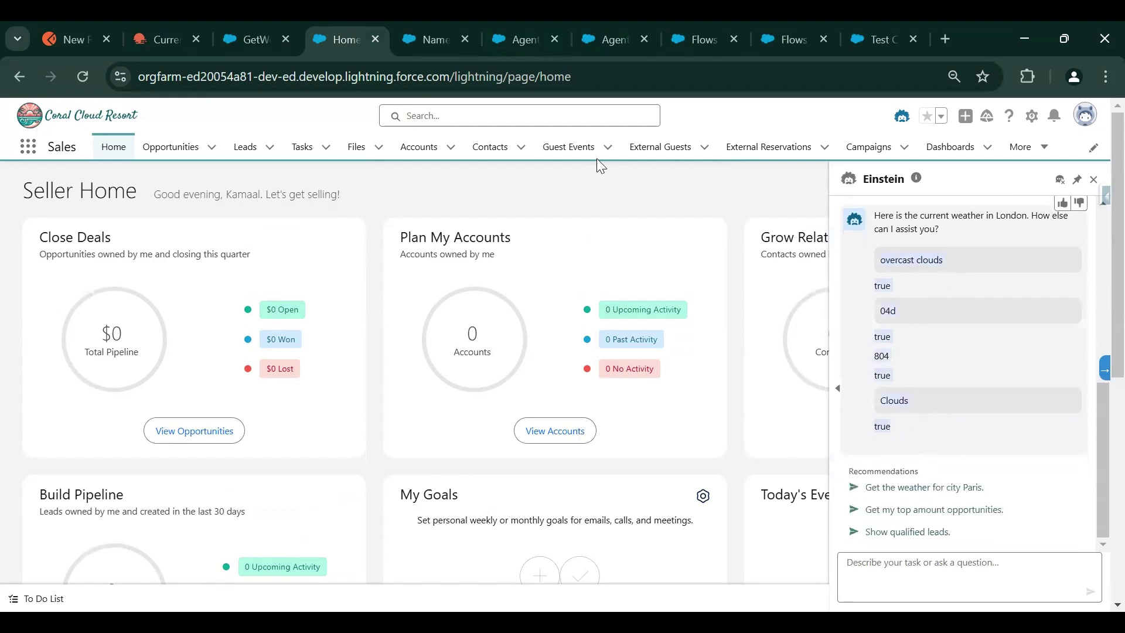
left_click(101, 23)
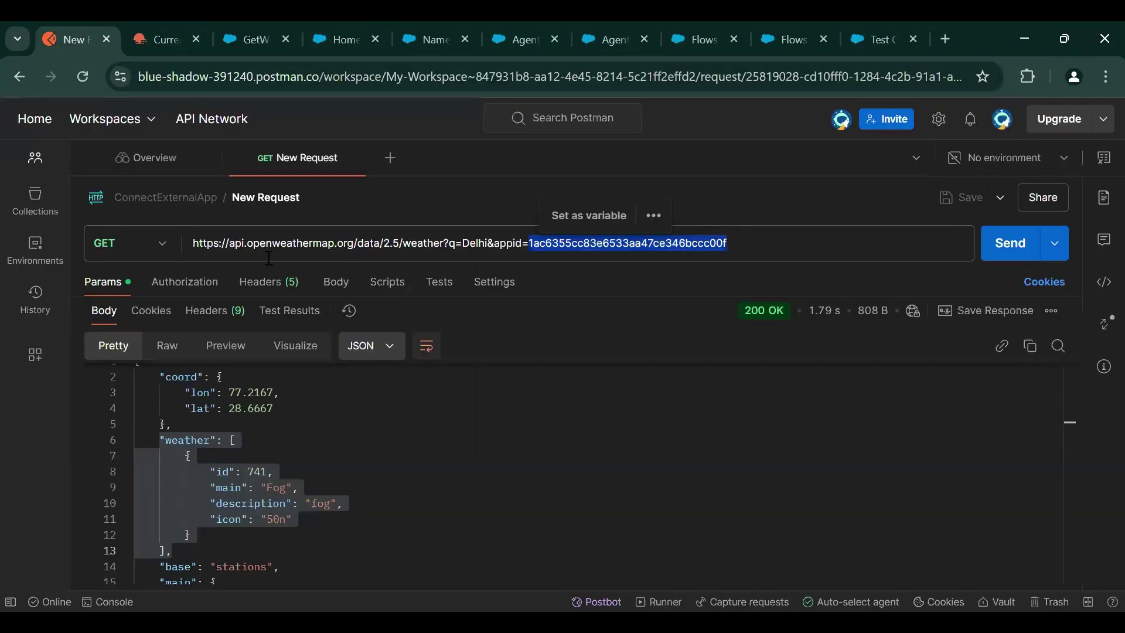
Step: Select the weather block of the Delhi JSON response in Postman to compare it
left_click(318, 504)
left_click_drag(157, 440, 213, 552)
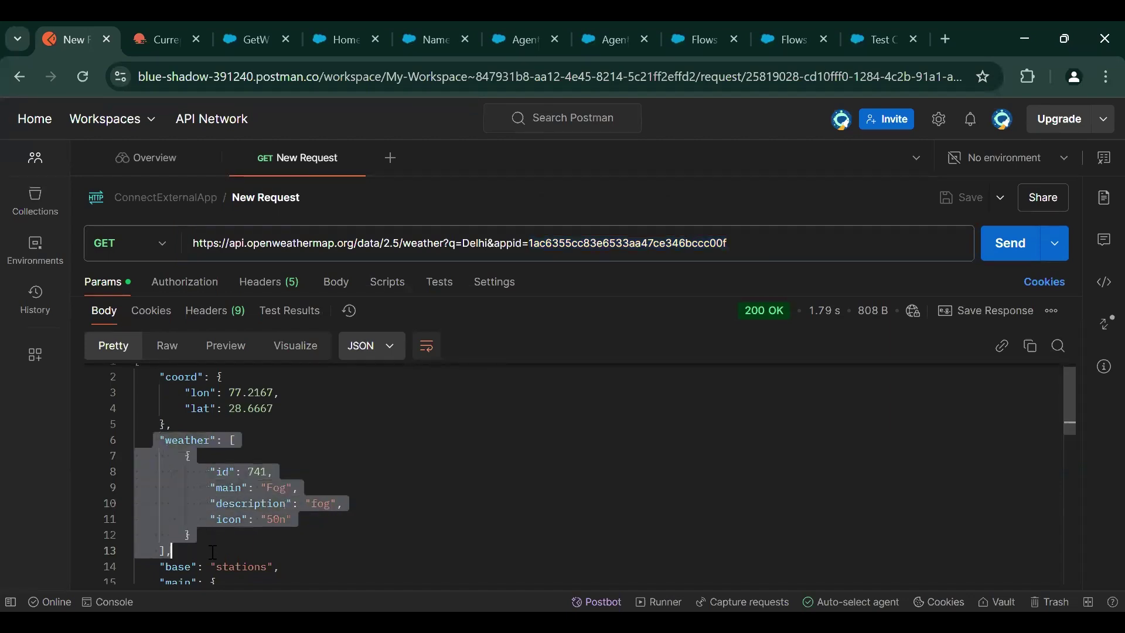
left_click(362, 535)
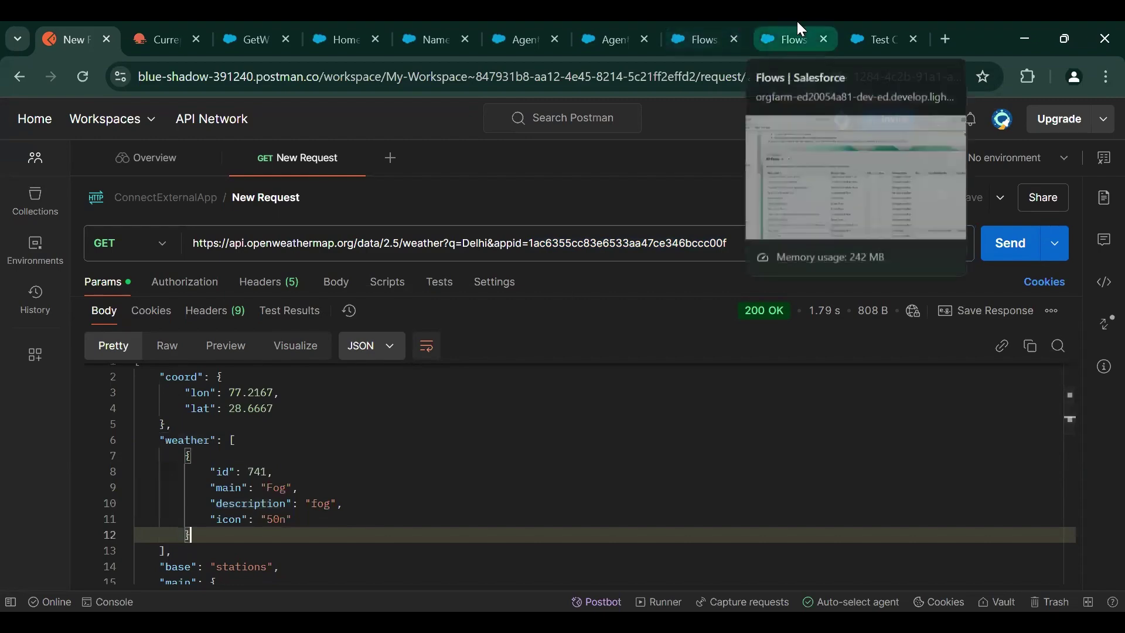
left_click(562, 28)
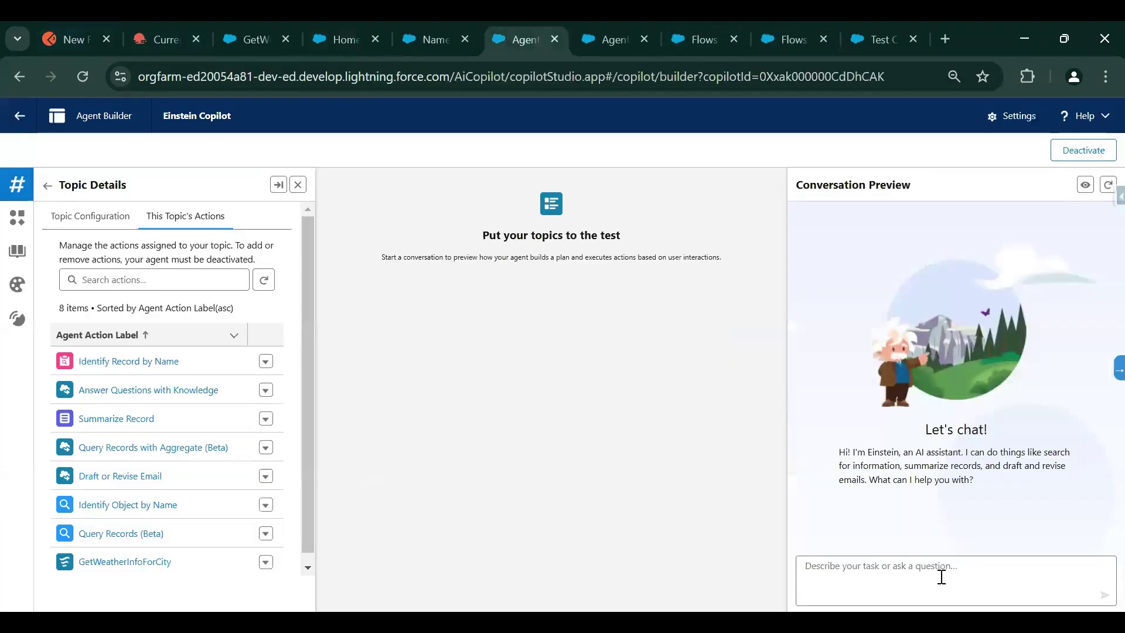
Step: Ask Einstein on Seller Home 'share the weather of Sydney' and review its clear-sky reply
left_click(437, 37)
left_click(346, 36)
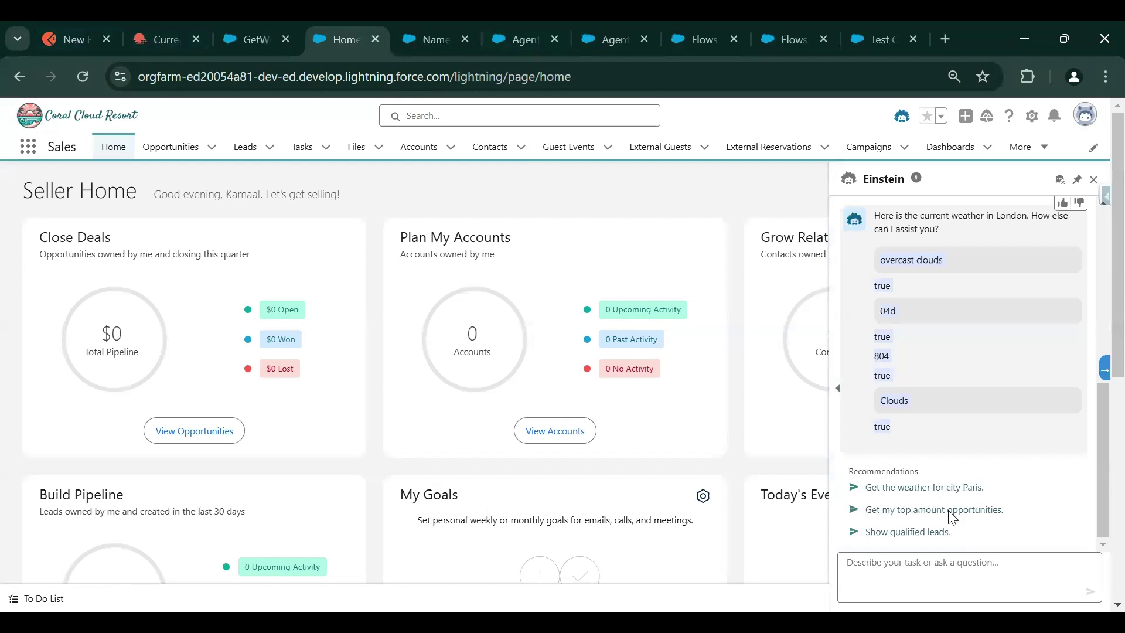
left_click(967, 581)
type("share")
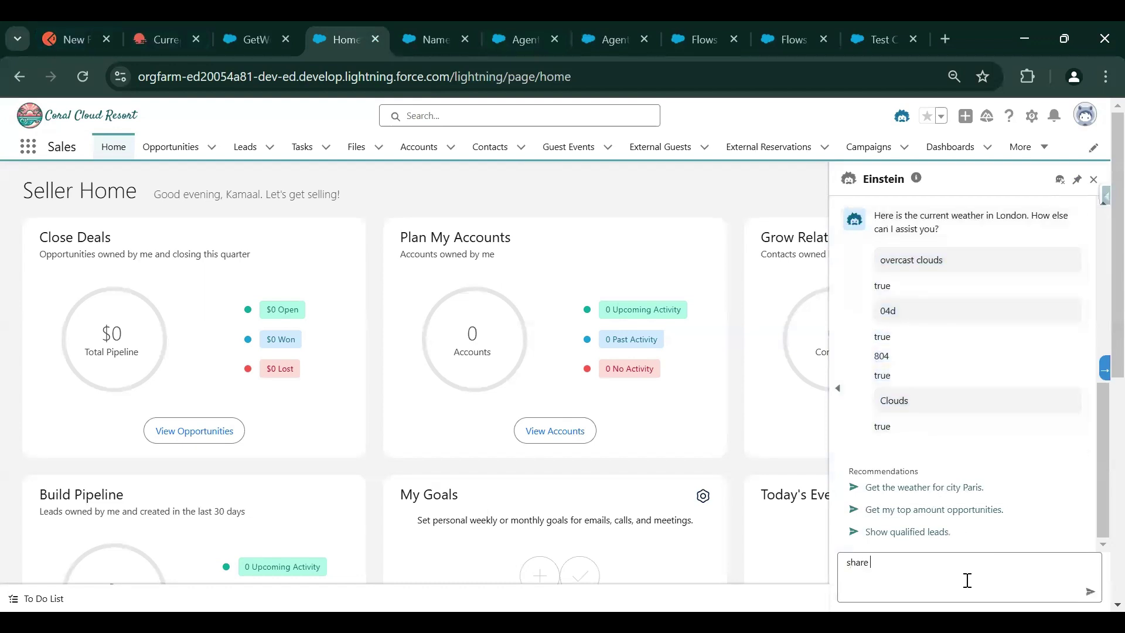
type(" the weather of Sydney")
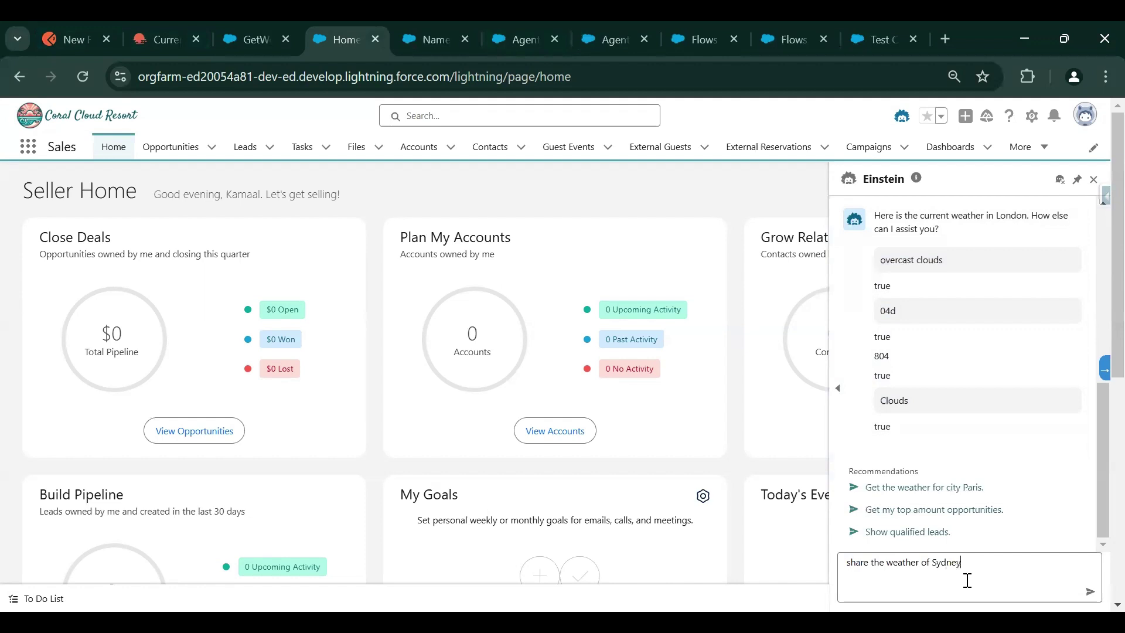
key("Return")
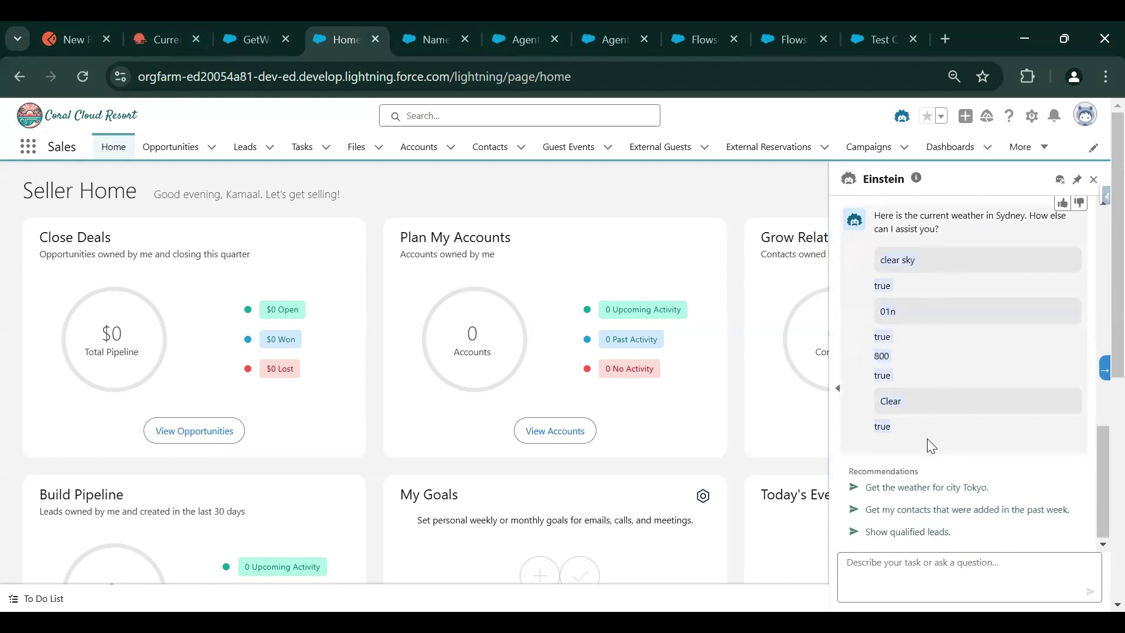
scroll(932, 446, "up", 3)
scroll(931, 446, "down", 3)
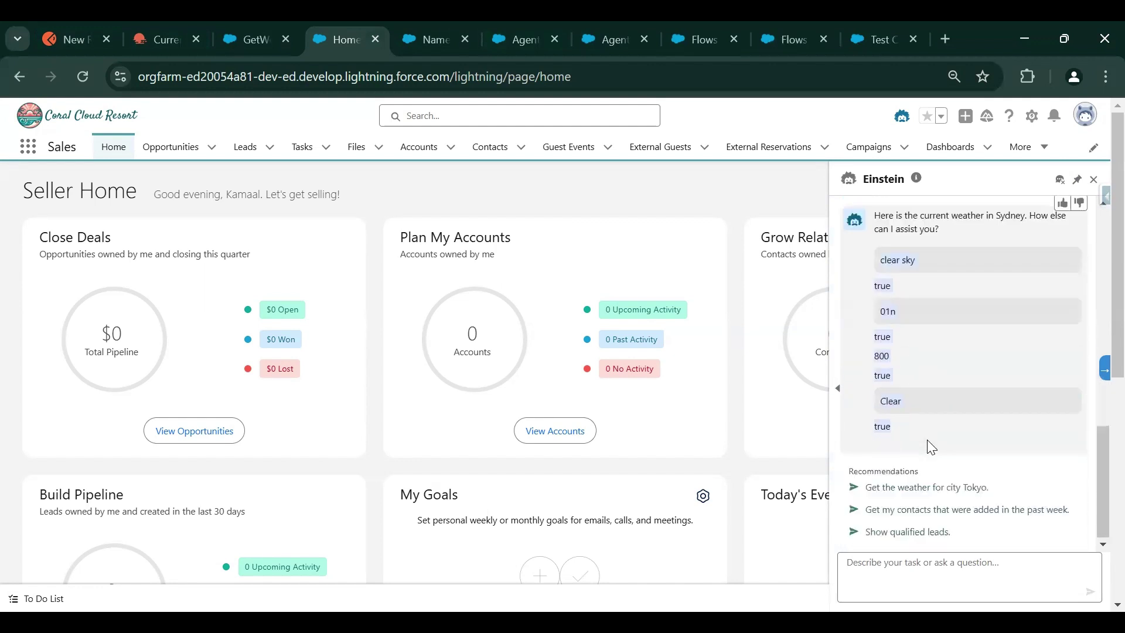